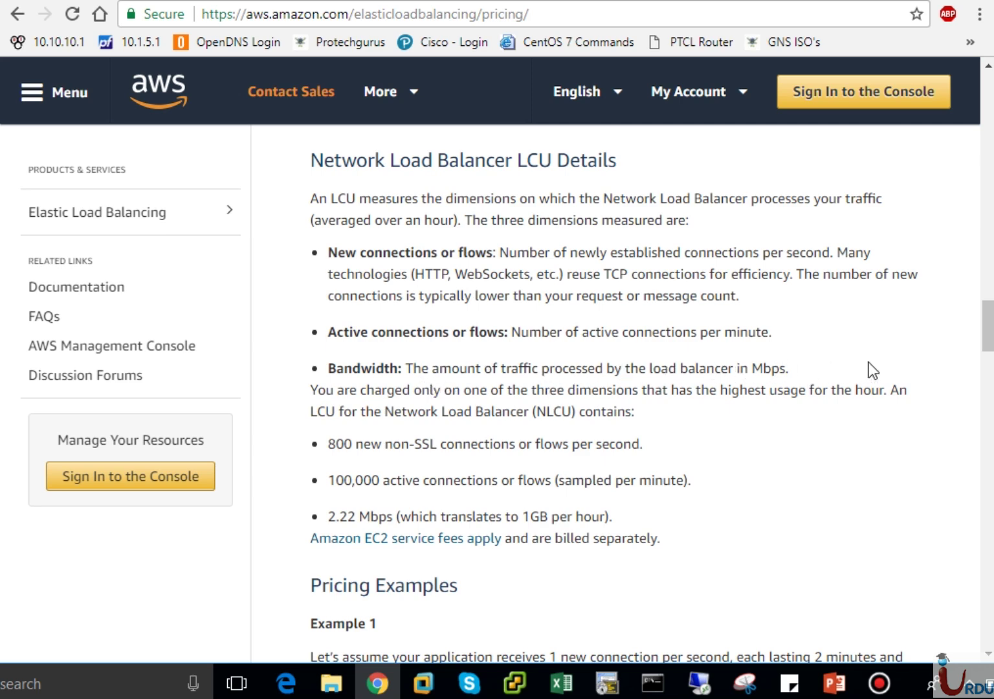
Review the Network Load Balancer LCU details, pricing examples and prices by AWS region on the Elastic Load Balancing pricing page.
left_click_drag(988, 328, 989, 345)
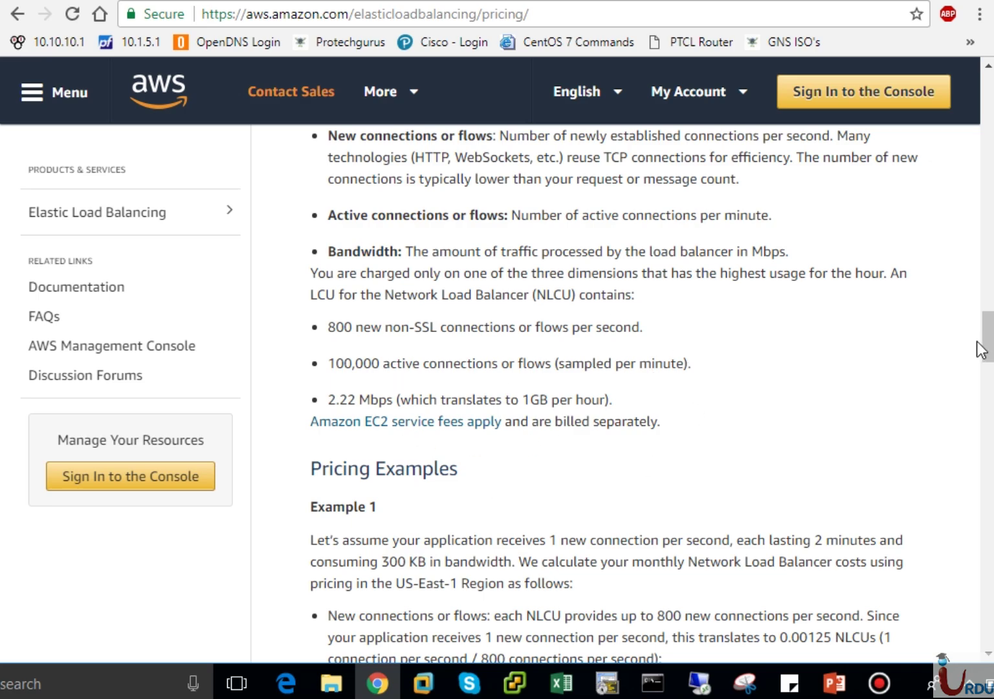
mouse_move(987, 343)
left_mouse_down()
mouse_move(988, 435)
mouse_move(988, 364)
left_mouse_up()
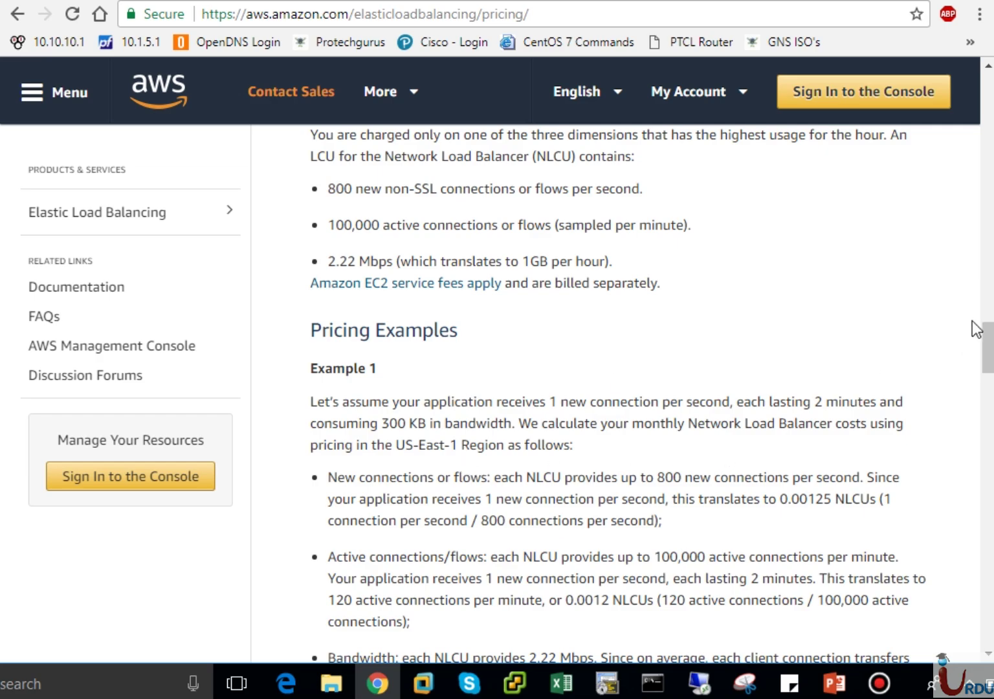
left_click_drag(988, 355, 988, 181)
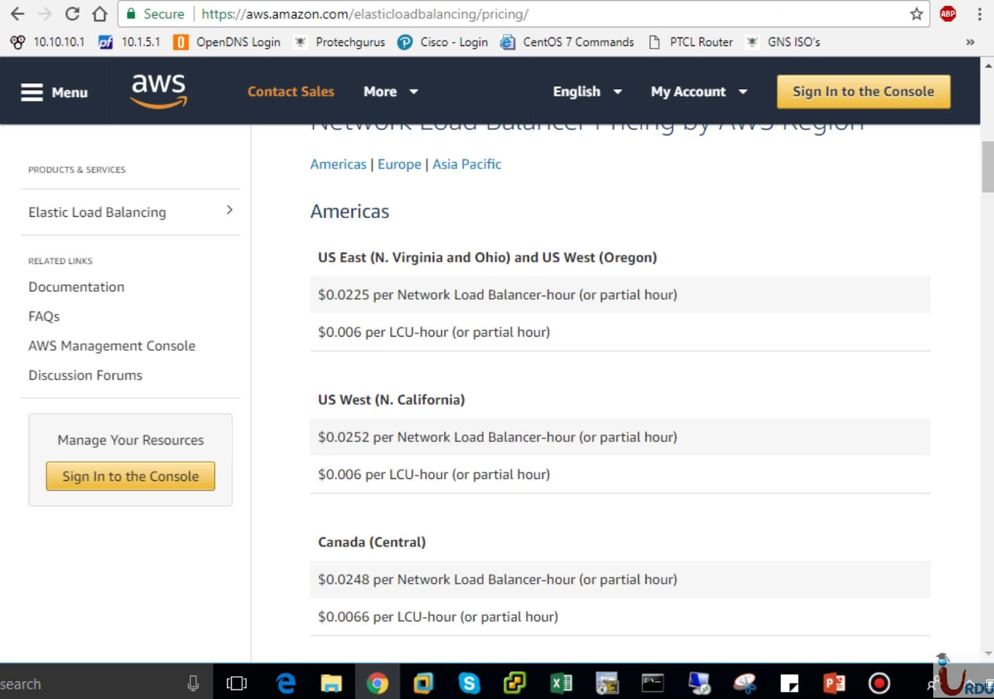
Go to the EC2 instances list and compare the instance types and availability zones of the two instances.
key("ctrl+Tab")
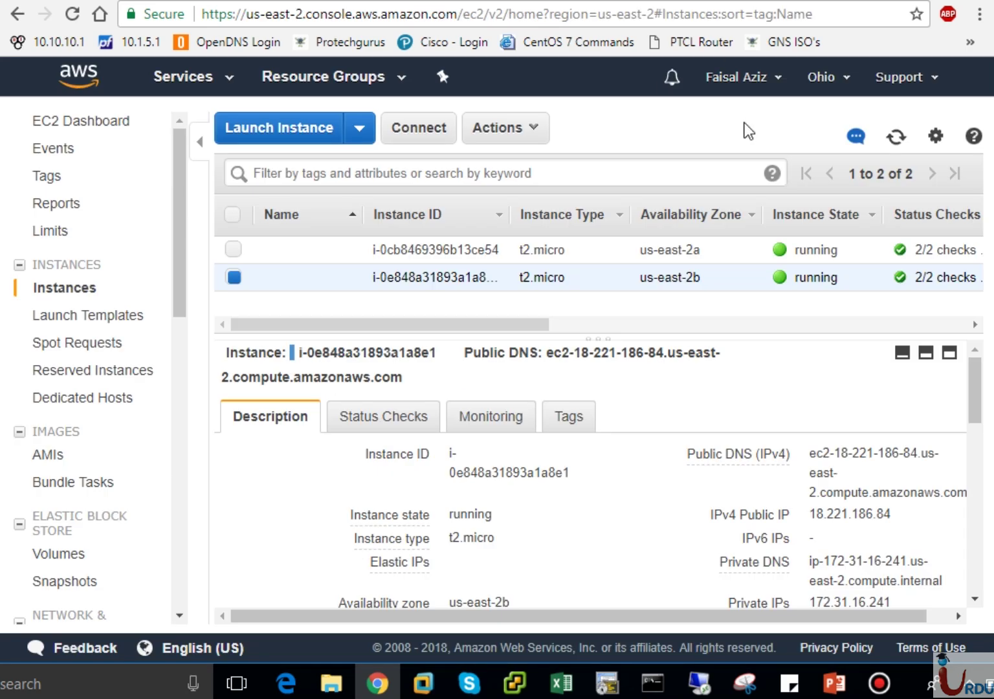
left_click(572, 258)
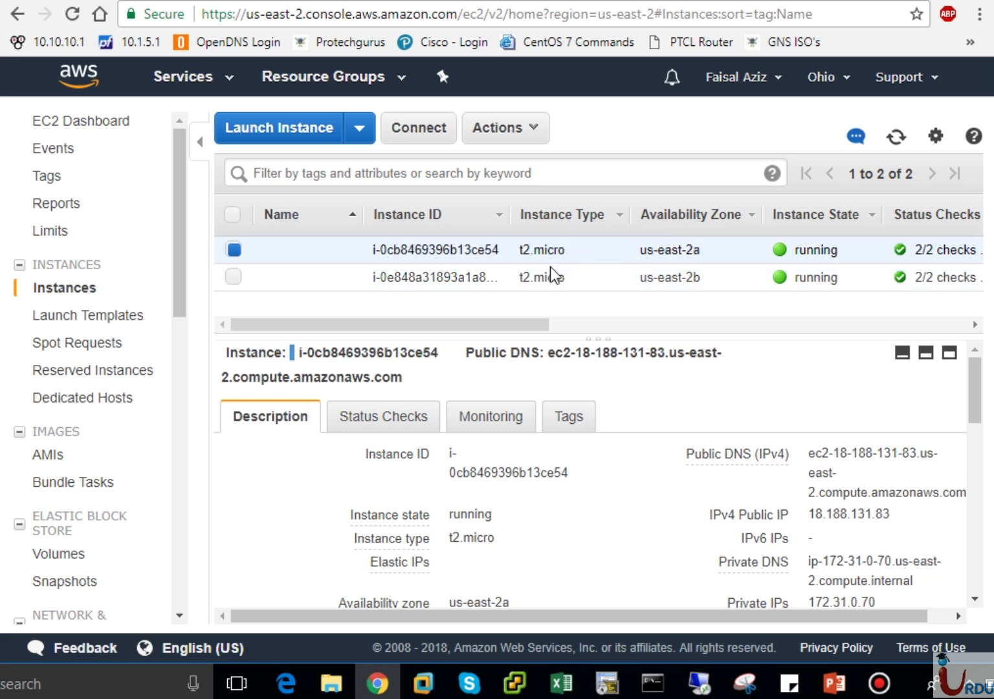
left_click(552, 277)
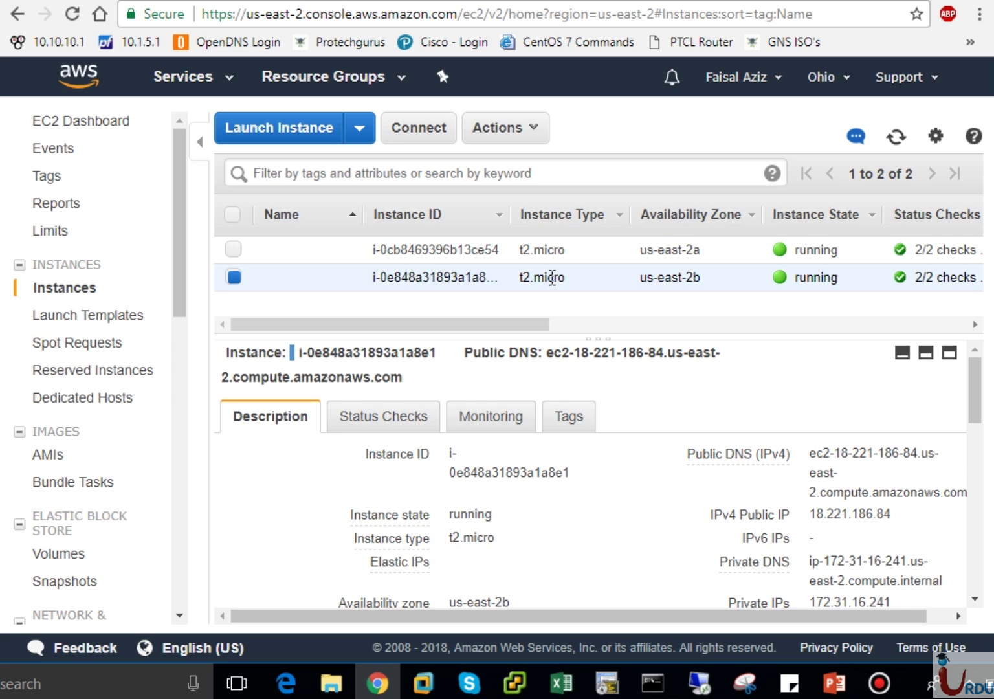
left_click(688, 249)
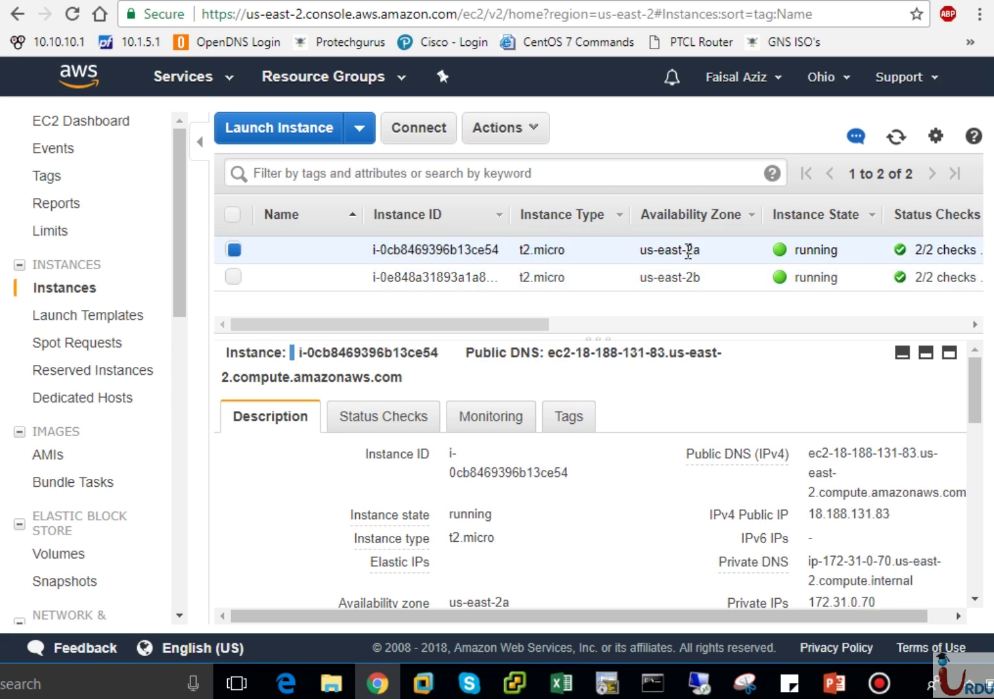
left_click(688, 278)
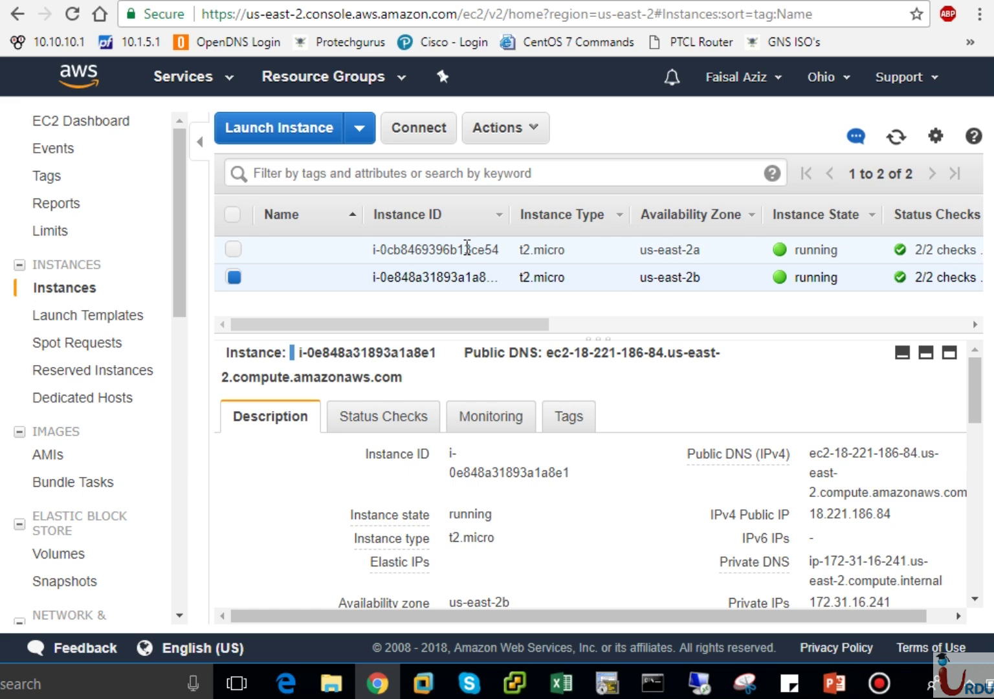
Switch to the Remote Desktop session for 18.188.131.83 and open File Explorer on that server.
mouse_move(699, 683)
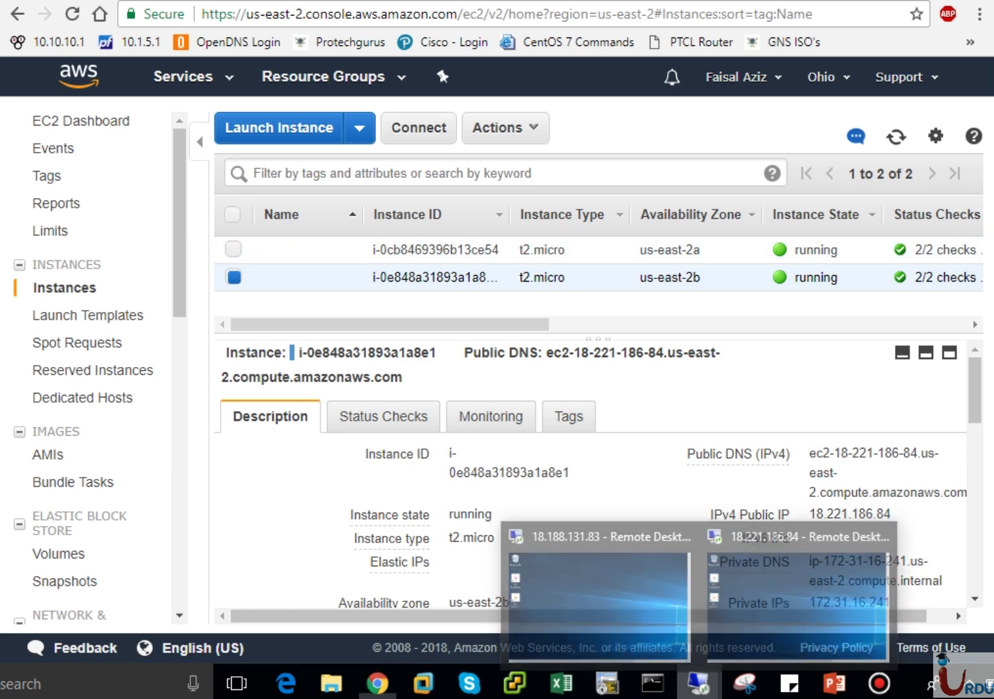
left_click(646, 603)
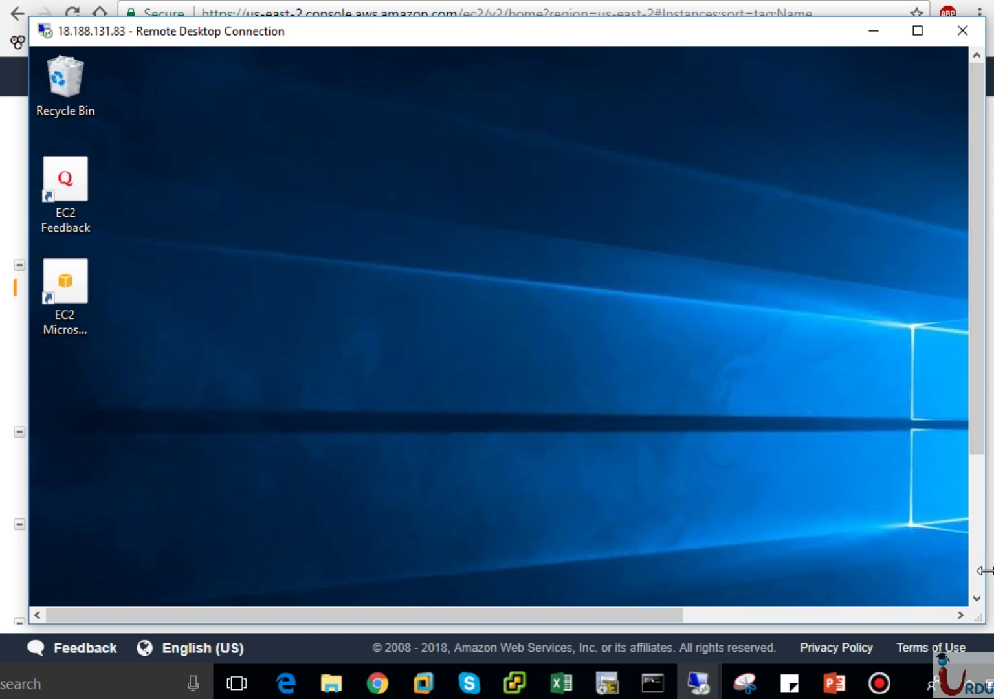
left_click(976, 587)
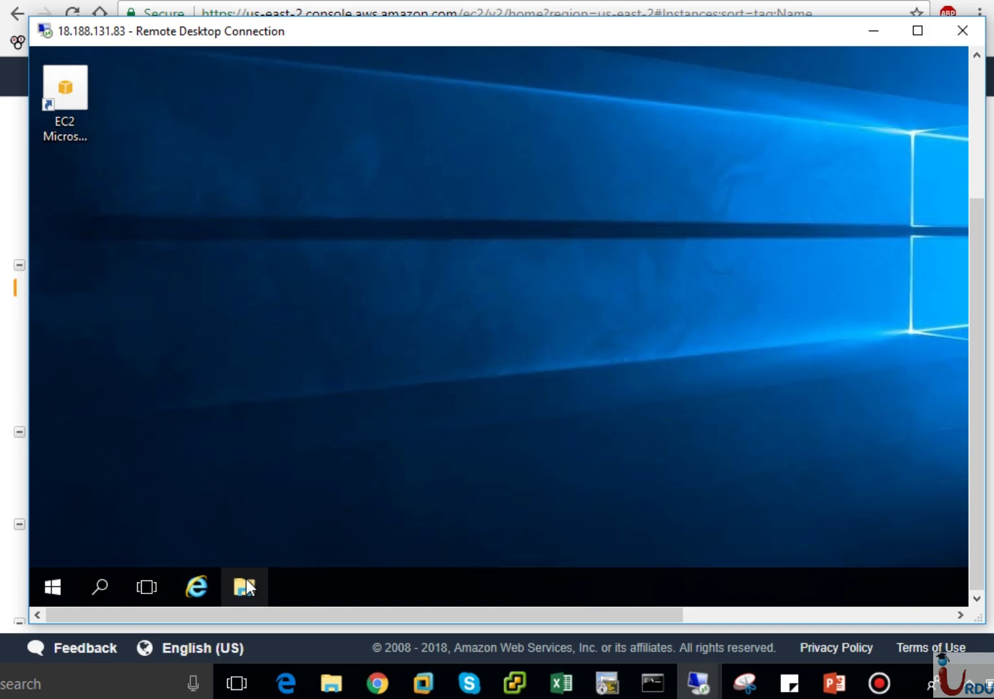
left_click(245, 586)
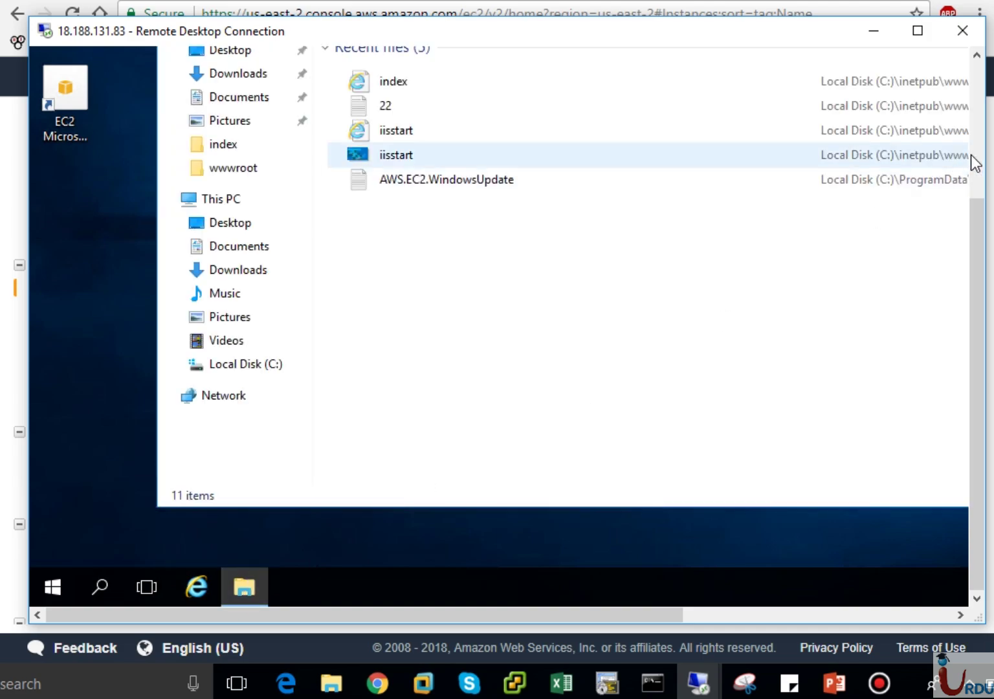
left_click(975, 163)
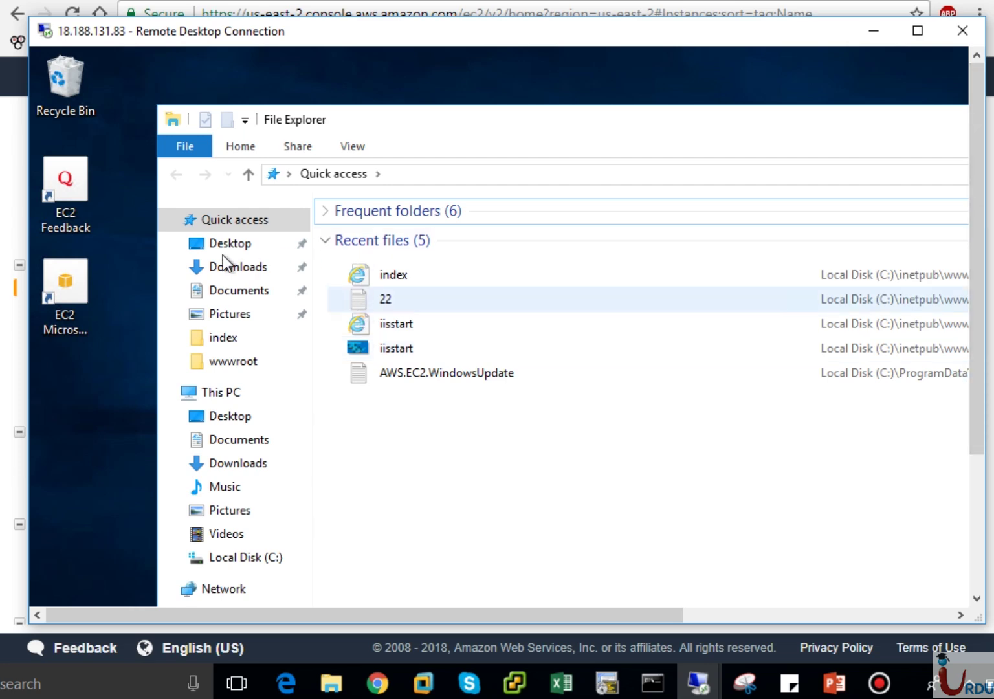
Browse to C:\inetpub\wwwroot\index on the remote server to inspect its web files, and minimize the Remote Desktop session.
left_click(228, 393)
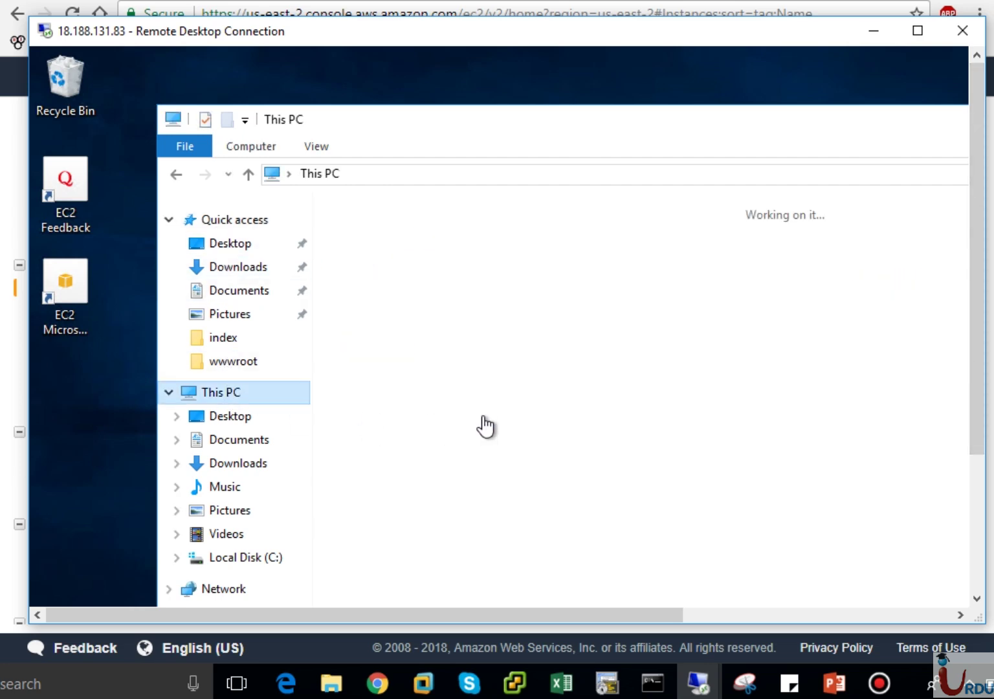
double_click(433, 377)
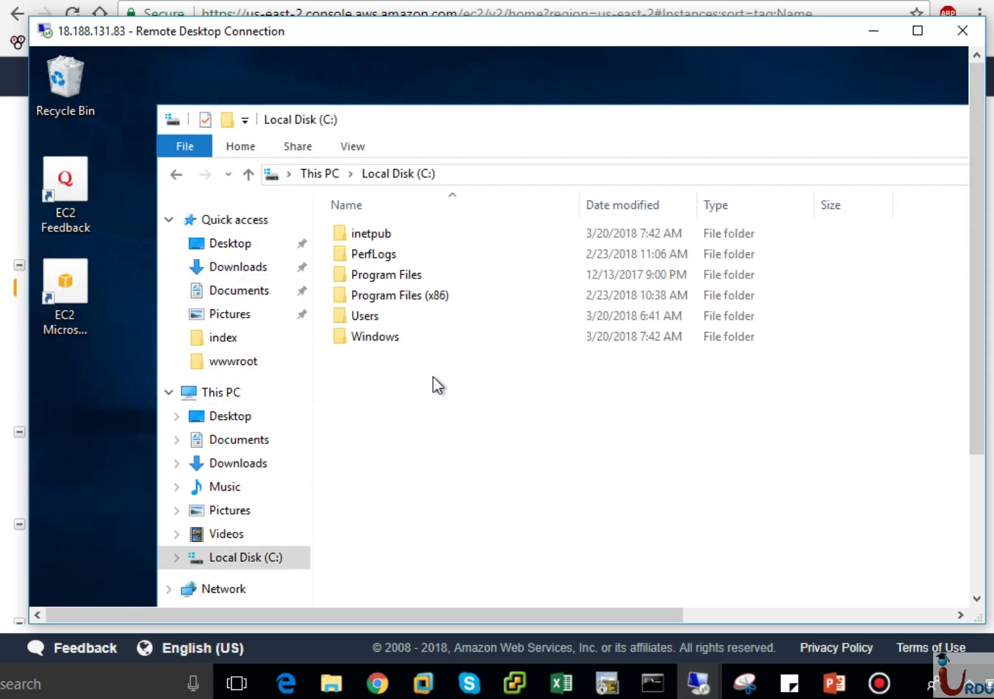
left_click(414, 279)
double_click(373, 235)
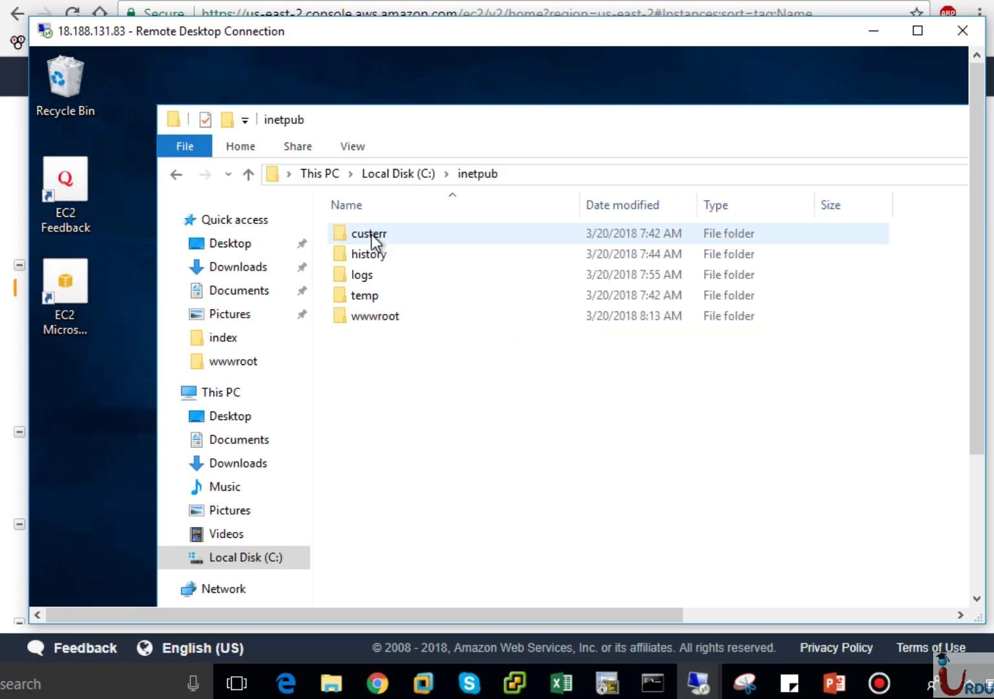
double_click(374, 317)
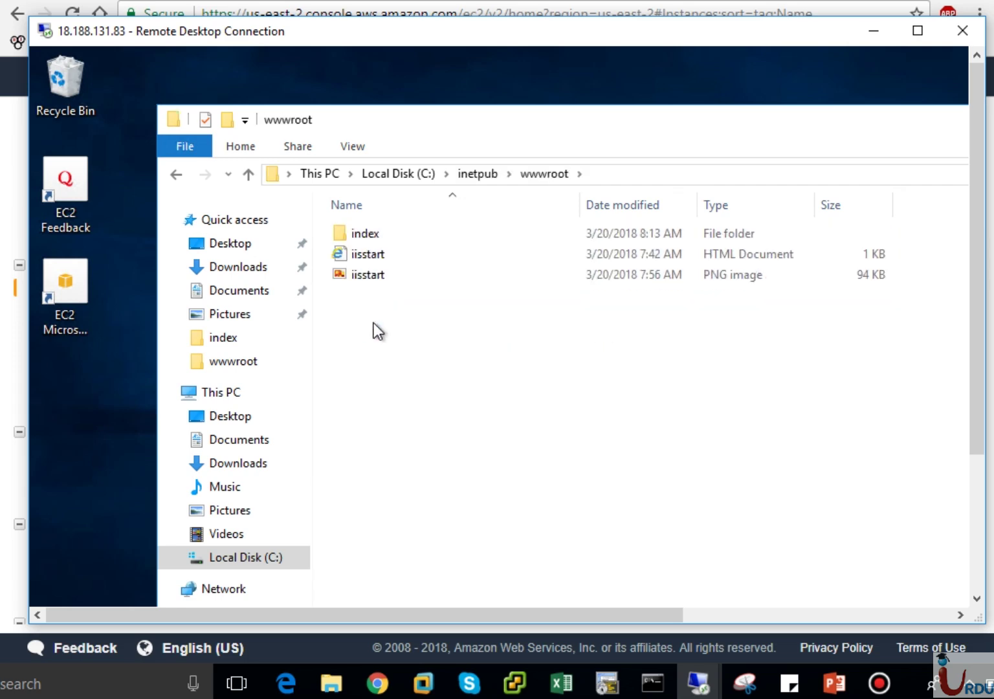
left_click(373, 273)
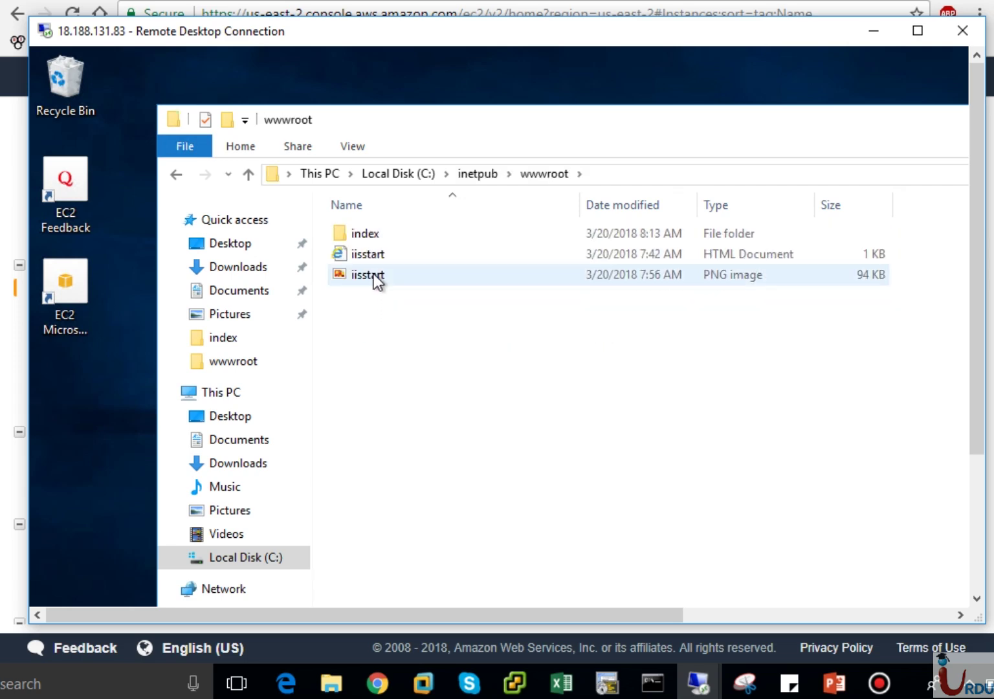
double_click(373, 234)
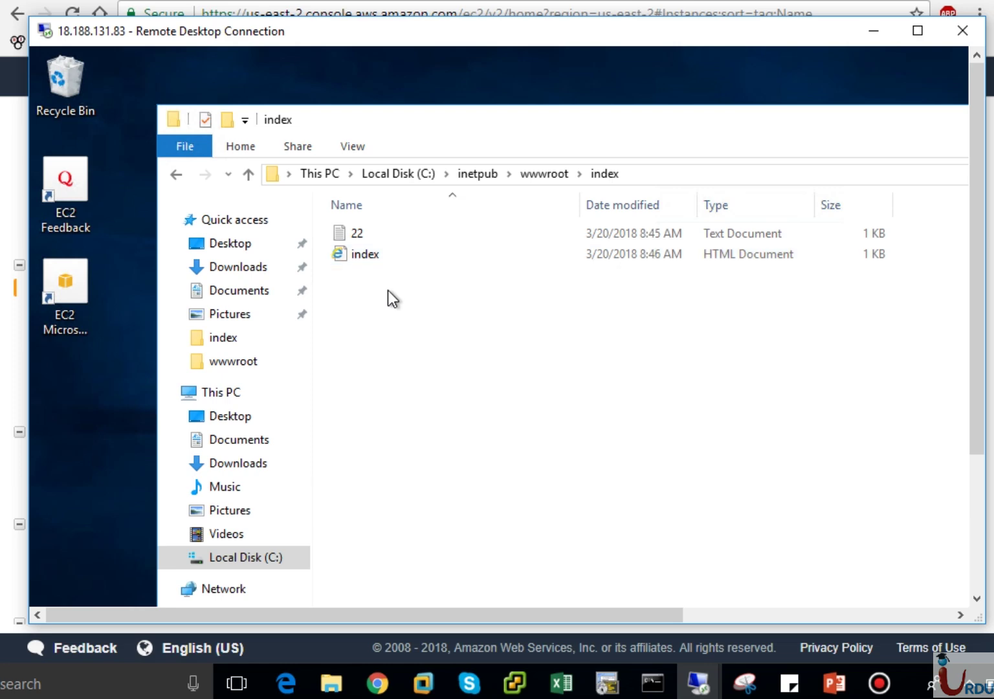
left_click(875, 32)
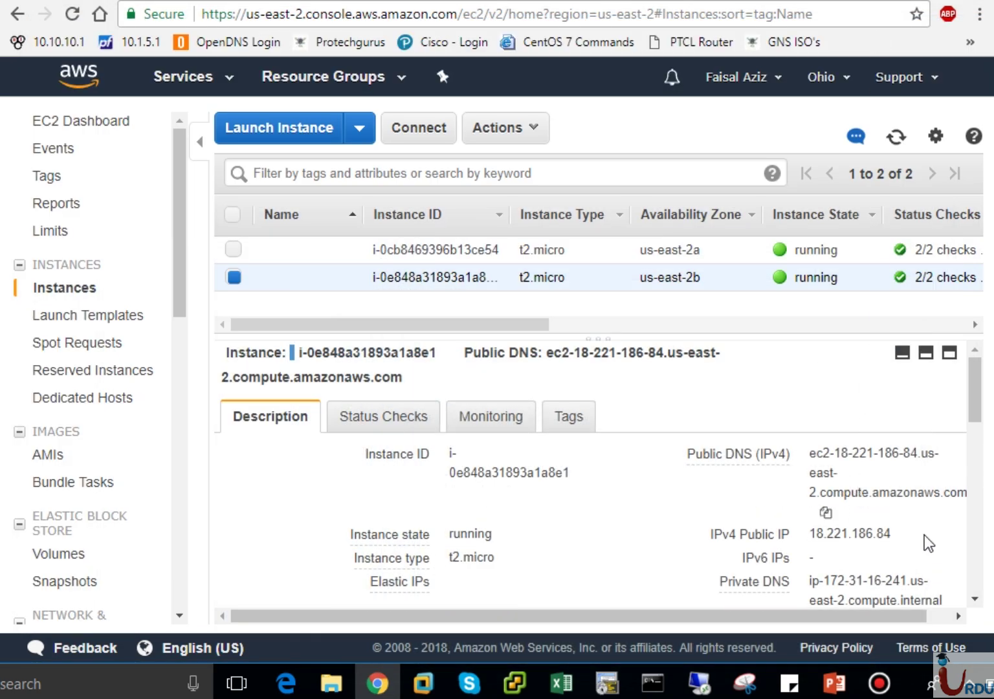
Copy the public DNS (IPv4) name of the us-east-2b instance from its description.
scroll(863, 602, "down", 1)
left_click_drag(863, 615, 889, 615)
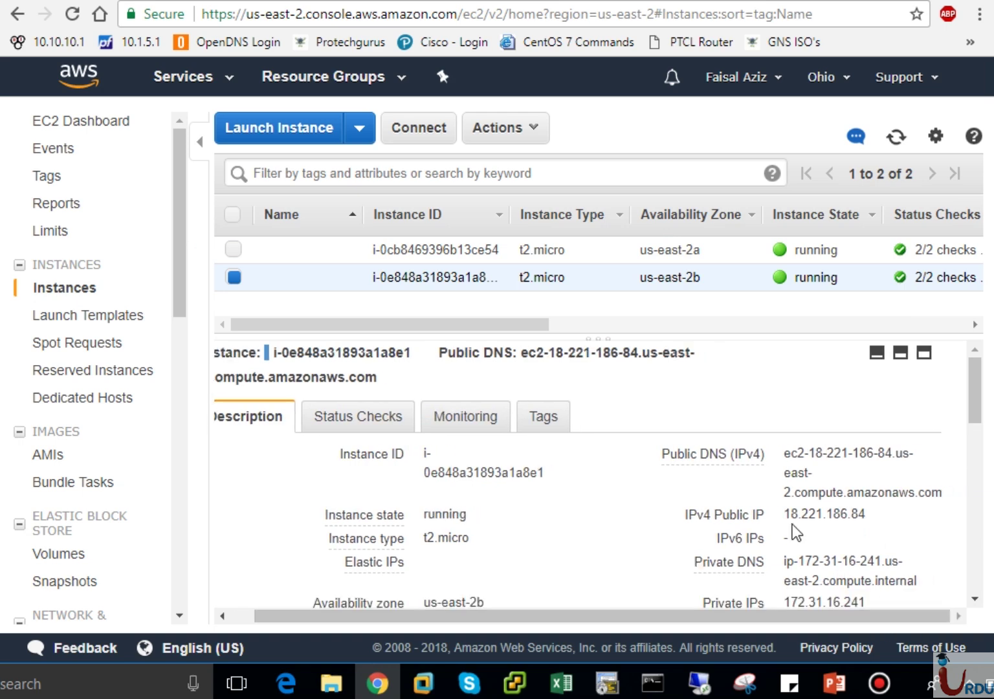
mouse_move(789, 492)
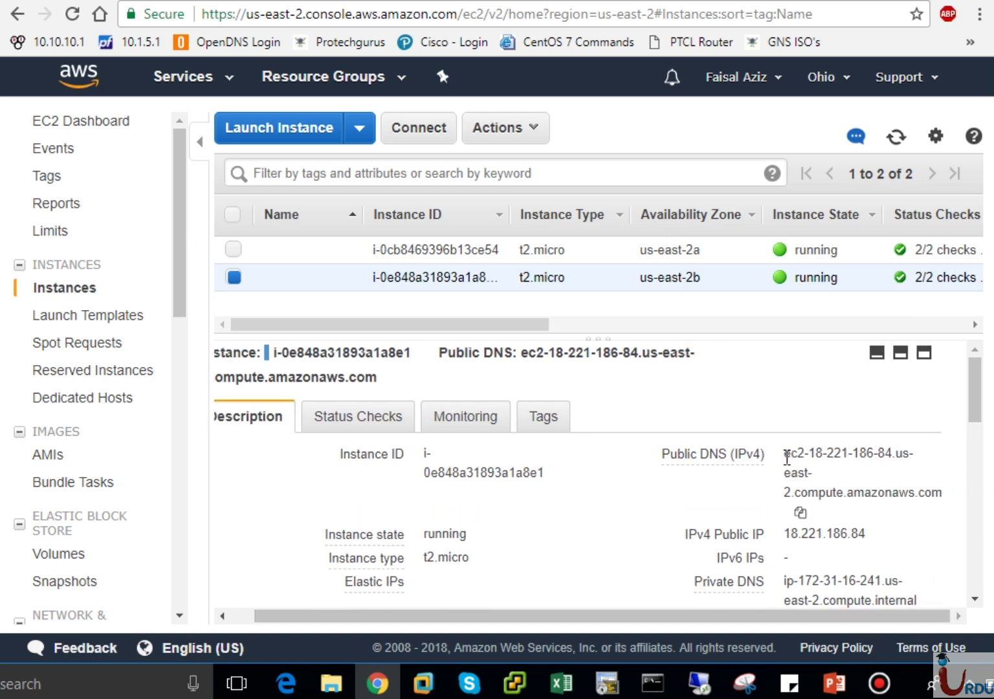
left_click_drag(786, 458, 943, 499)
key("ctrl+c")
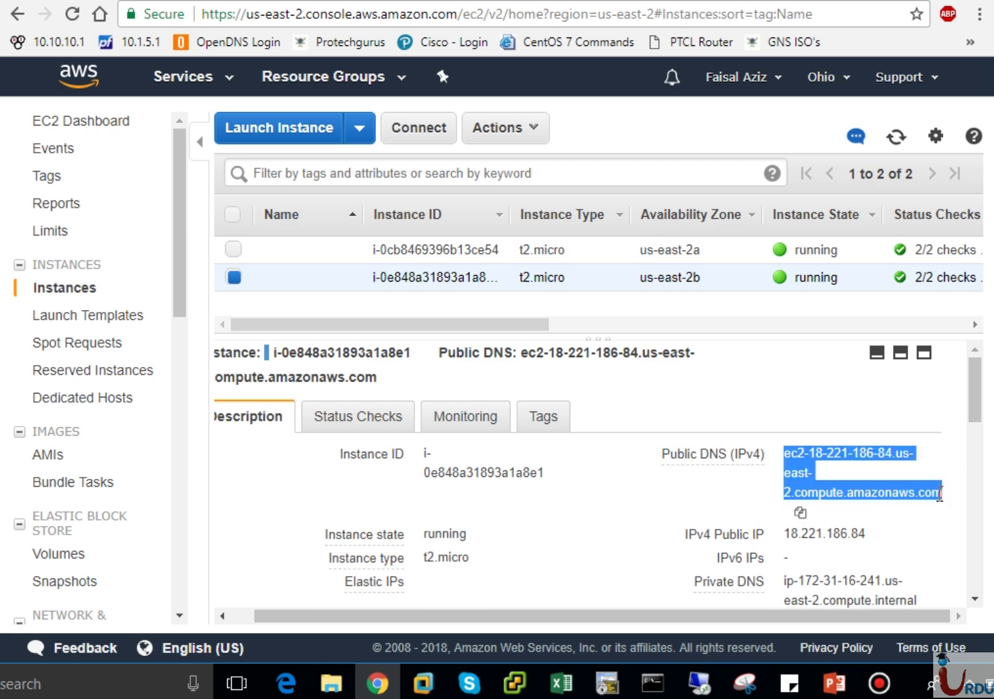
Load ec2-18-221-186-84.us-east-2.compute.amazonaws.com in the browser tab holding the load balancer pricing page.
left_click(773, 4)
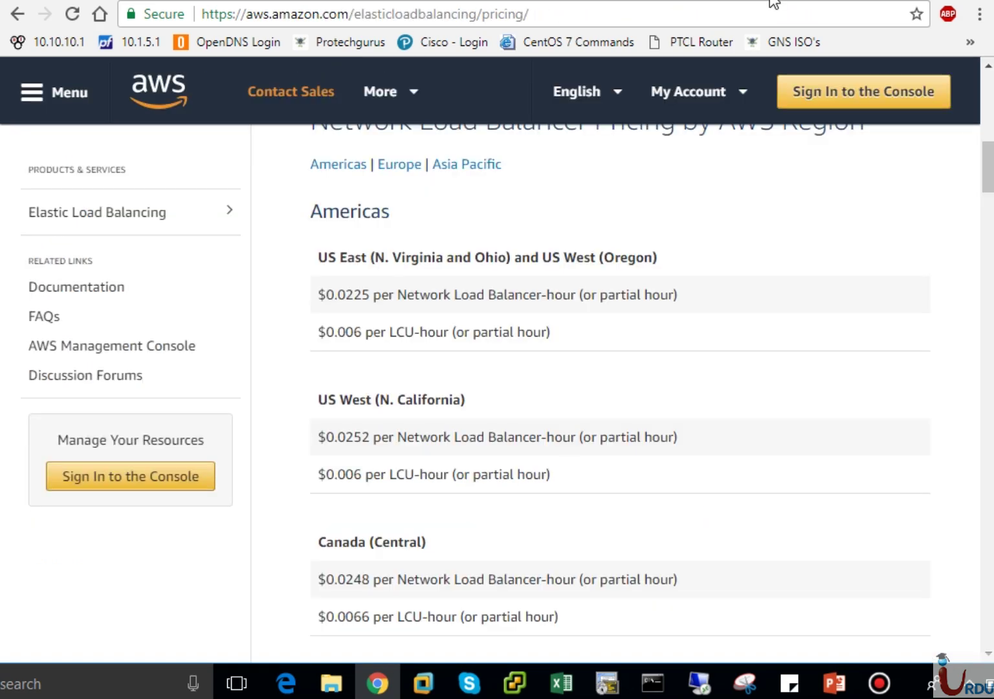
left_click(763, 18)
key("ctrl+v")
key("Return")
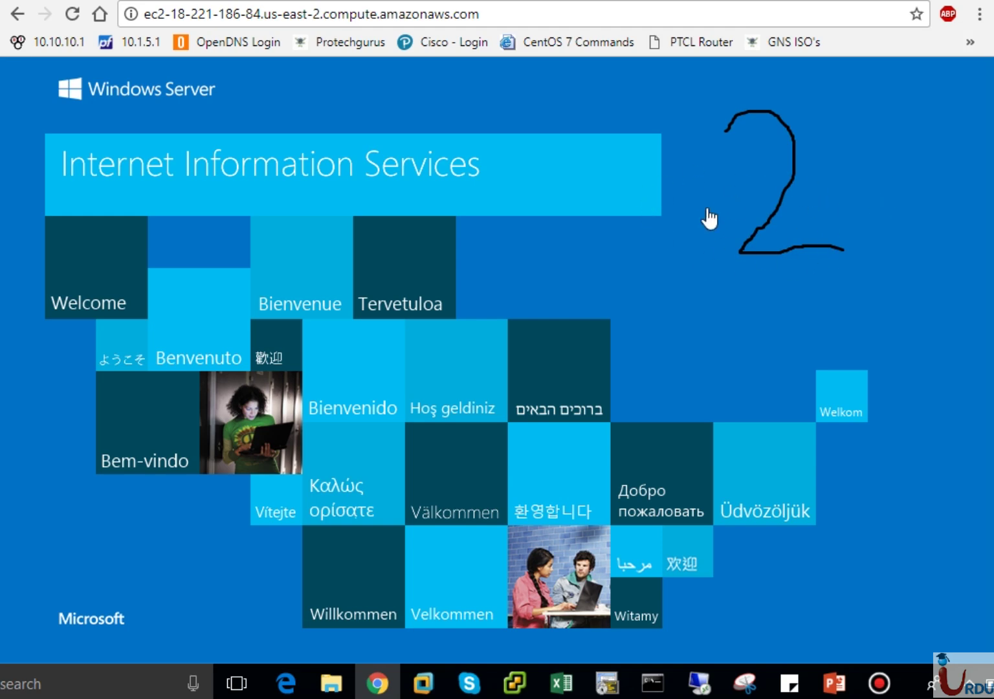
Return to the EC2 instances list and copy the public DNS (IPv4) name of the us-east-2a instance.
key("ctrl+Tab")
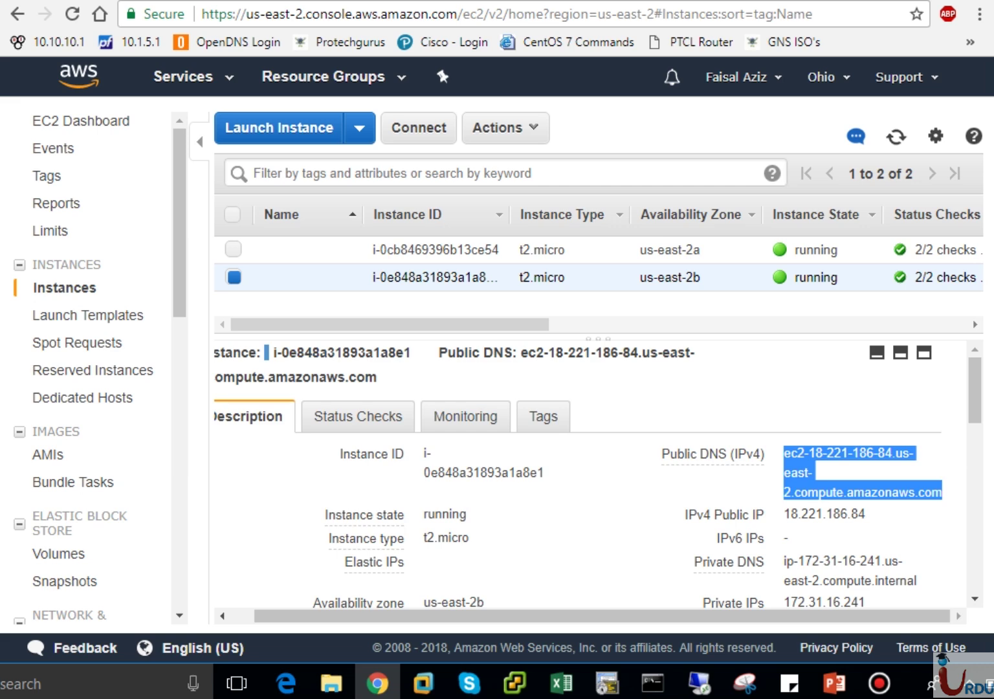
left_click(581, 256)
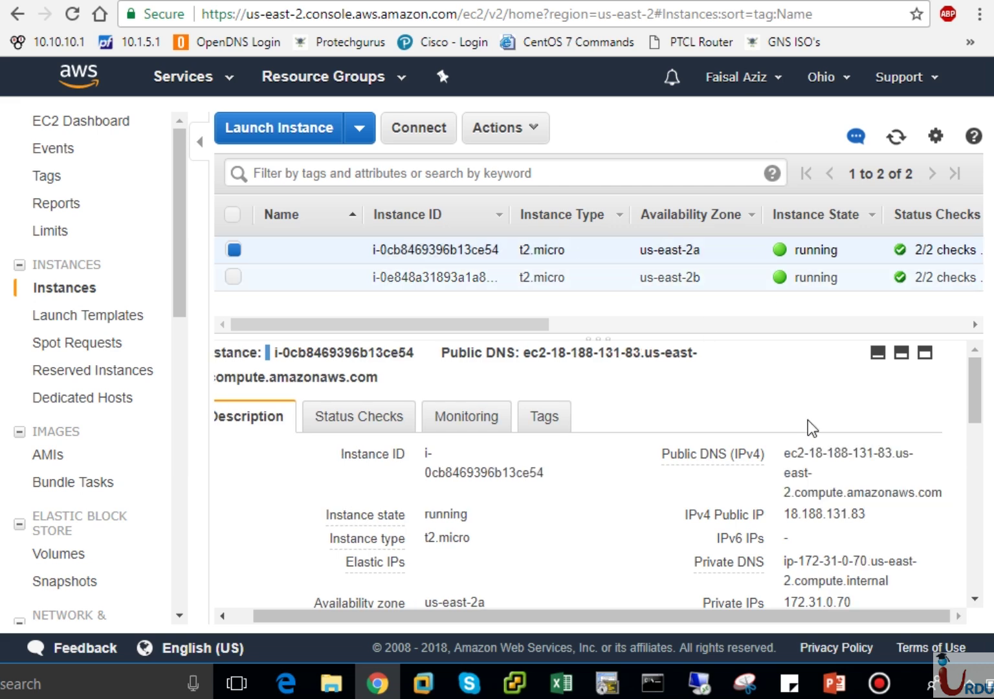
left_click_drag(784, 453, 945, 491)
key("ctrl+c")
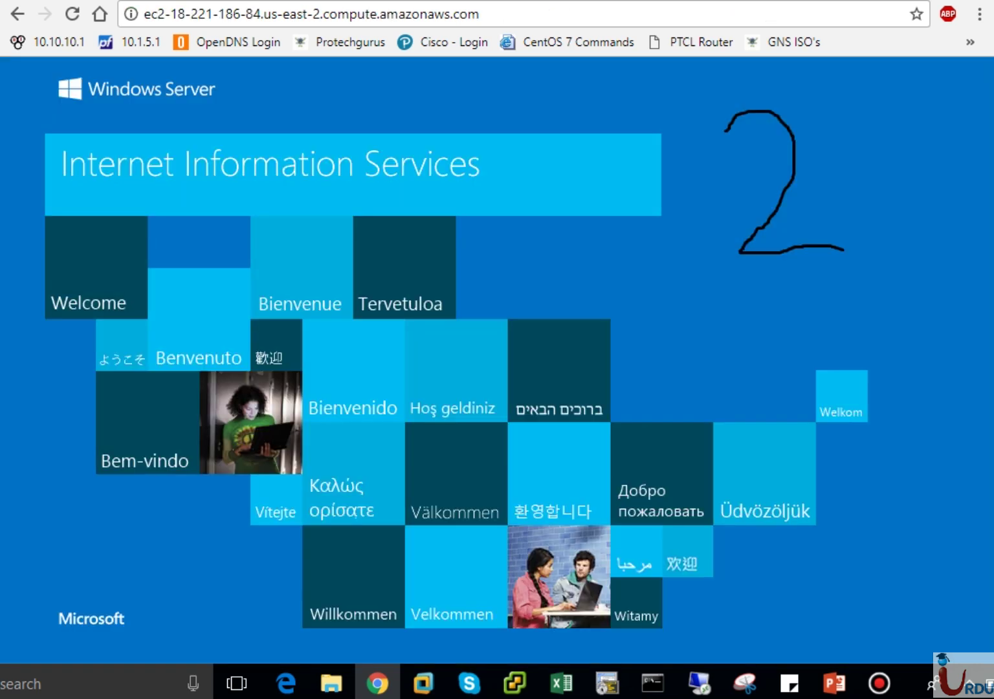
Load ec2-18-188-131-83.us-east-2.compute.amazonaws.com in a new browser tab.
key("ctrl+t")
key("ctrl+v")
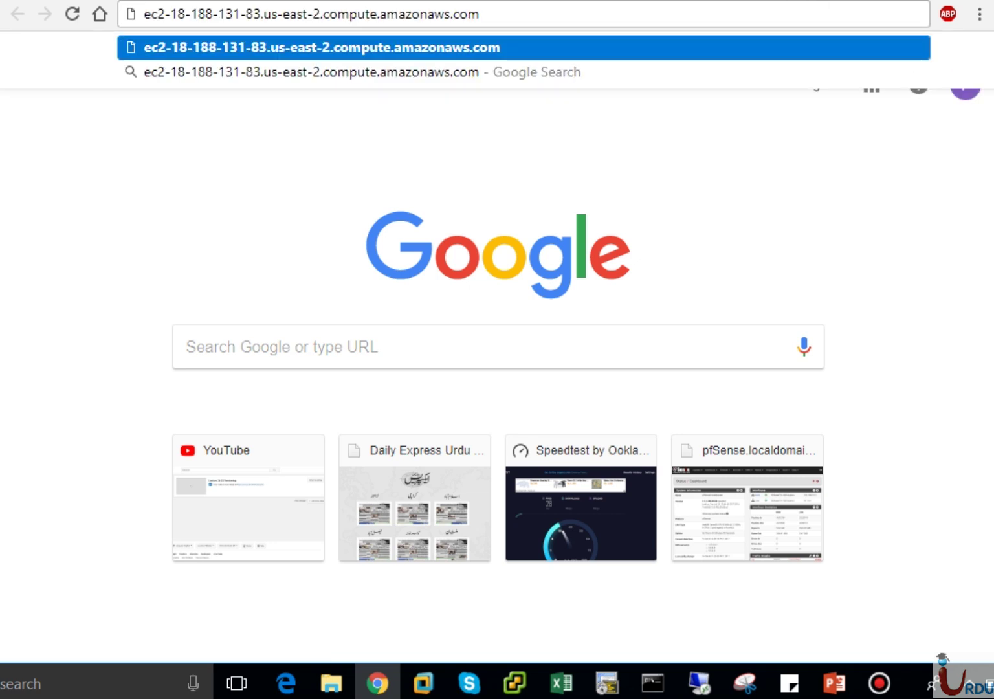
key("Escape")
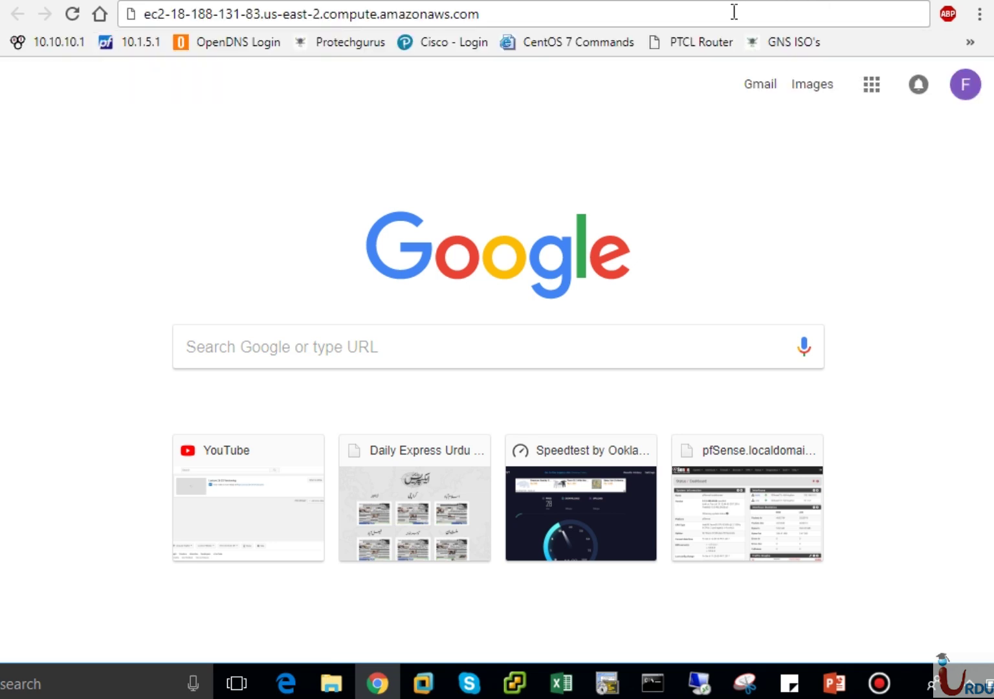
key("Return")
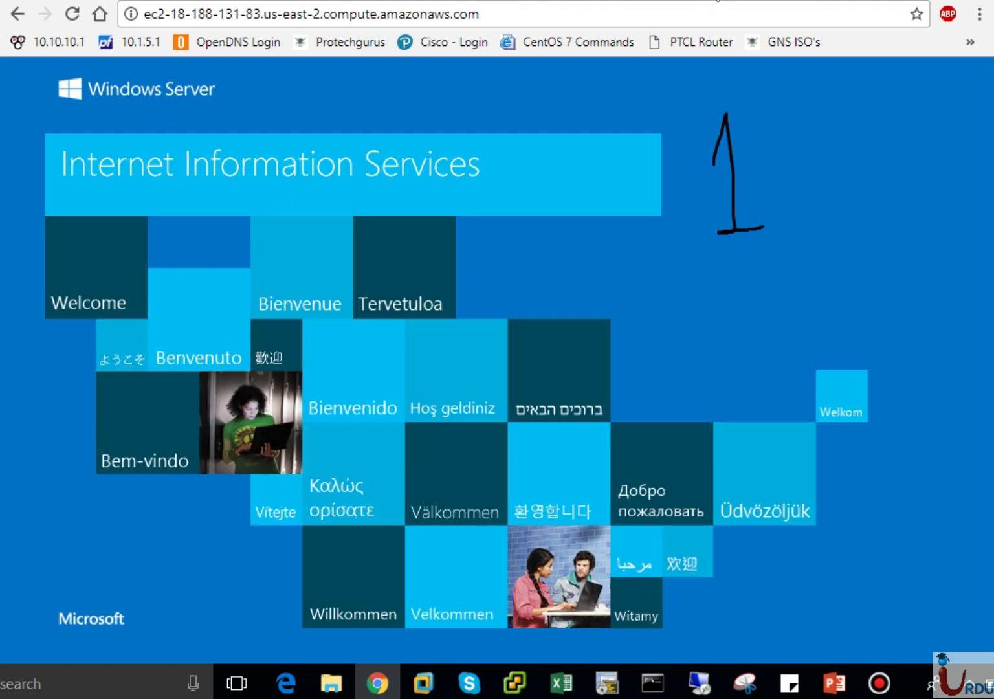
Open the /index path on the us-east-2a web server at ec2-18-188-131-83.us-east-2.compute.amazonaws.com.
left_click(655, 13)
left_click(655, 13)
type("/")
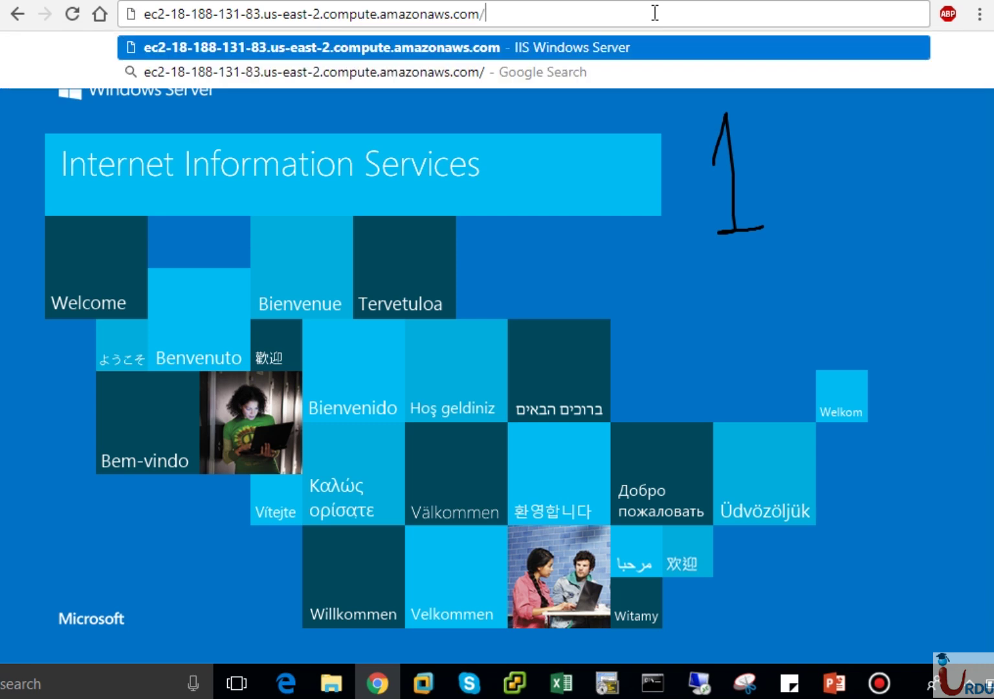
type("index")
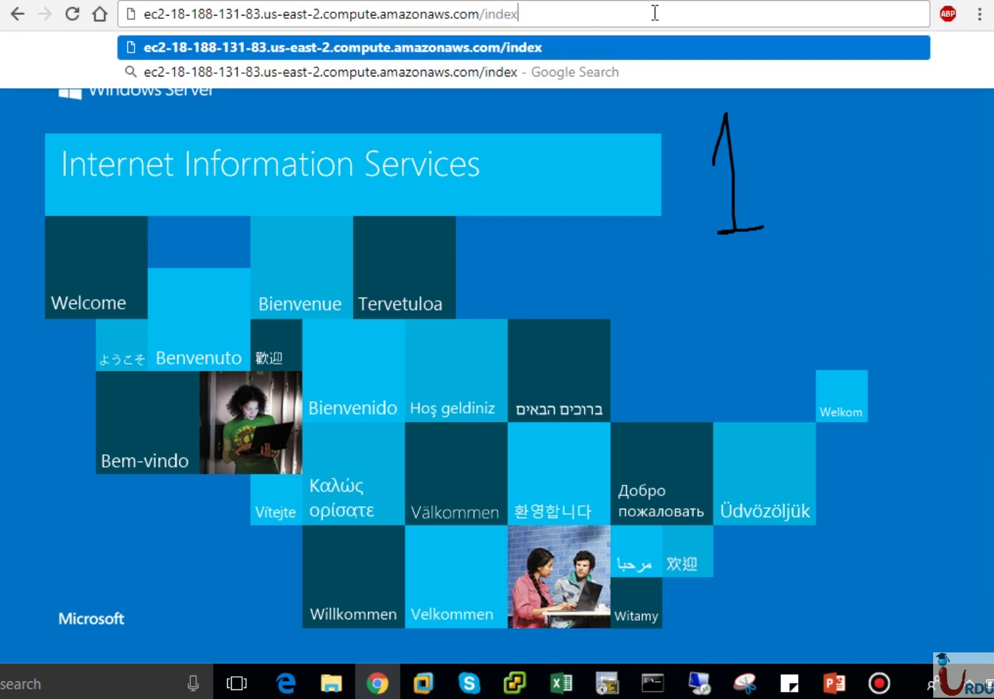
key("Return")
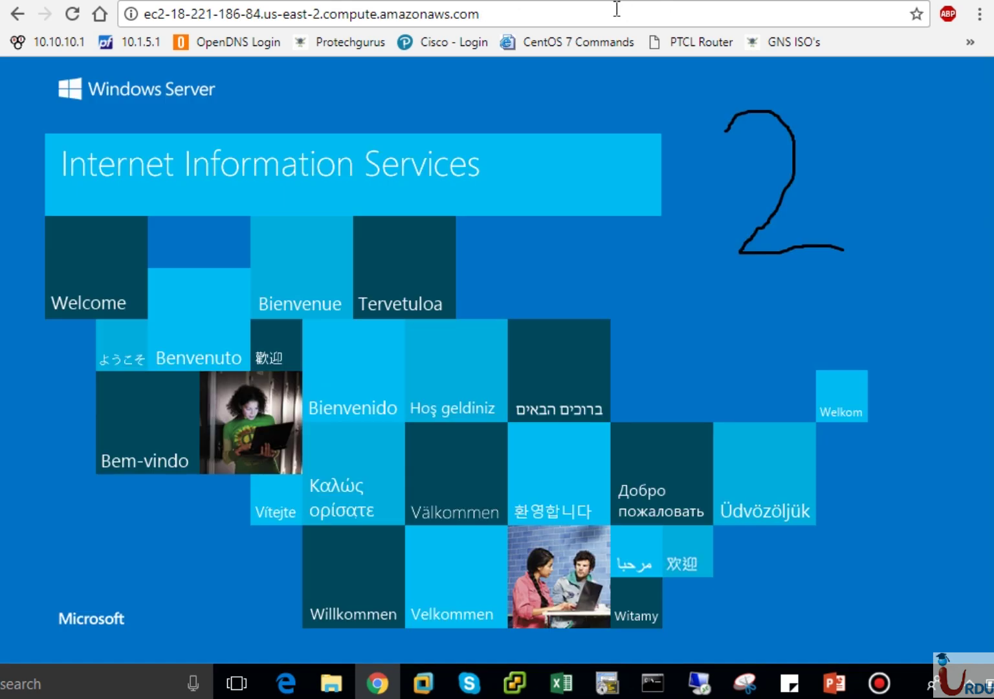
Open the /index path on the web server at ec2-18-221-186-84.us-east-2.compute.amazonaws.com.
left_click(617, 13)
left_click(617, 14)
type("/index")
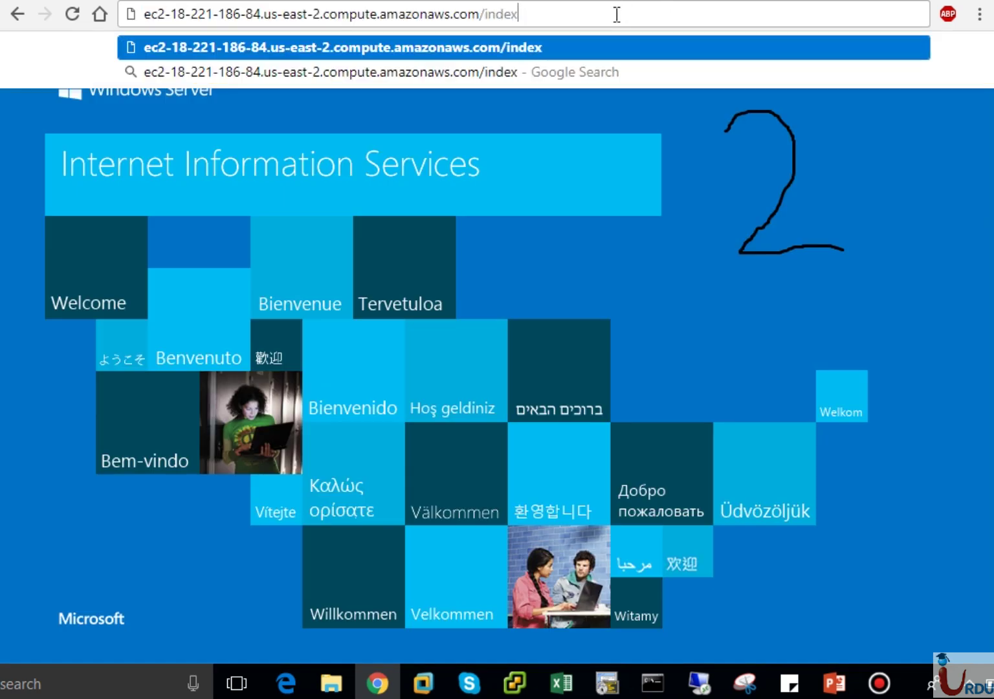
key("Return")
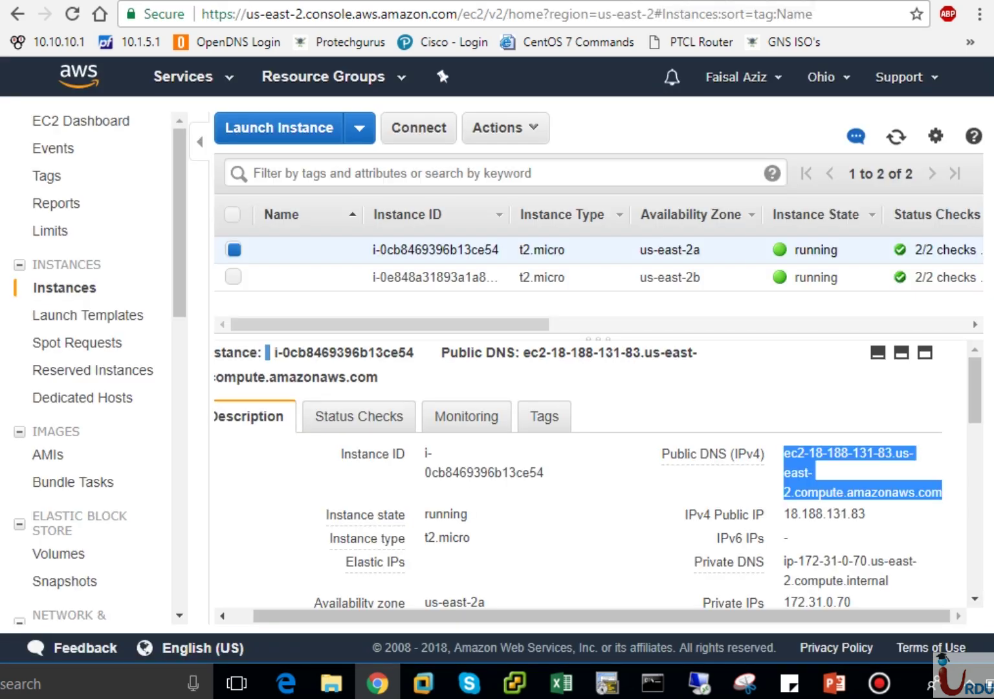
Return to the EC2 console and open the Load Balancers list.
left_click(666, 1)
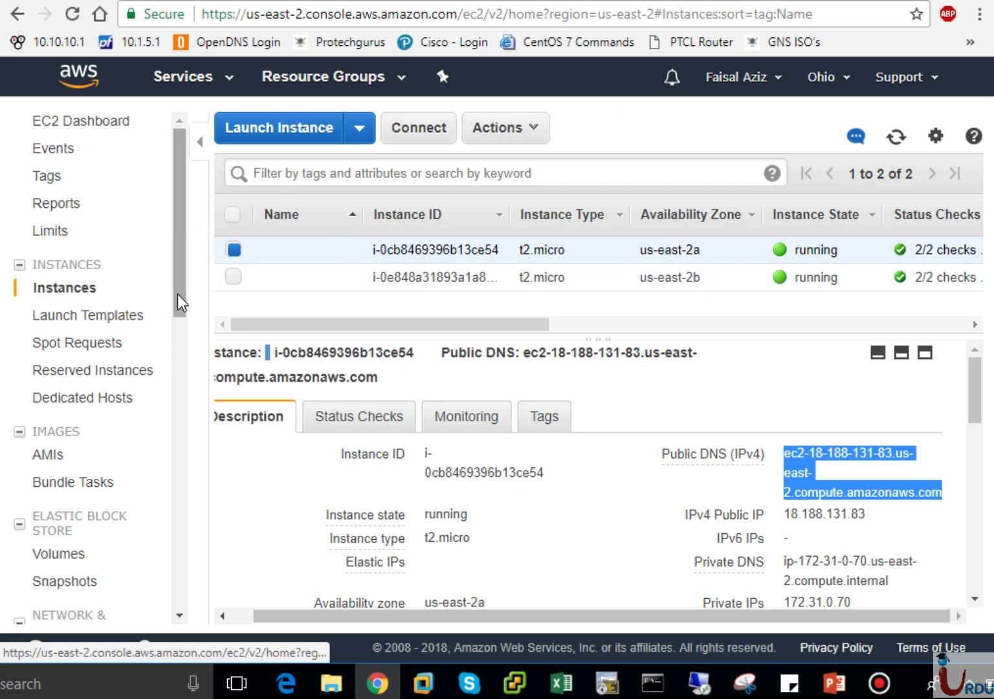
left_click_drag(177, 294, 199, 198)
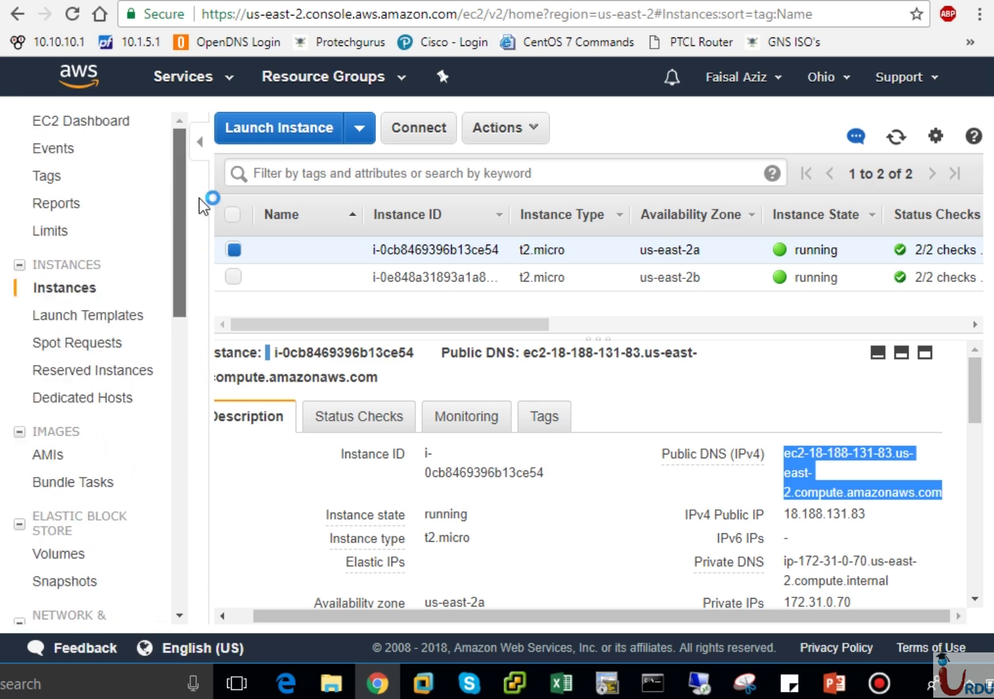
left_click(182, 337)
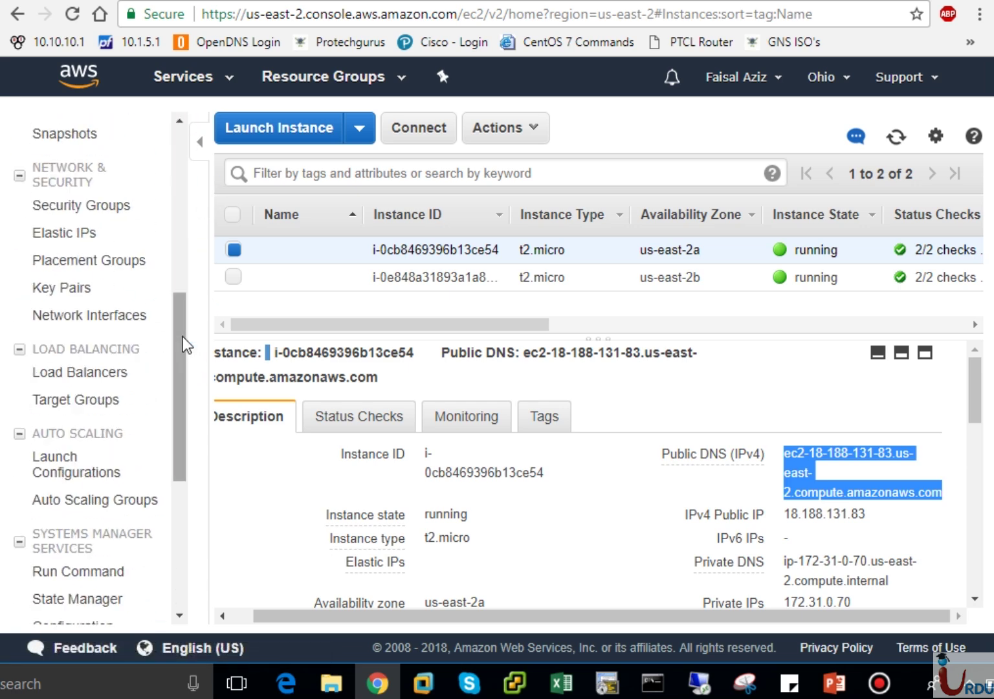
left_click_drag(183, 337, 146, 356)
left_click(120, 353)
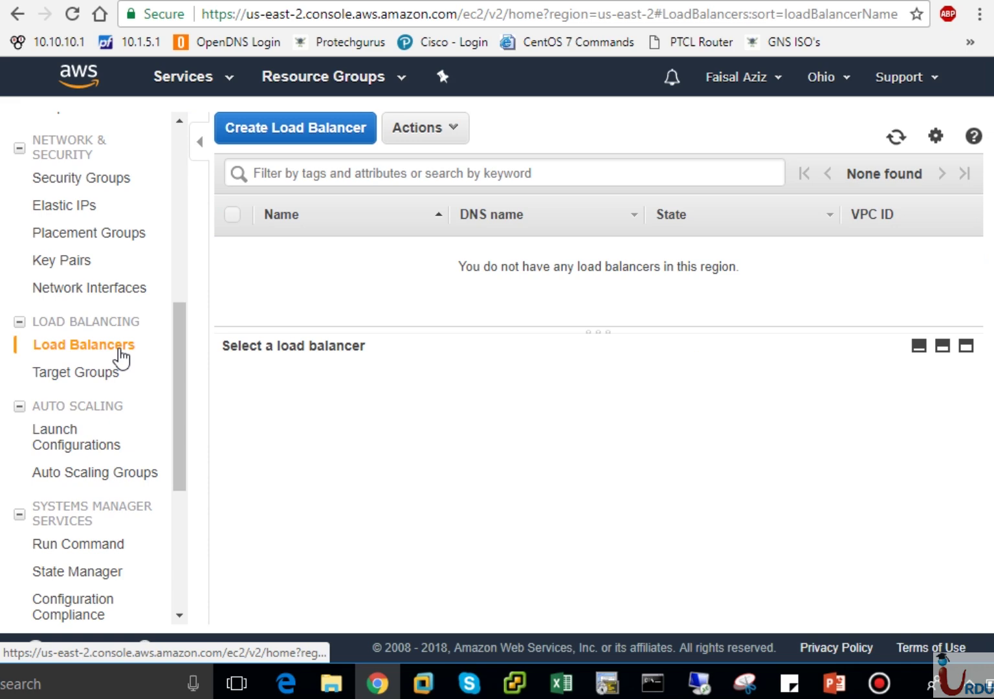
Start creating a Network Load Balancer and name it UITALB.
left_click(319, 150)
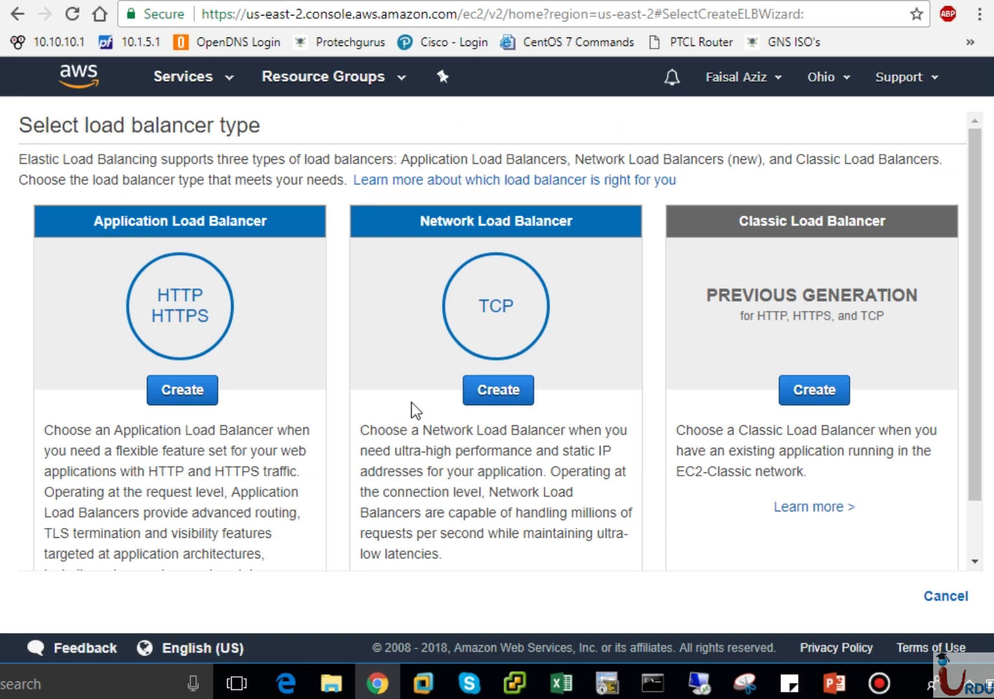
left_click(509, 392)
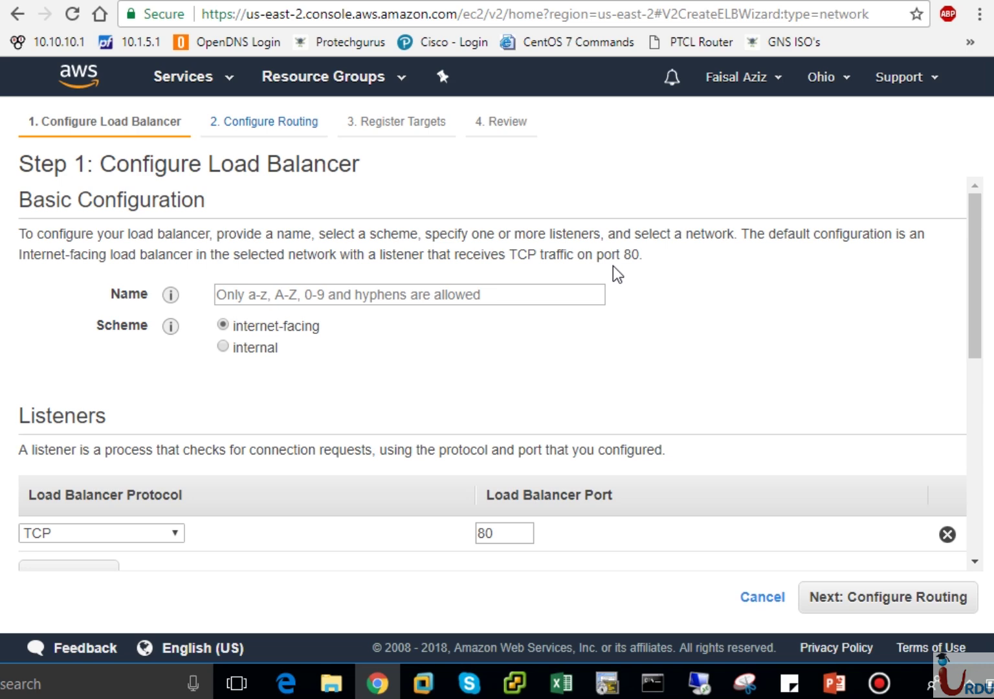
left_click(373, 299)
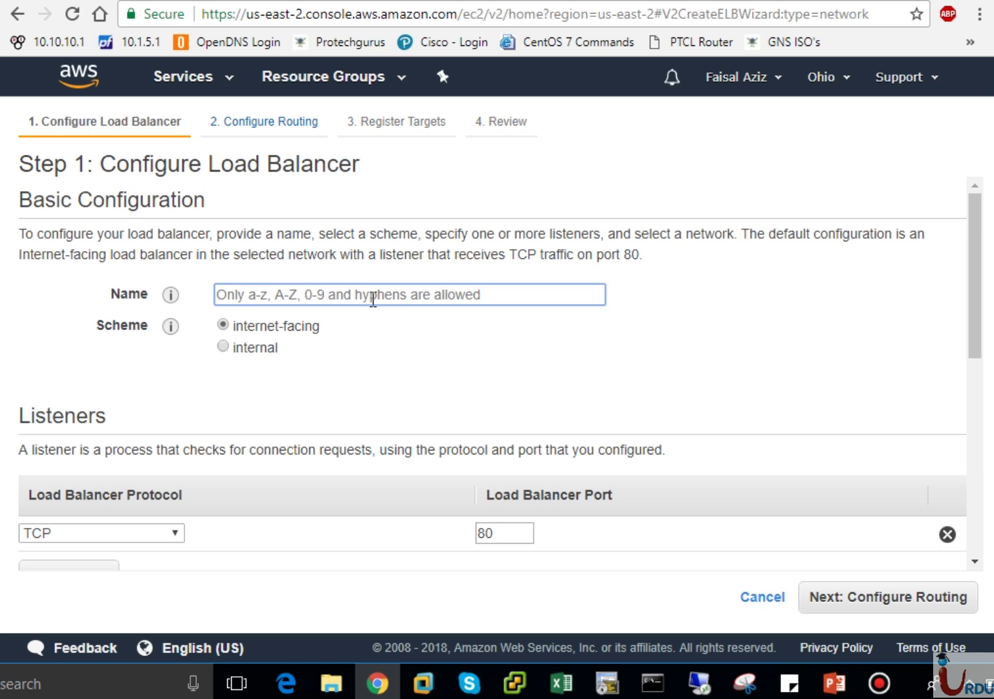
type("UITA")
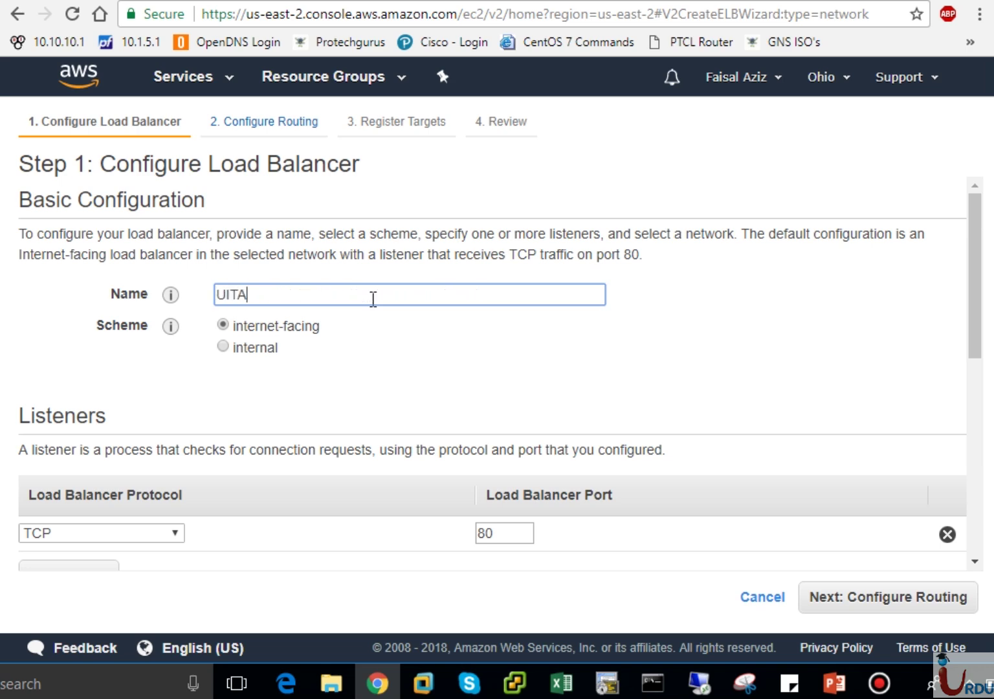
type("LB")
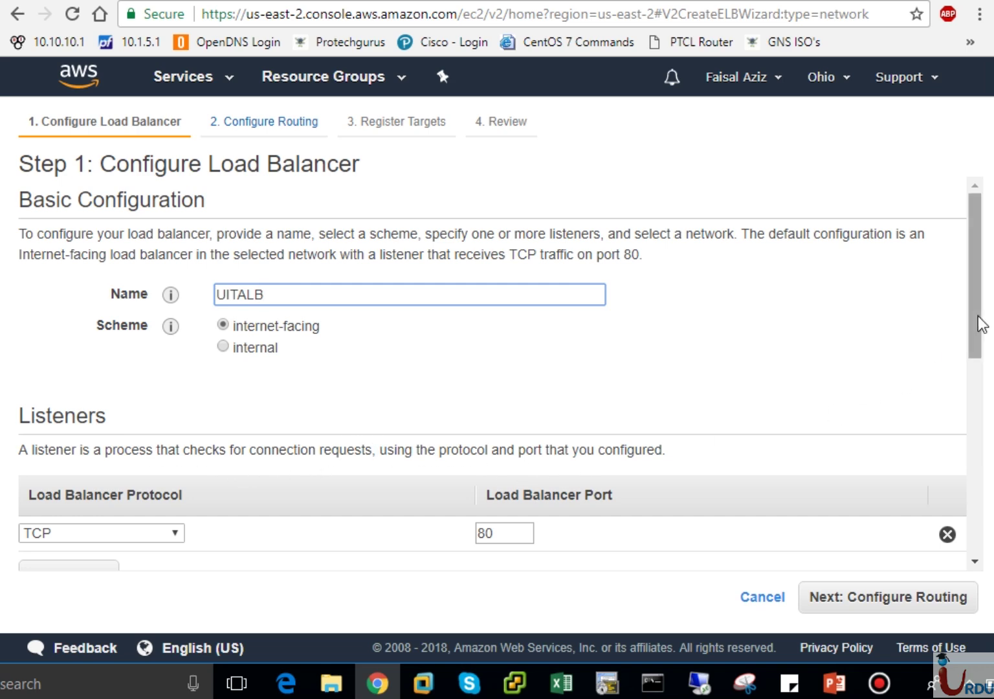
Check the available protocol choices for the load balancer's port 80 listener.
left_click_drag(978, 316, 951, 350)
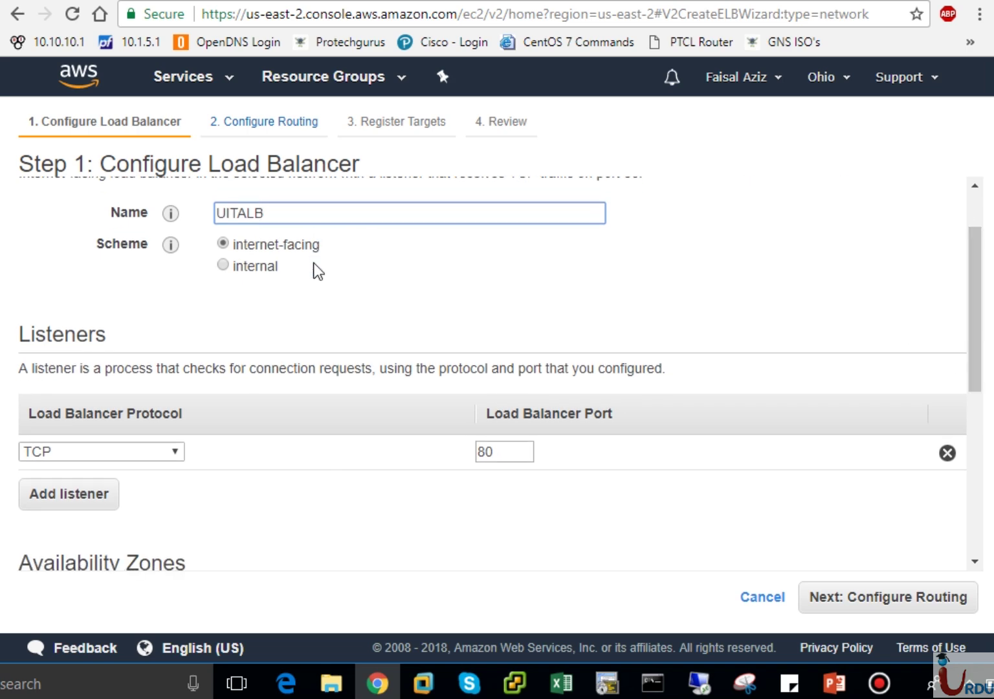
left_click(174, 453)
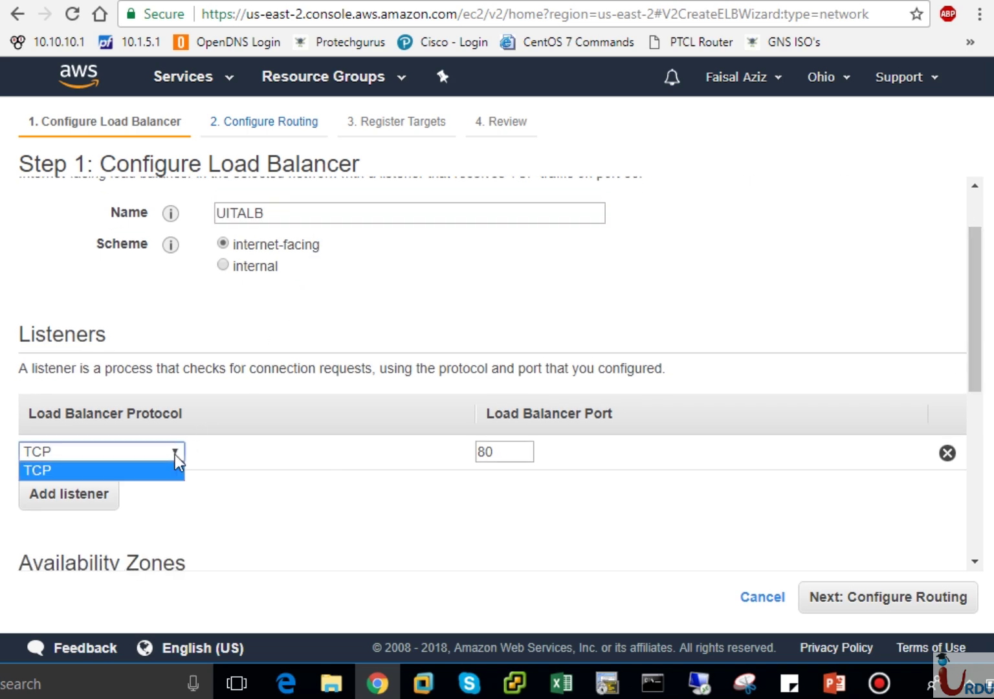
left_click(175, 454)
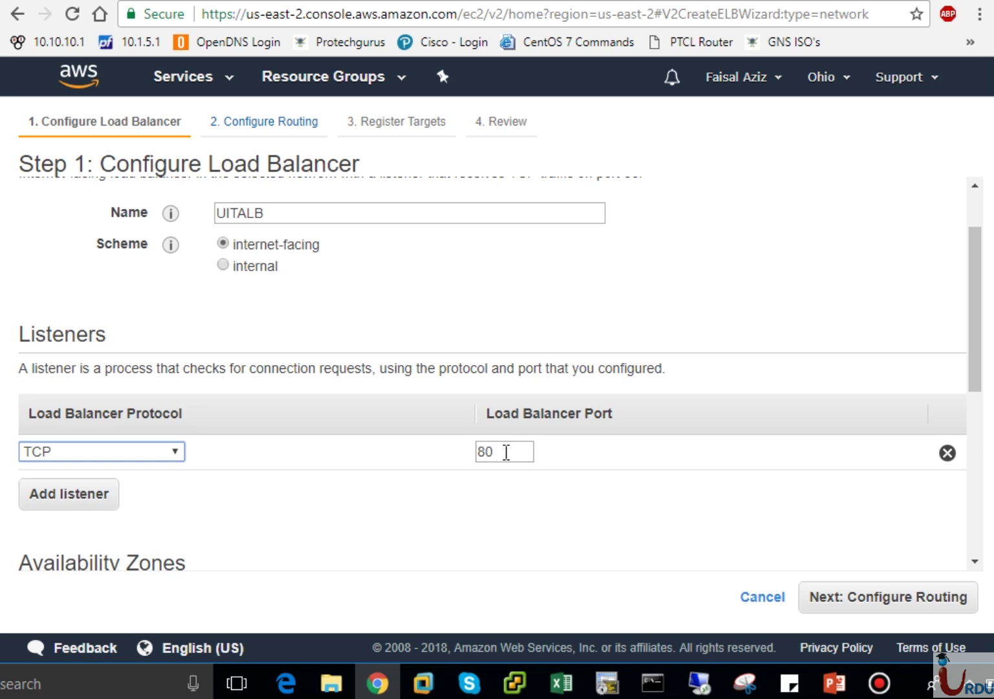
left_click(601, 545)
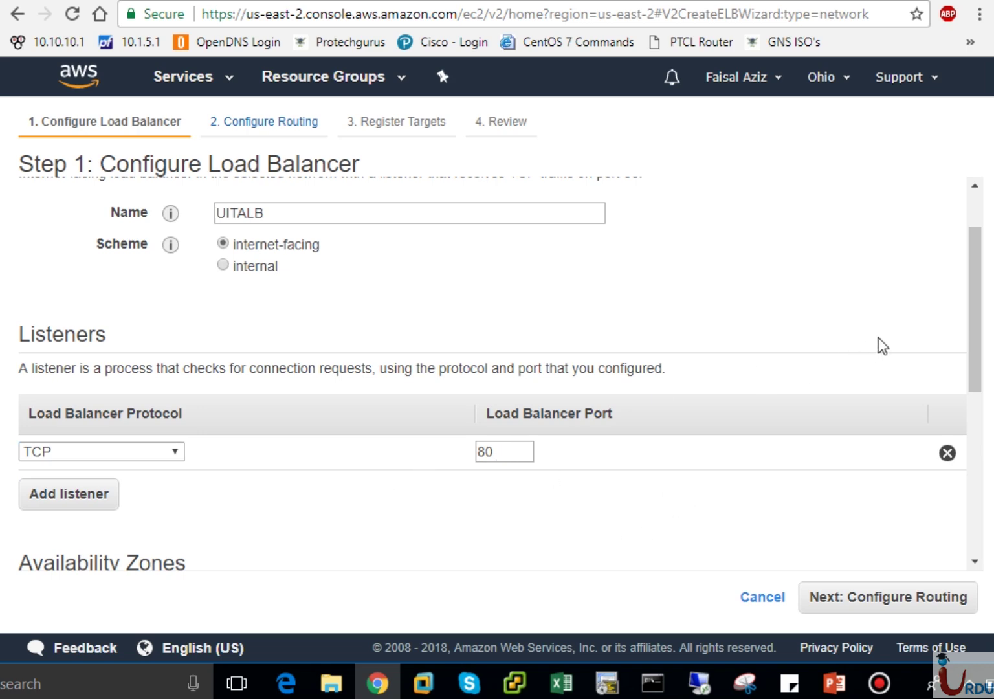
left_click(78, 500)
left_click(103, 488)
left_click(528, 487)
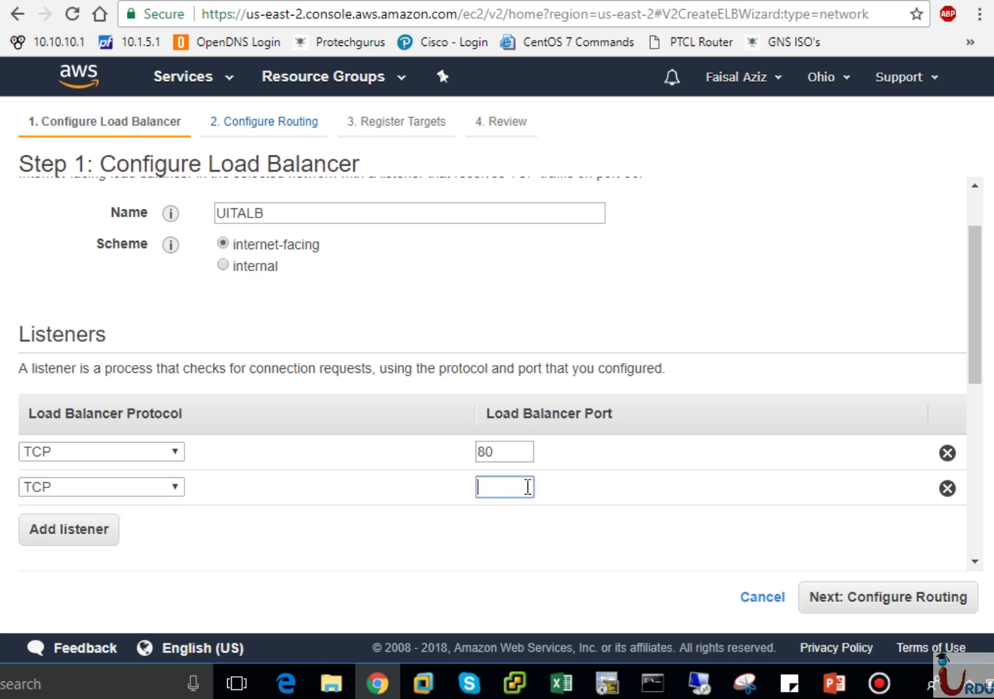
type("443")
key("BackSpace")
key("BackSpace")
key("BackSpace")
left_click(948, 489)
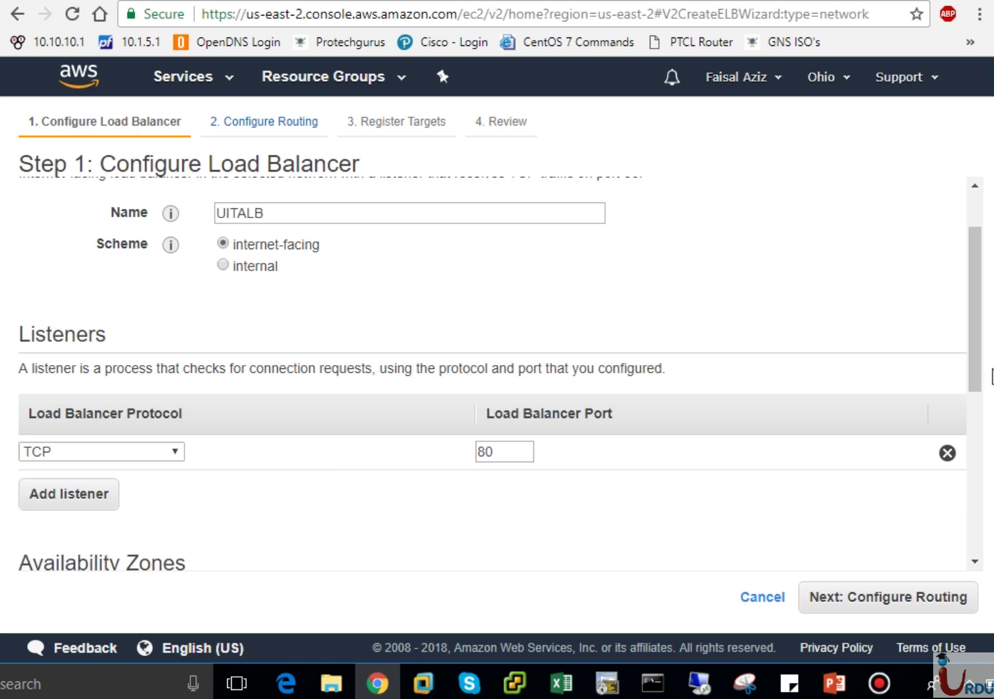
Enable the us-east-2a and us-east-2b availability zones for the load balancer and continue to the routing configuration.
left_click_drag(983, 362, 978, 429)
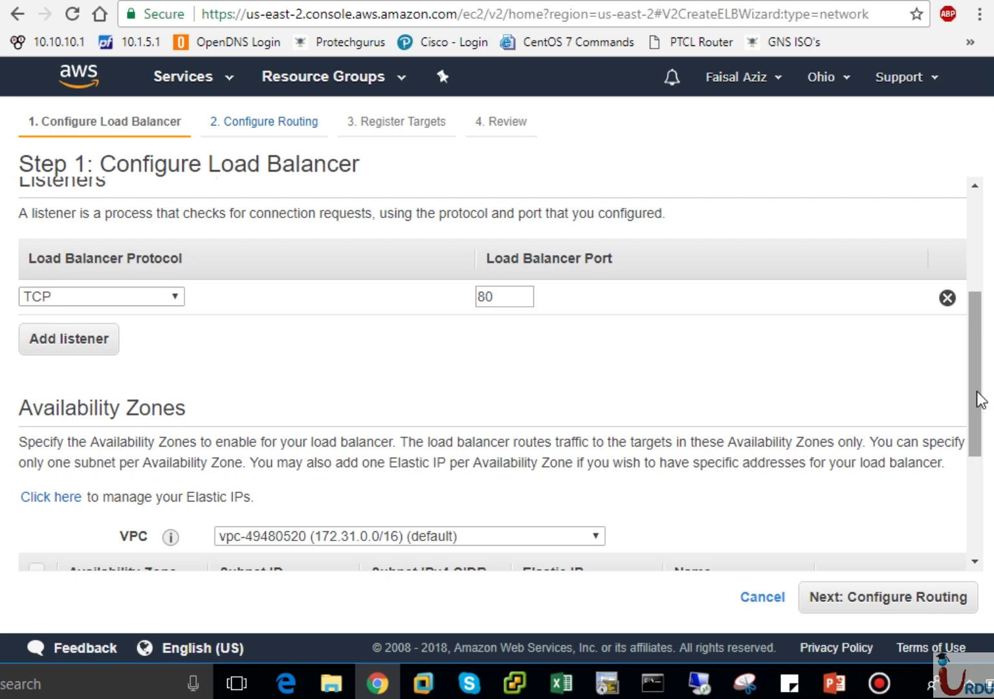
left_click_drag(977, 395, 978, 457)
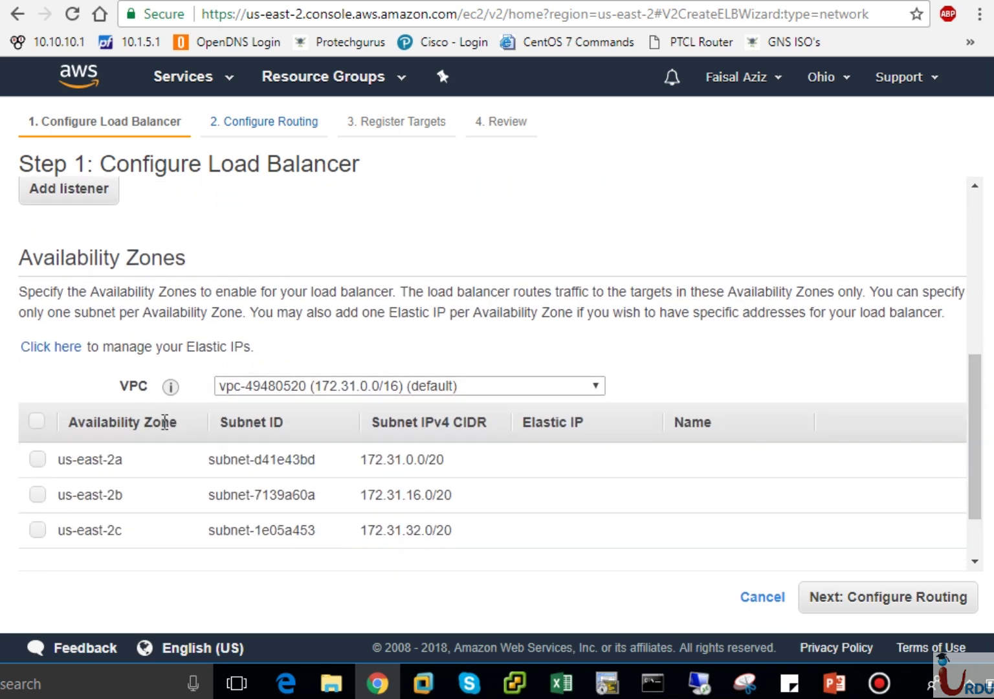
left_click(38, 460)
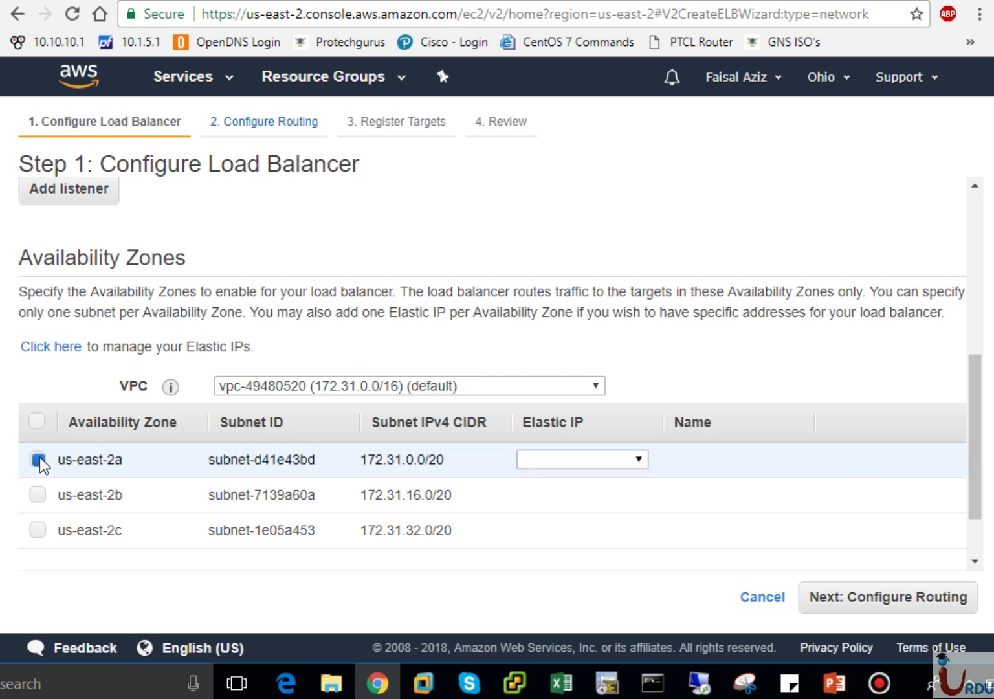
left_click(37, 495)
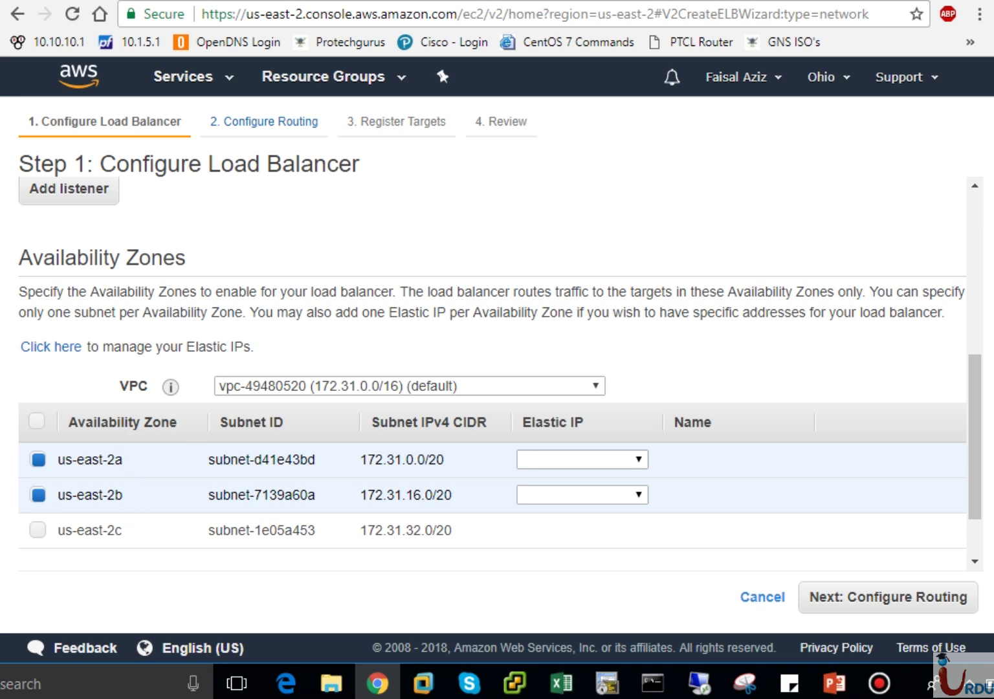
scroll(977, 432, "down", 1)
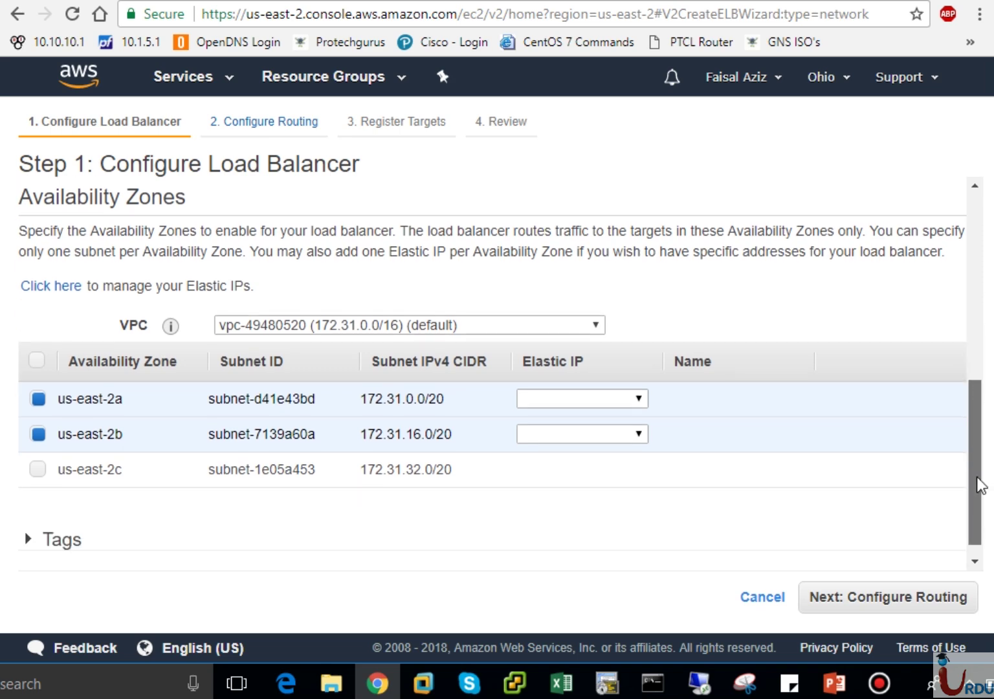
left_click_drag(977, 476, 977, 494)
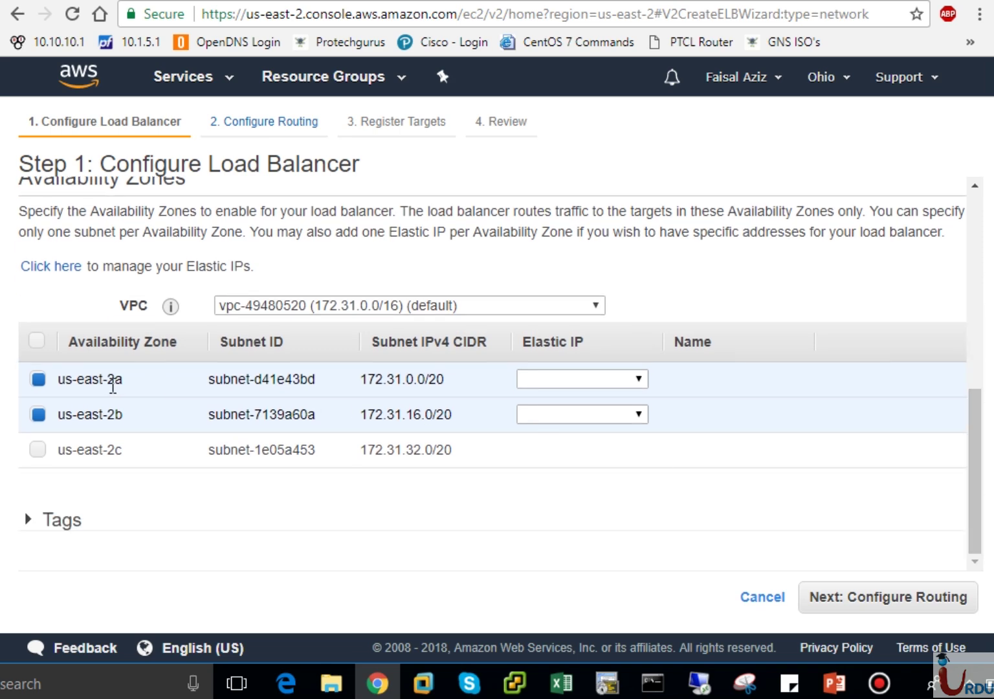
left_click(877, 605)
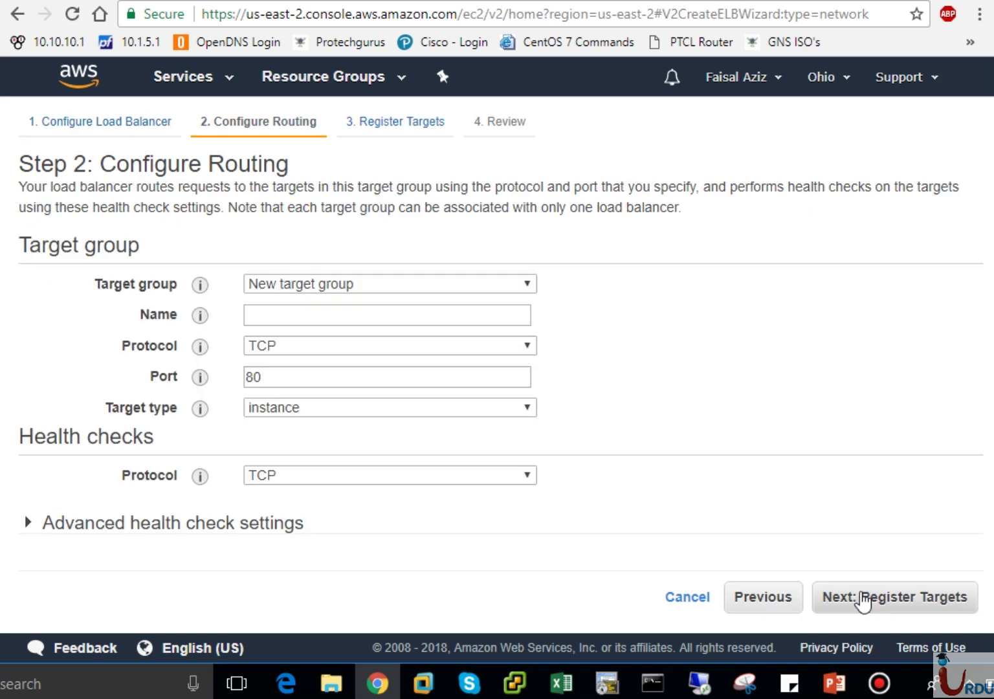
Name the new target group UITATArgetgroup, keeping protocol TCP, port 80 and target type instance.
left_click(422, 289)
left_click(421, 284)
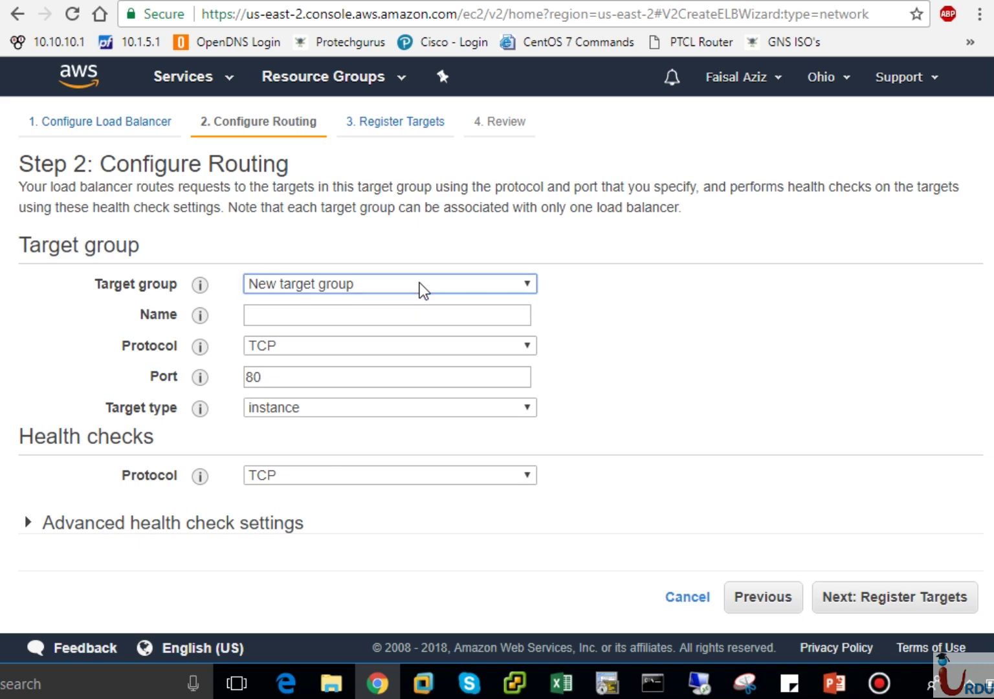
left_click(413, 316)
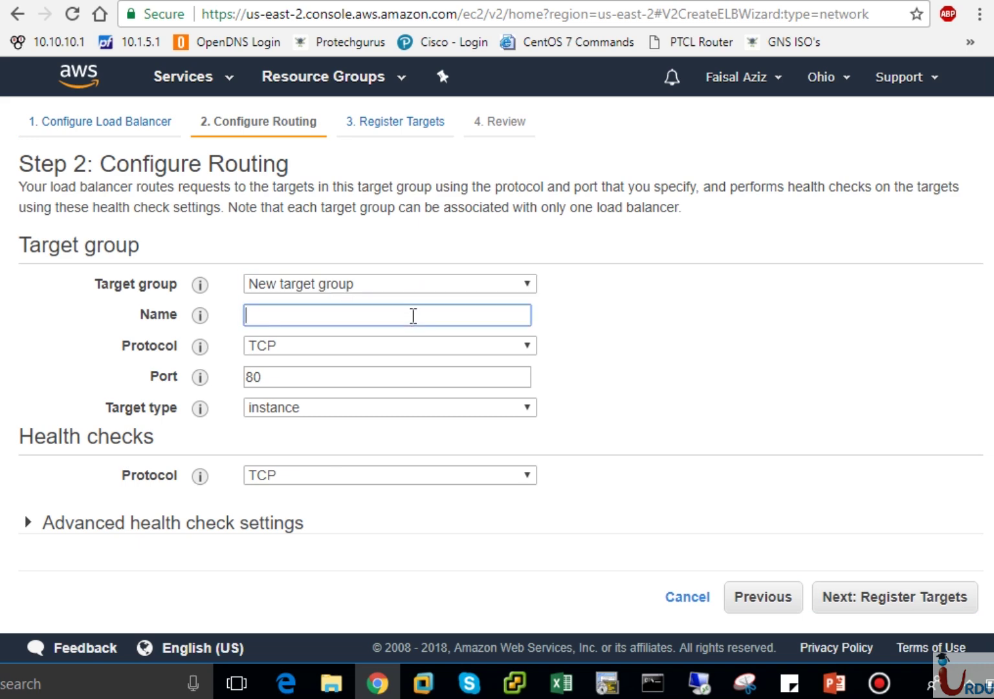
type("UITATArgetgroup")
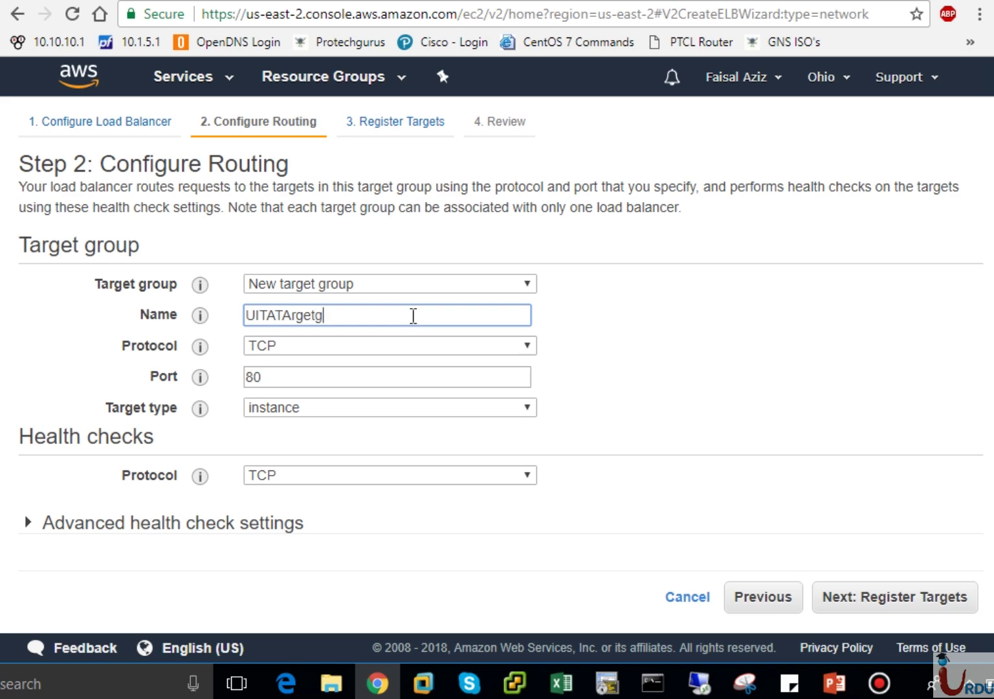
left_click(374, 349)
left_click(374, 348)
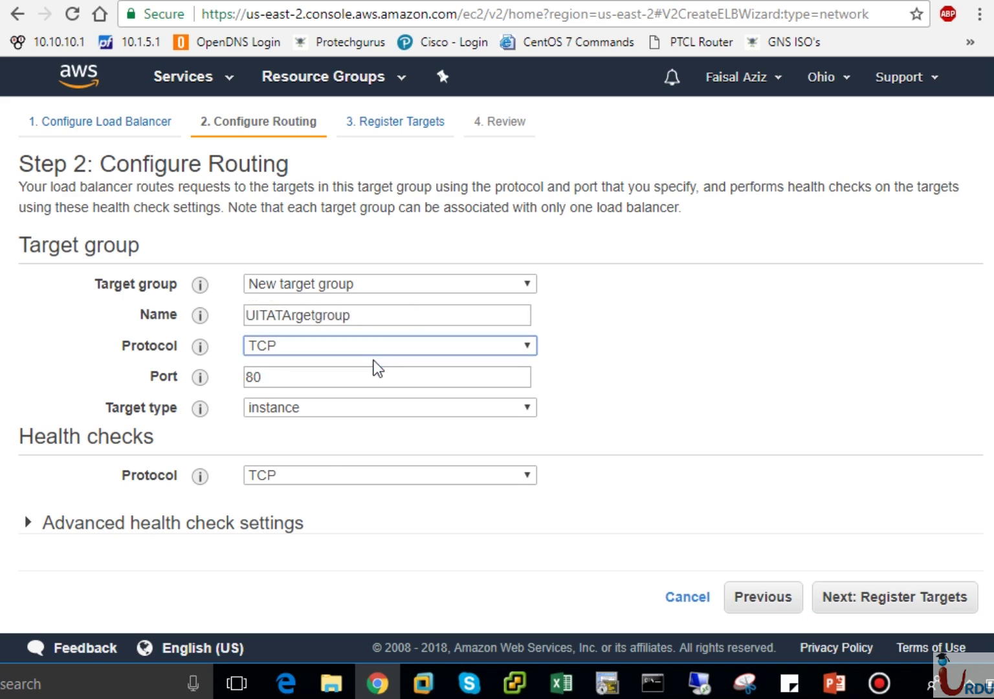
left_click(375, 372)
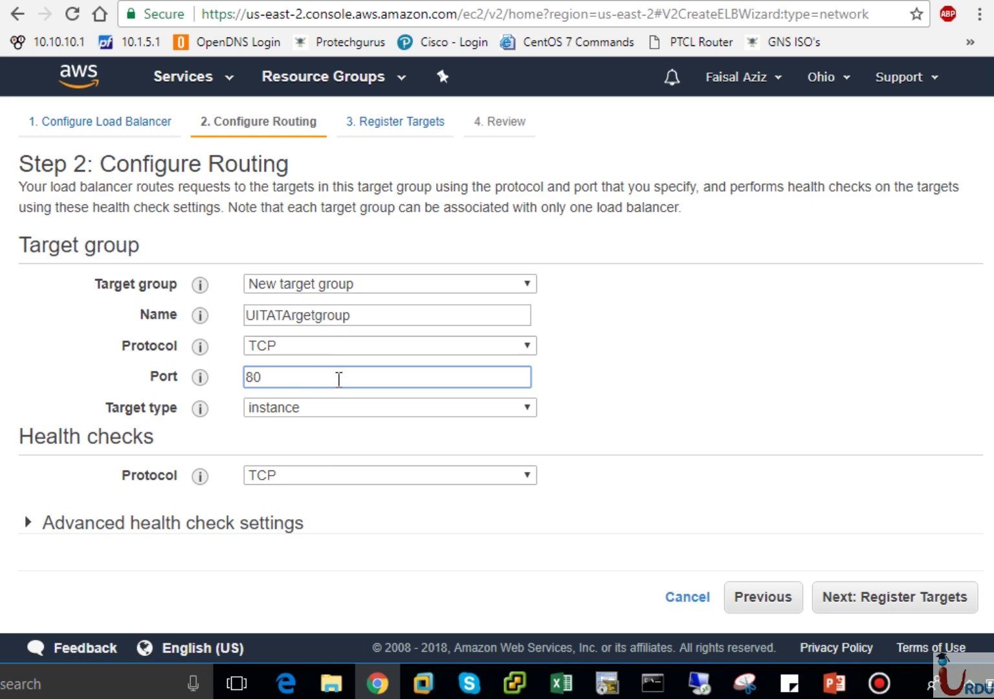
left_click(348, 412)
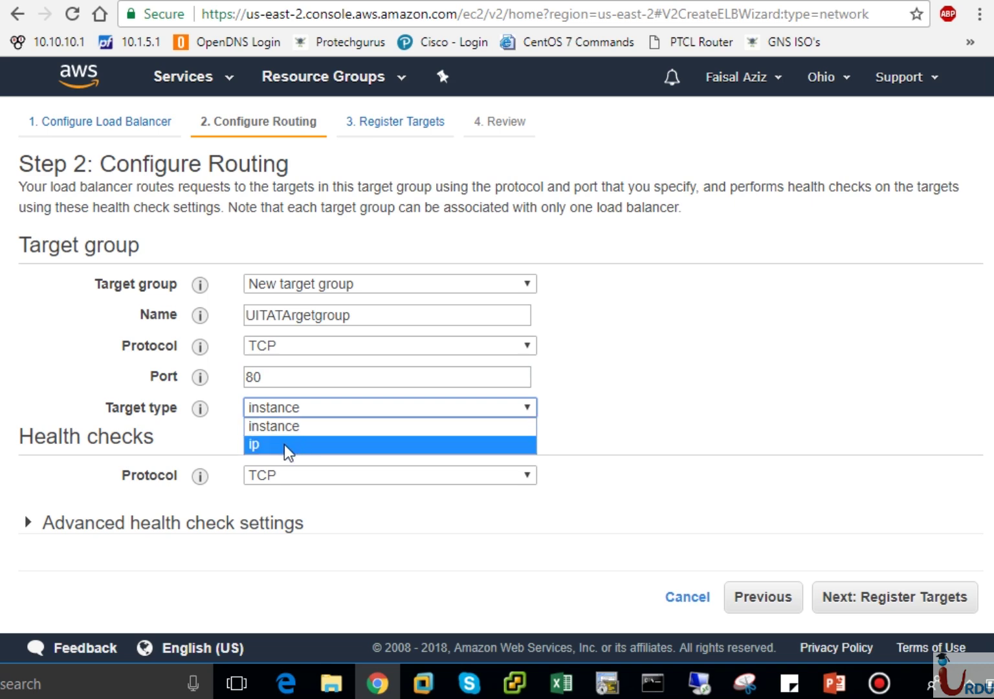
left_click(317, 409)
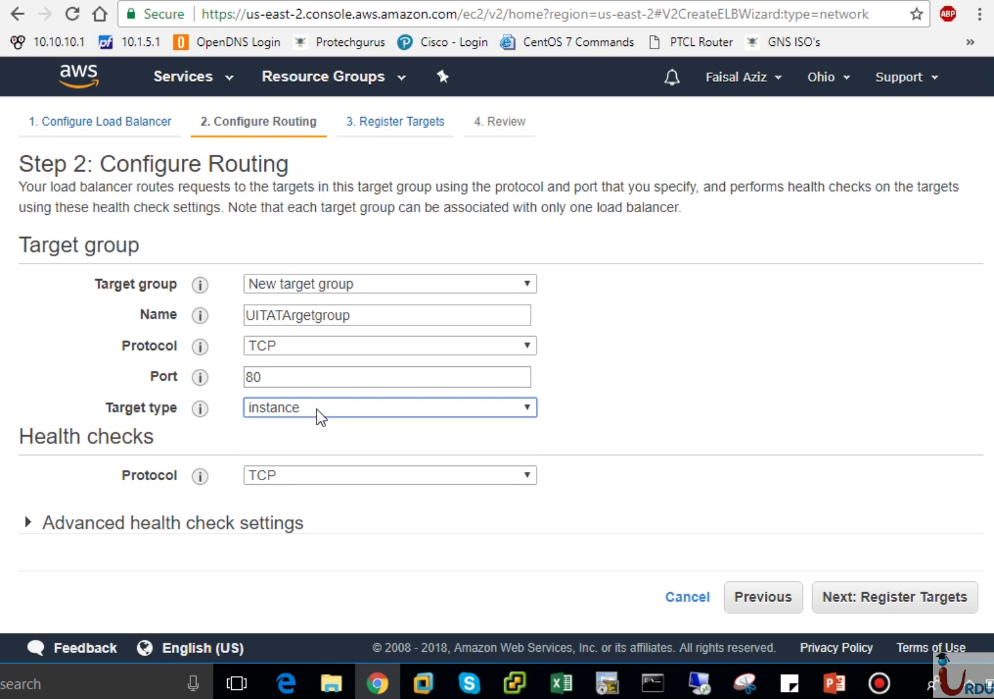
Set the target group's health check protocol to HTTP and its path to /index/index.html.
left_click(479, 490)
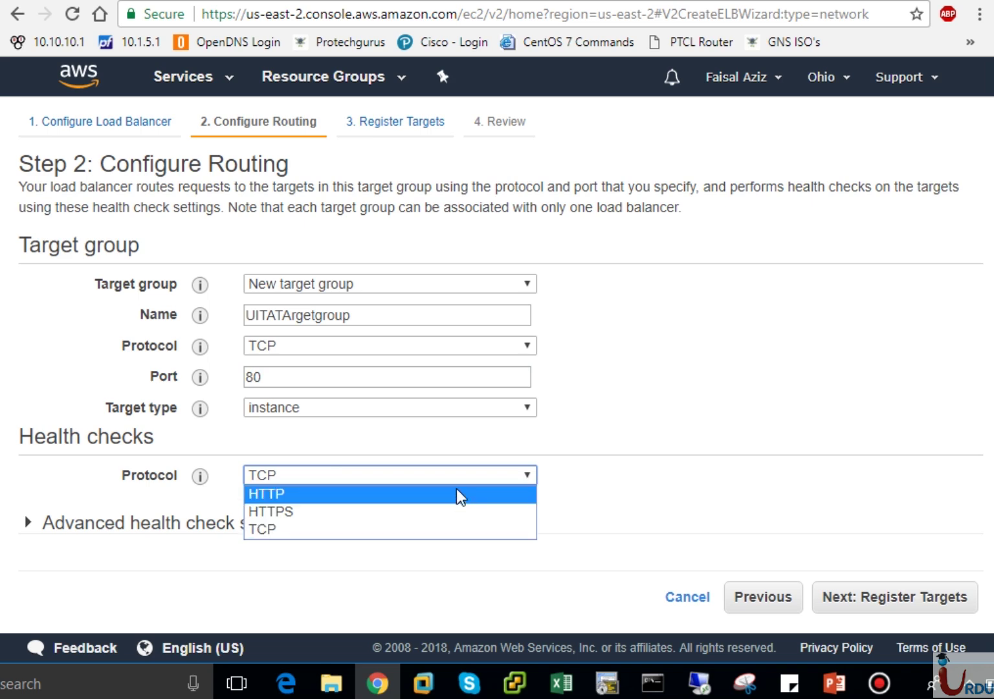
left_click(457, 494)
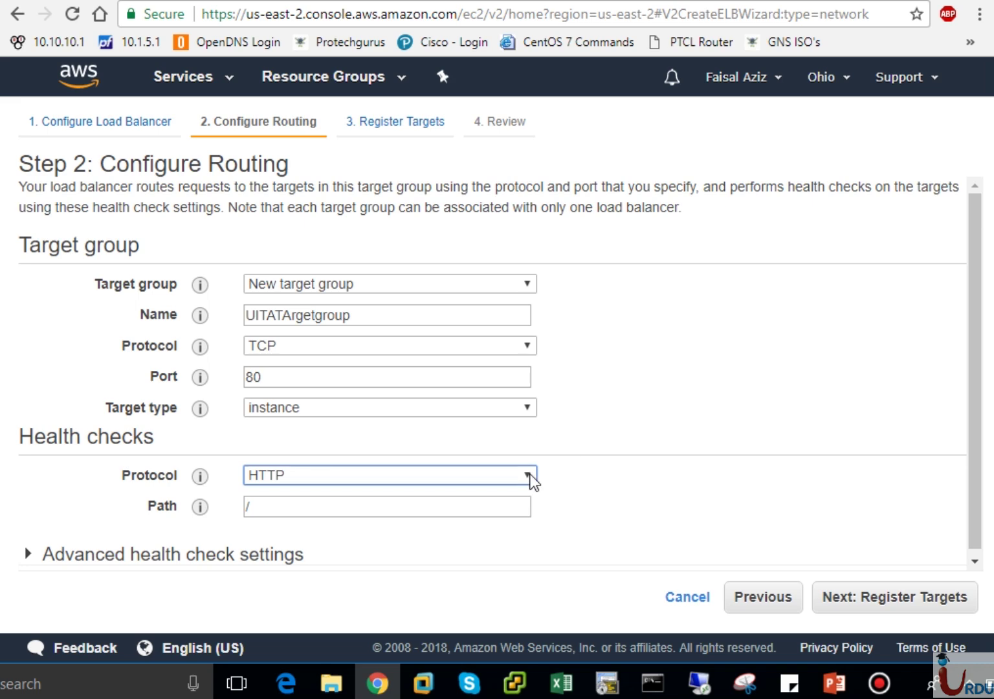
left_click(374, 511)
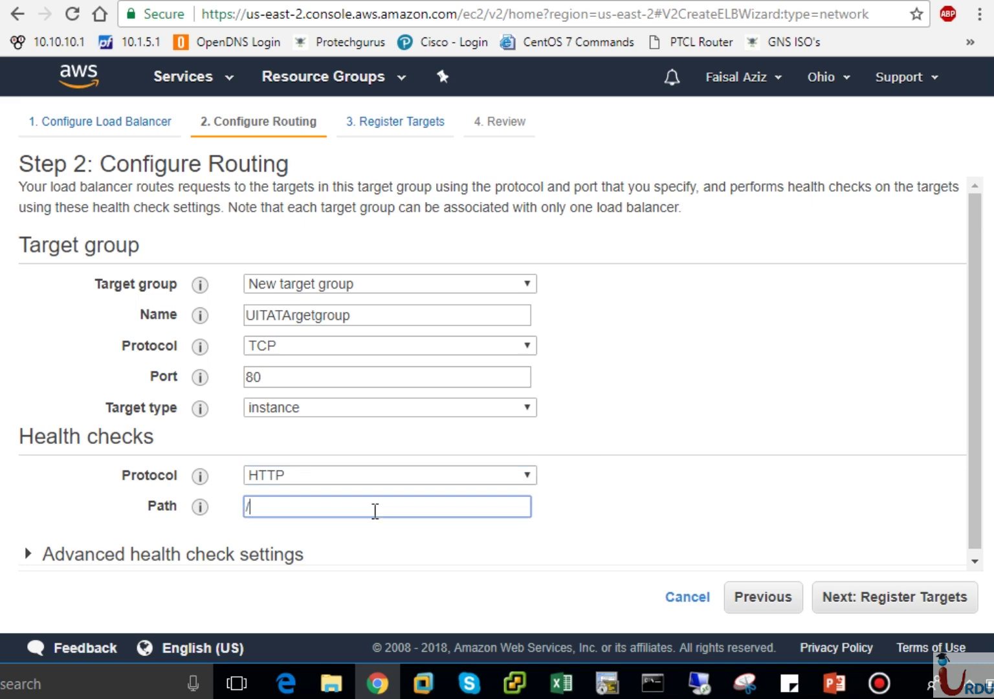
type("index/index.html")
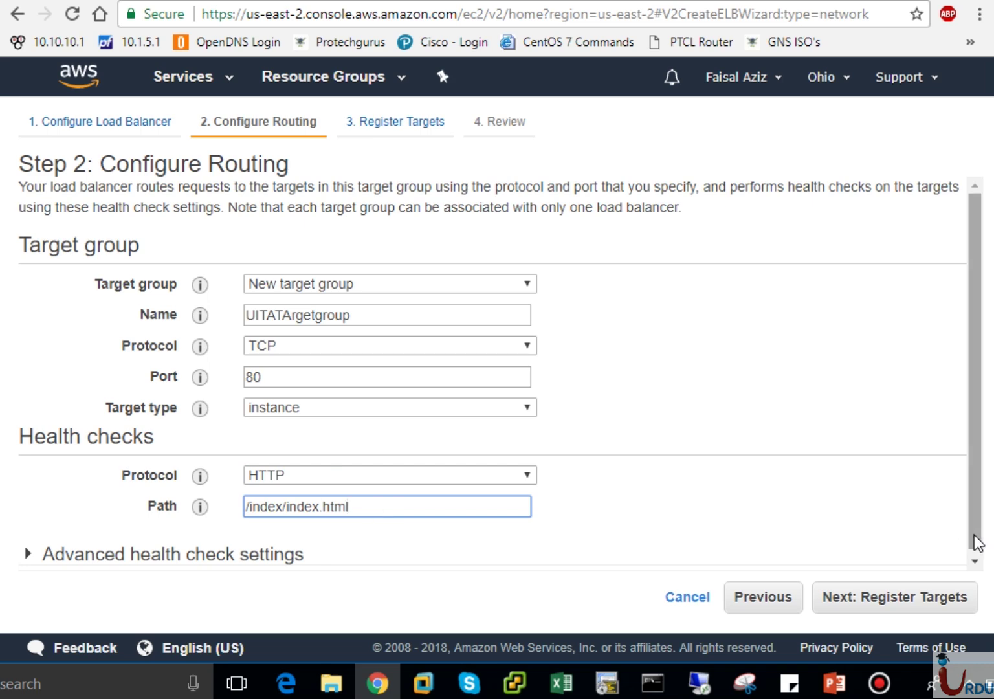
Expand the advanced health check settings and override the health check port with 80.
left_click(975, 561)
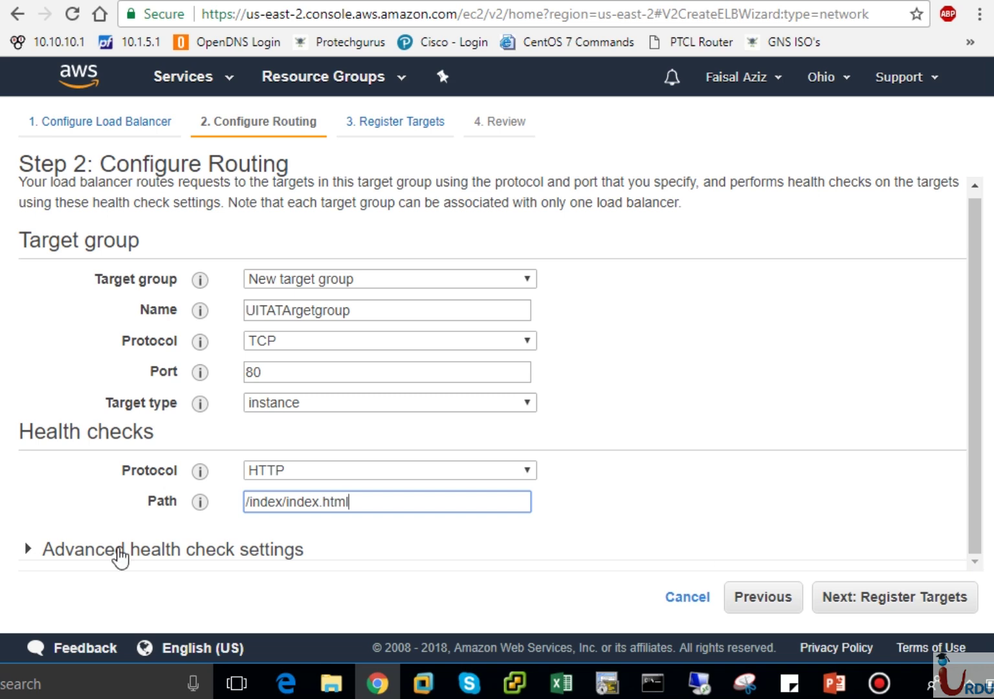
left_click(29, 550)
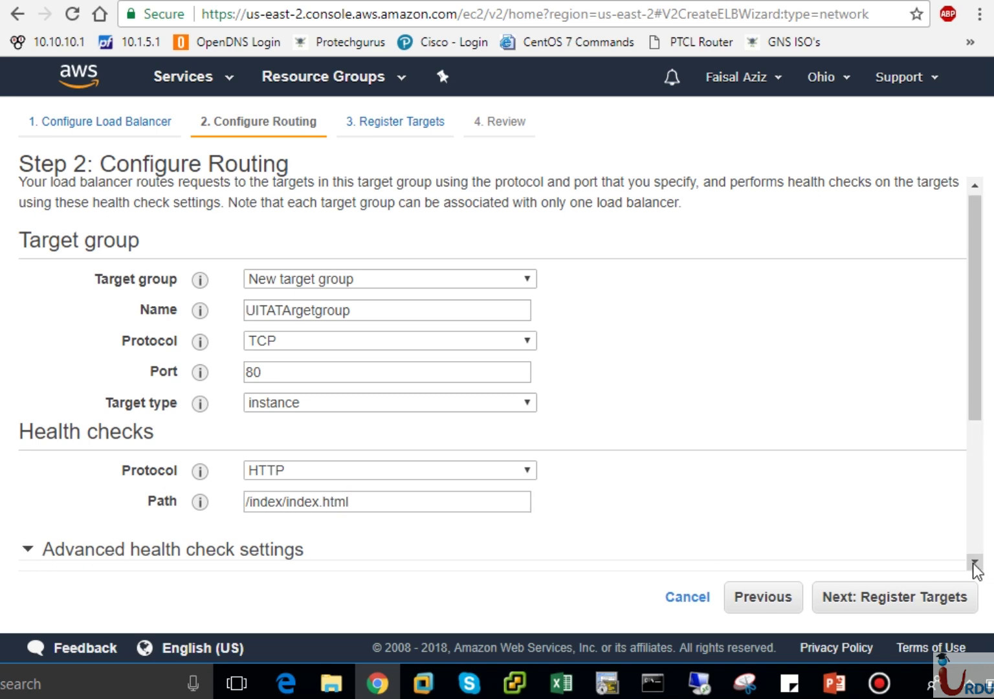
scroll(975, 561, "down", 5)
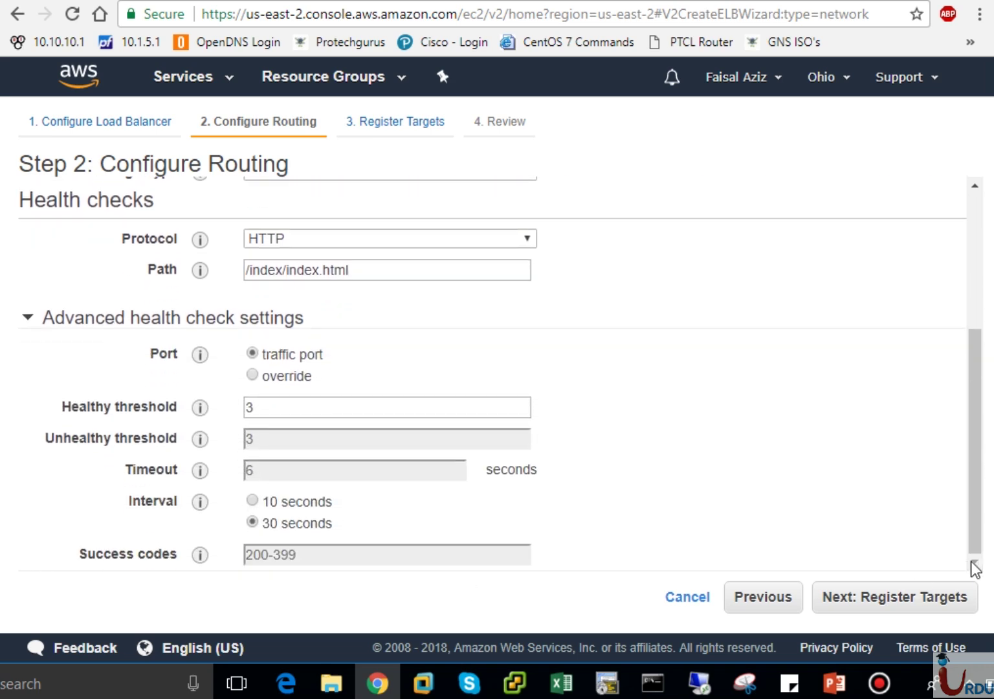
left_click(287, 377)
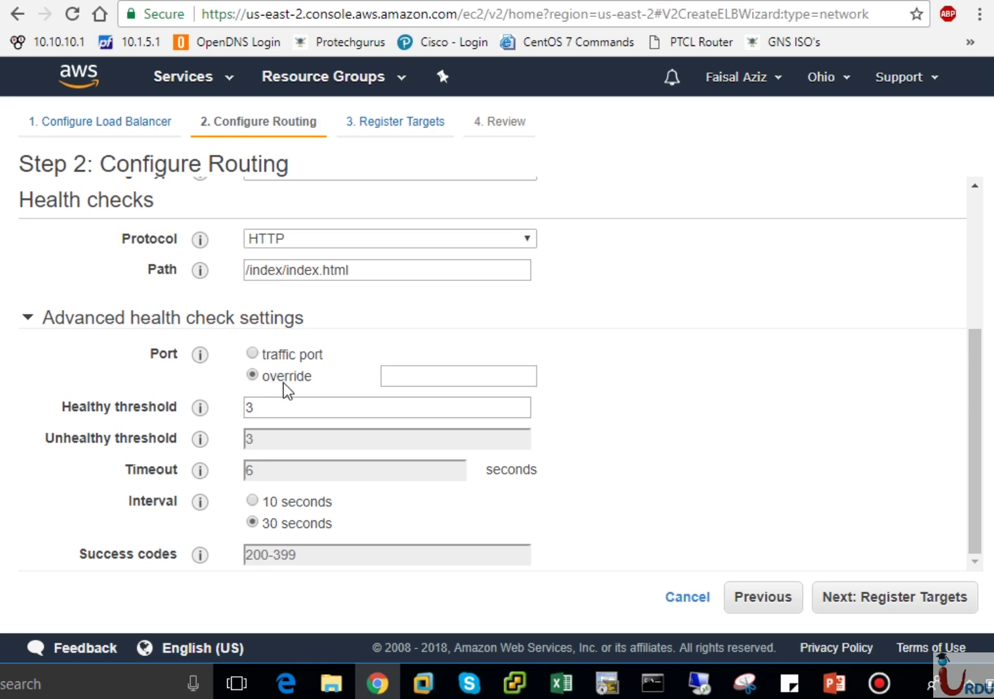
left_click(416, 381)
type("80")
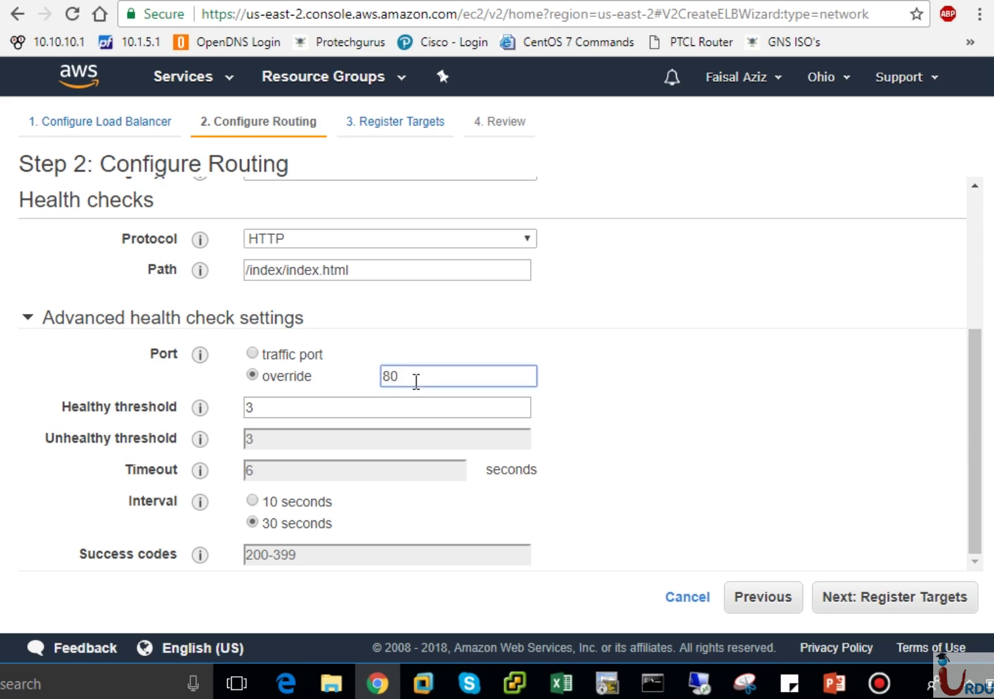
Set the healthy threshold to 1 and the interval to 10 seconds, and try to continue to target registration.
left_click(278, 416)
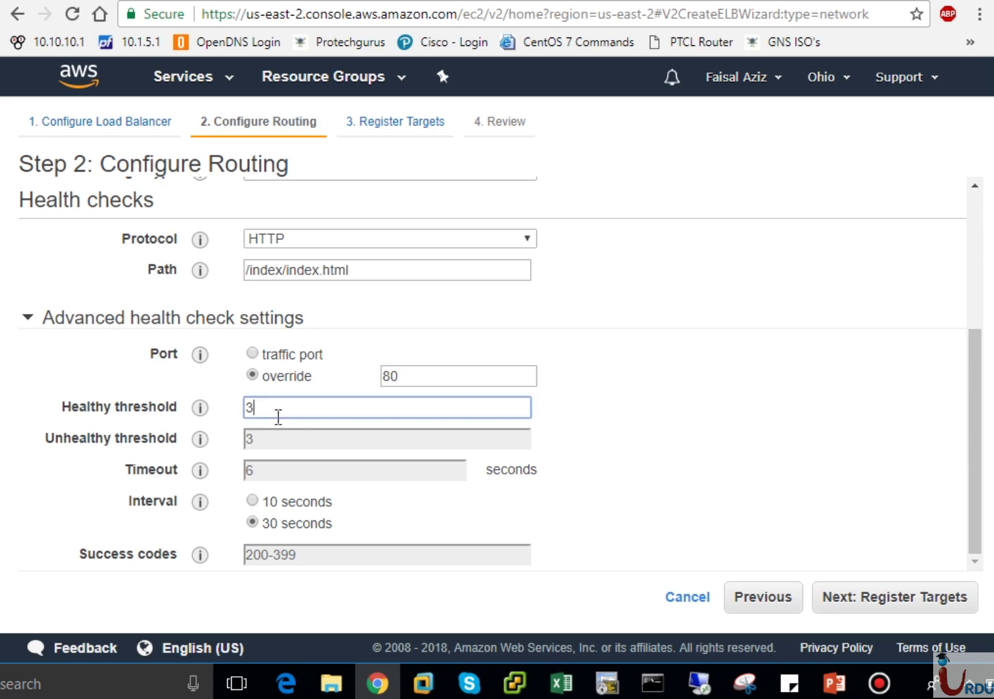
left_click_drag(279, 416, 124, 419)
type("1")
left_click(253, 500)
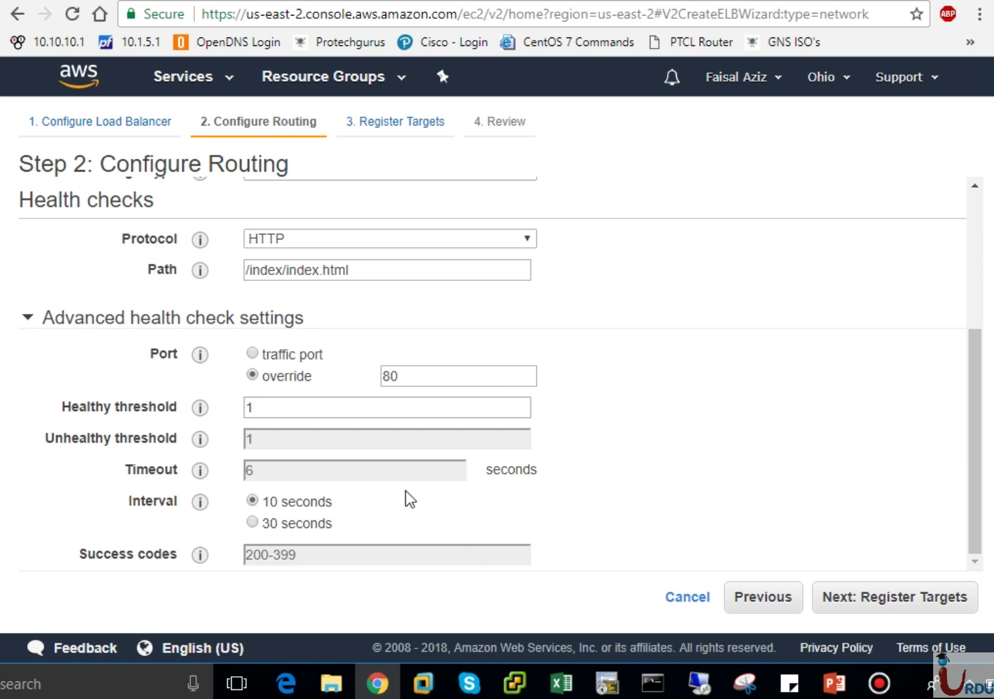
left_click(881, 612)
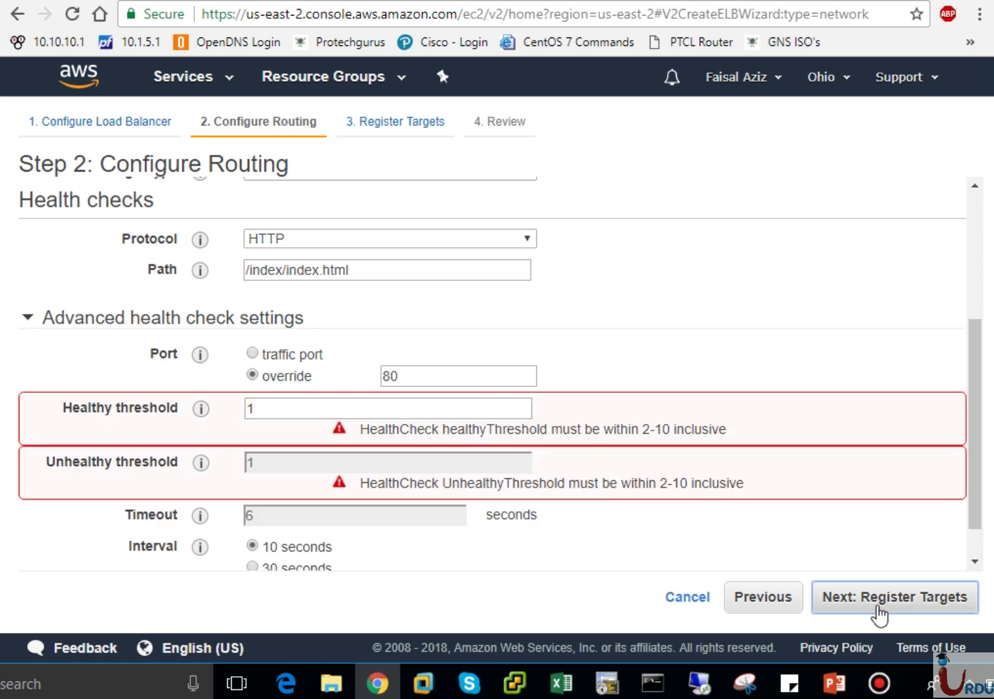
Set the healthy threshold to 2 and continue to target registration.
left_click(321, 410)
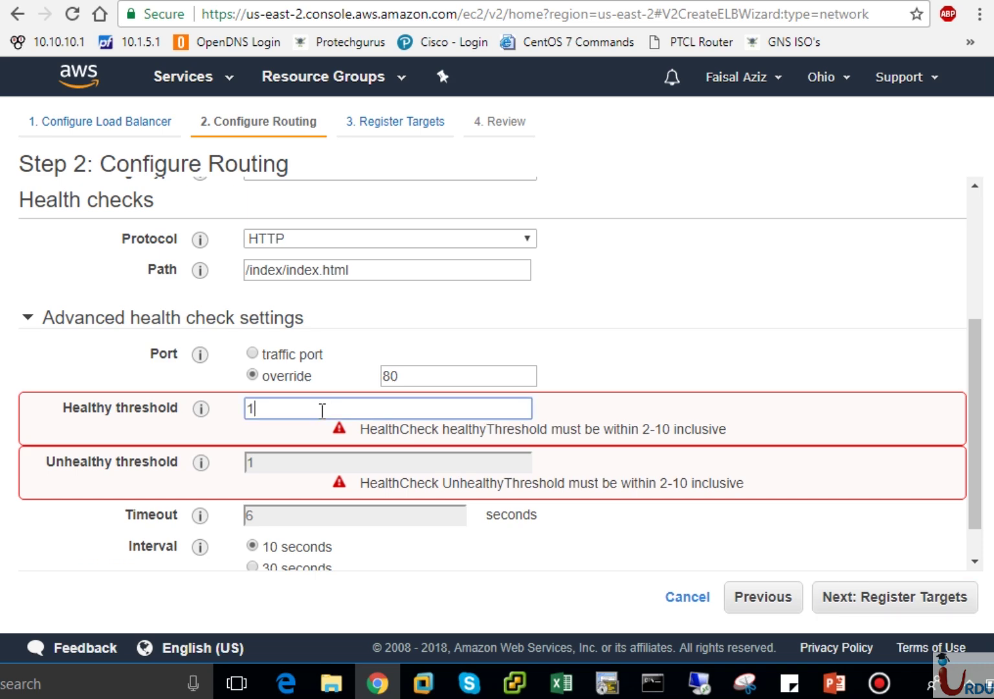
key("BackSpace")
type("2")
left_click(680, 360)
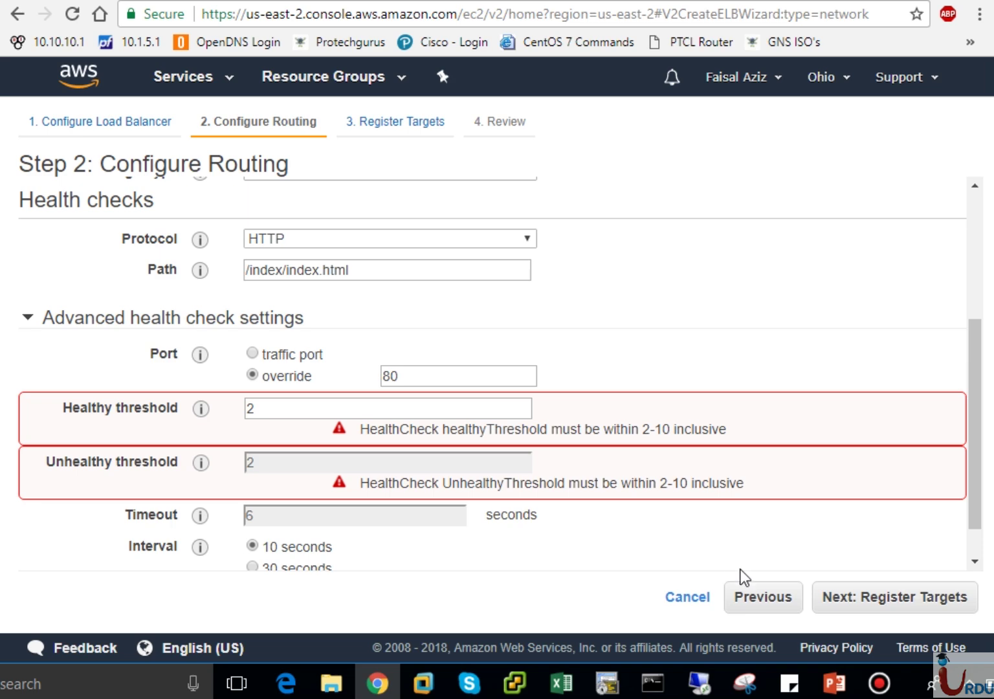
left_click(879, 603)
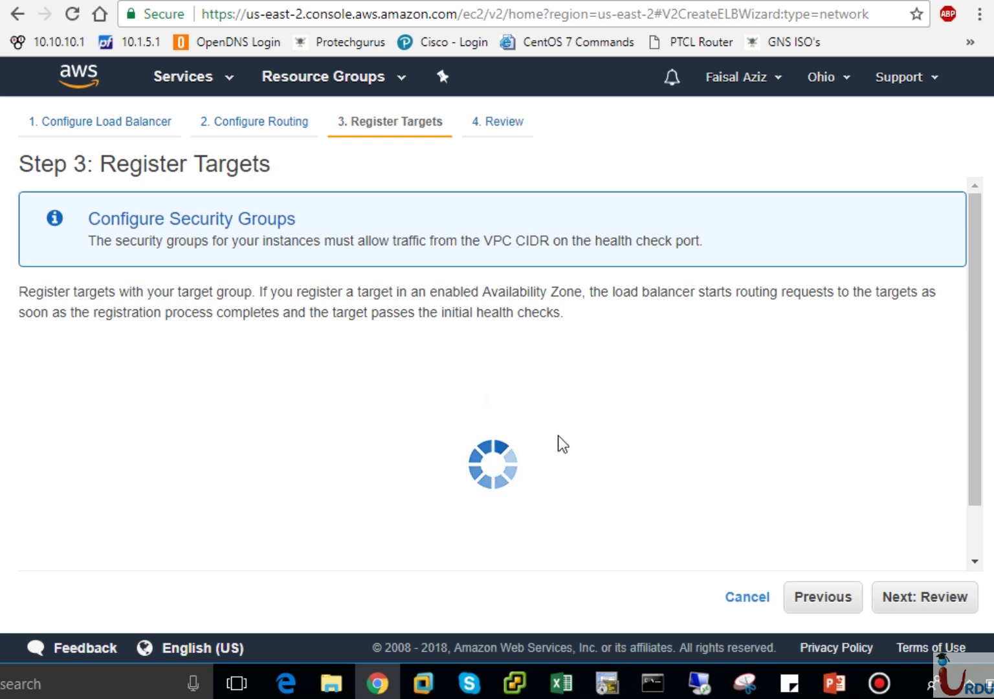
scroll(978, 536, "down", 2)
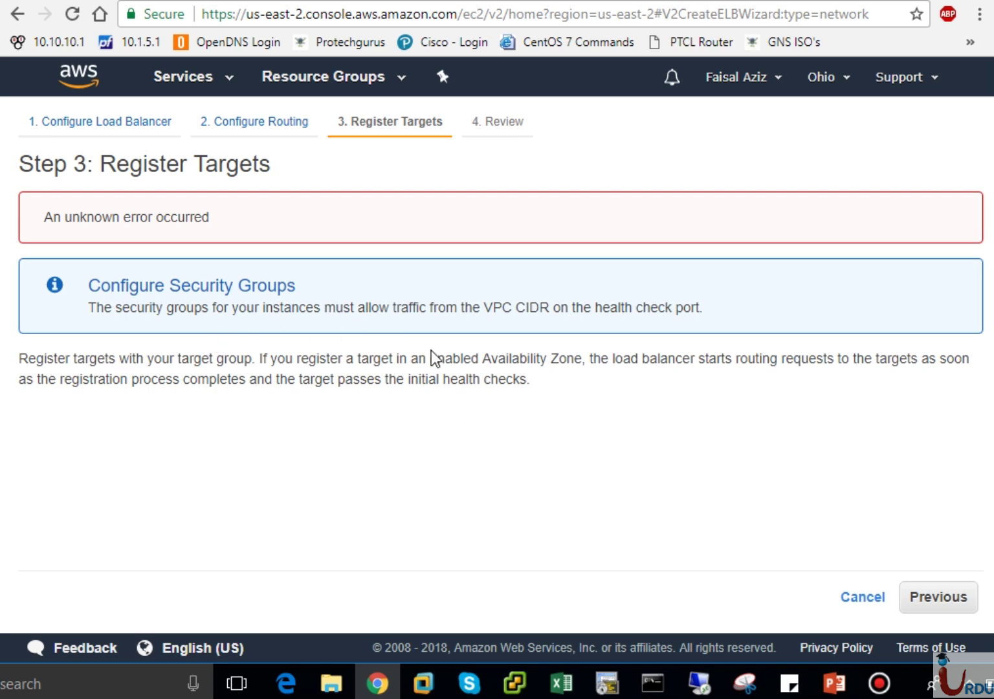
Leave target registration and reload the load balancer wizard page to restart it from the first step.
left_click(921, 603)
left_click(71, 14)
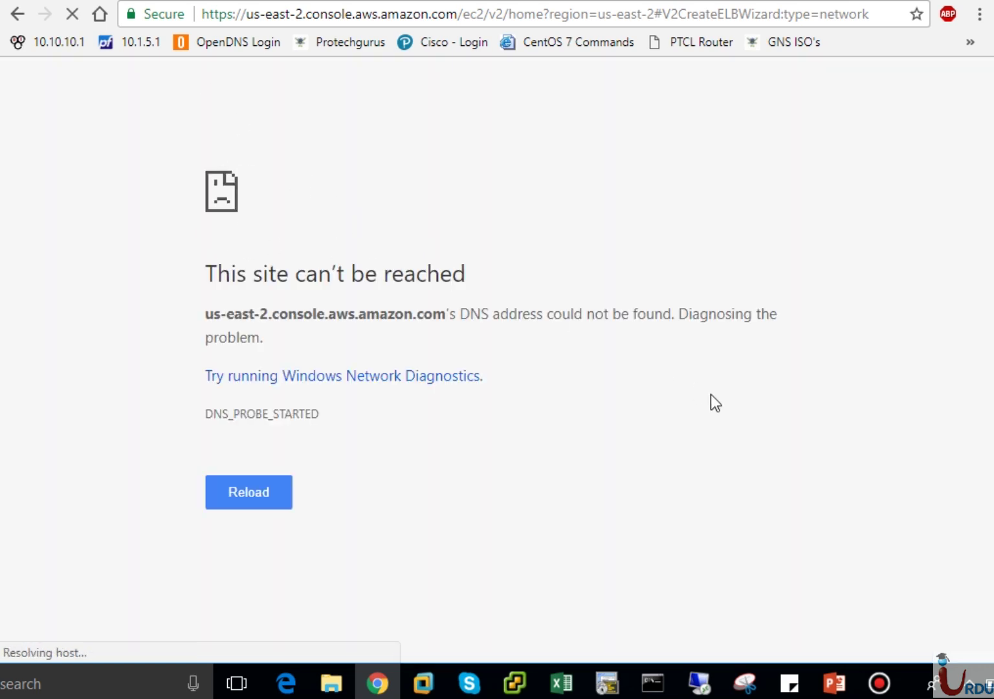
left_click(70, 17)
left_click(71, 17)
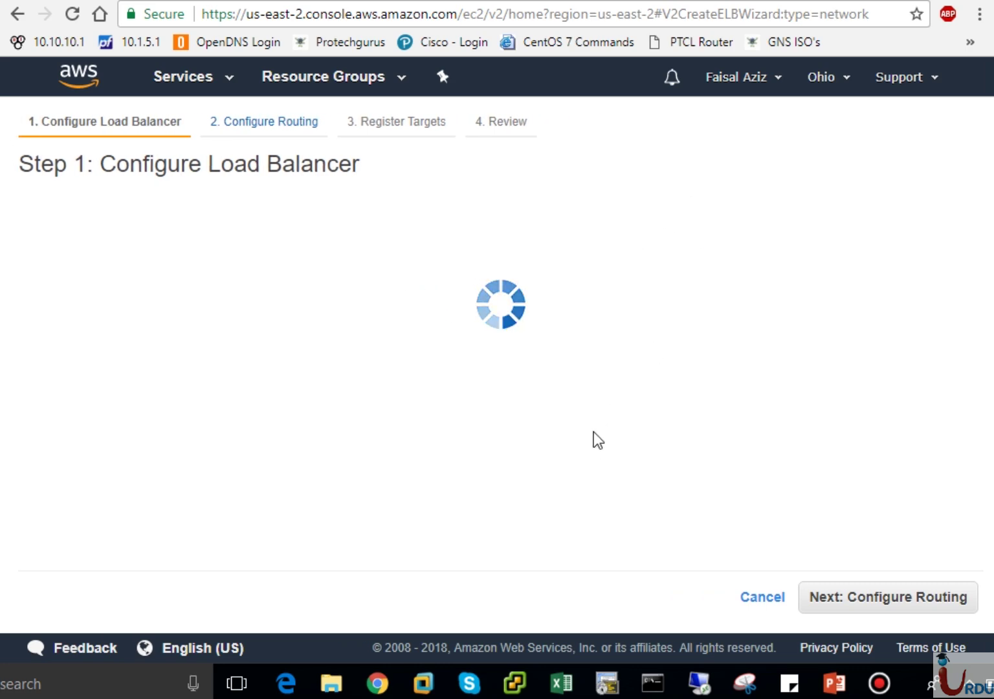
Check the internet connection in the Command Prompt window running the continuous ping to 8.8.8.8.
left_click(647, 685)
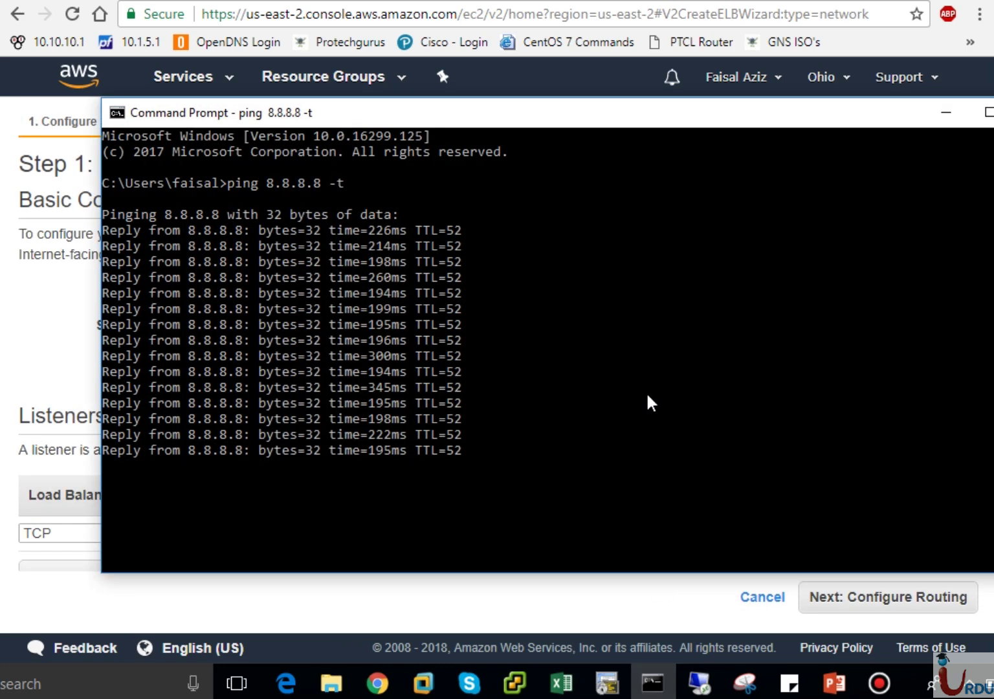
left_click(951, 110)
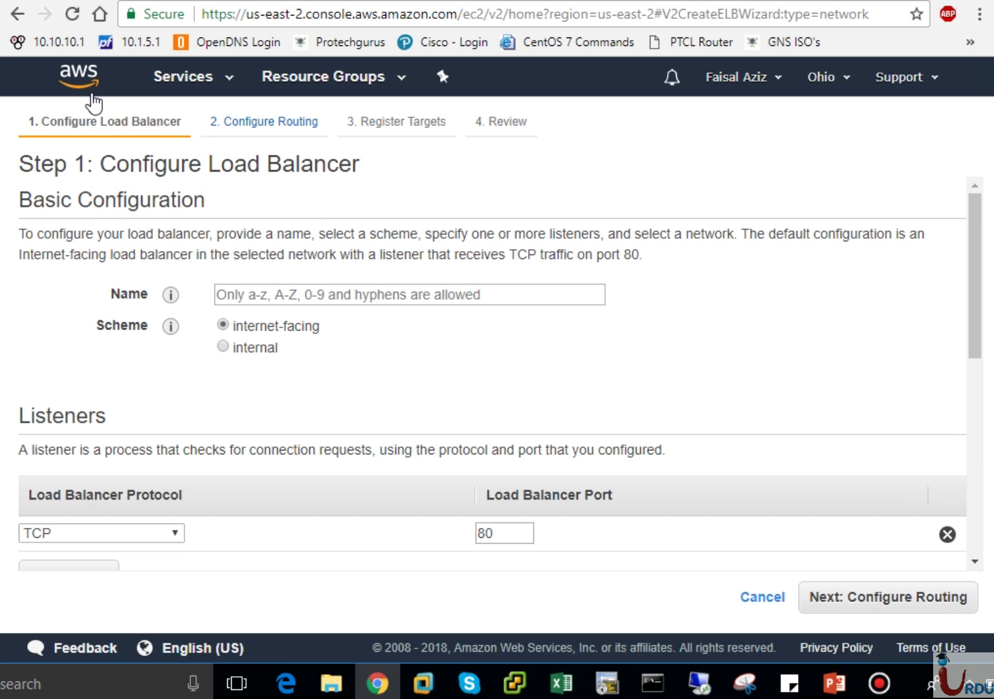
Name the load balancer UITALB, keeping the internet-facing scheme.
left_click(357, 301)
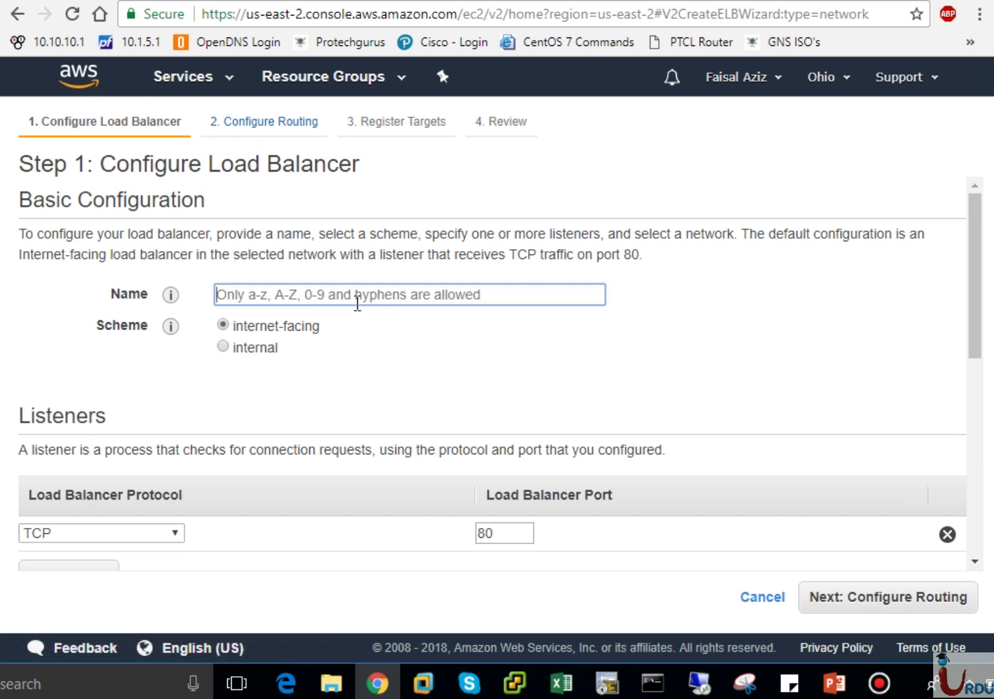
type("UITA")
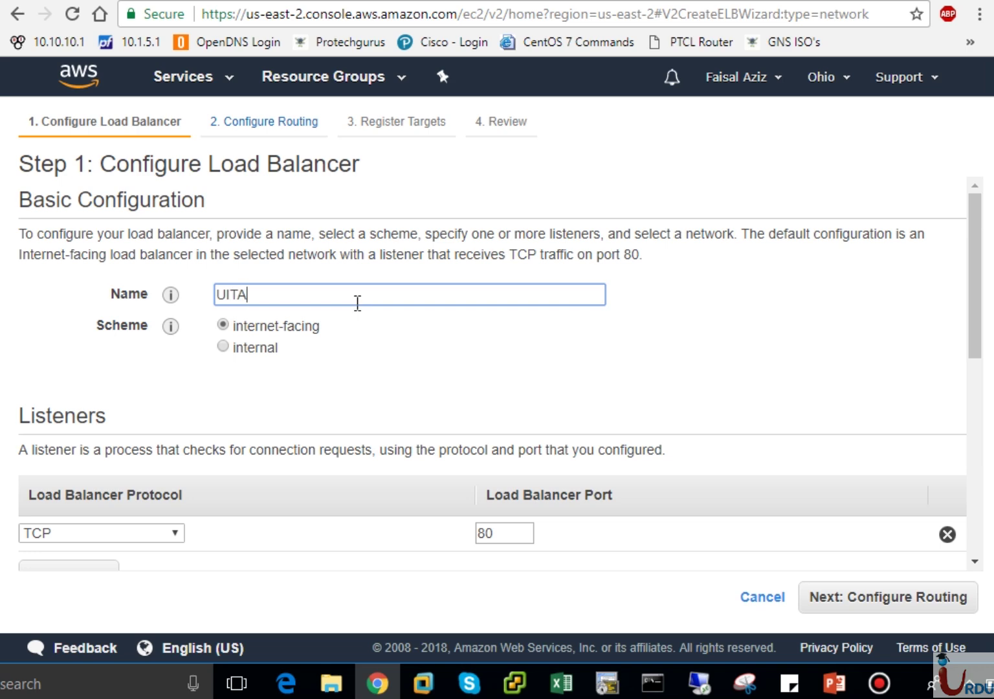
type("LB")
Enable the us-east-2a and us-east-2b availability zones and continue to the routing configuration.
left_click(972, 464)
left_click_drag(972, 463, 976, 492)
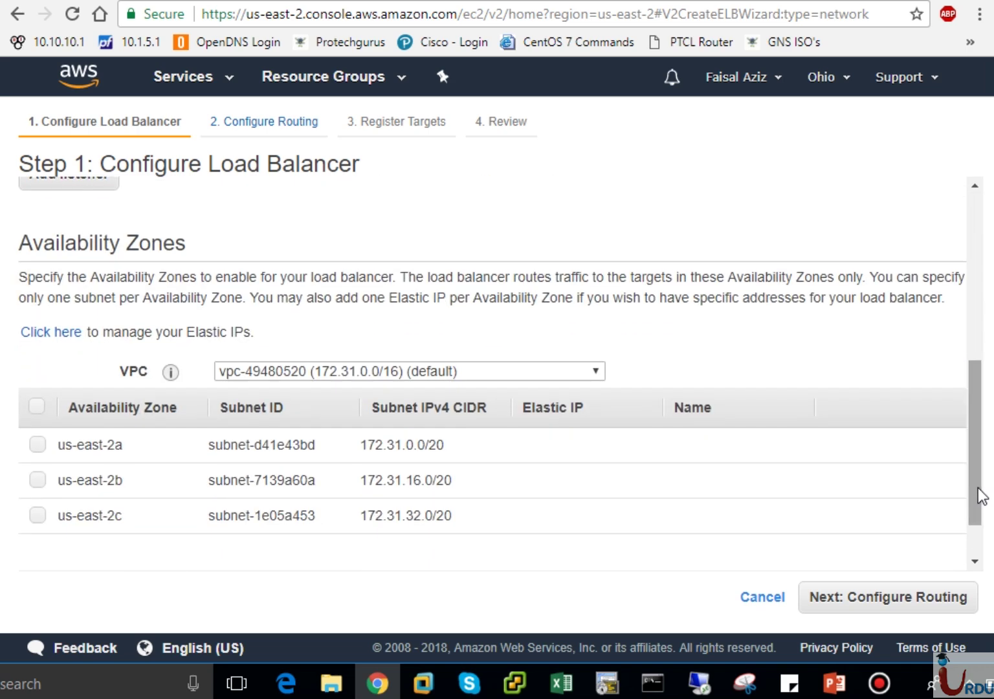
left_click(37, 444)
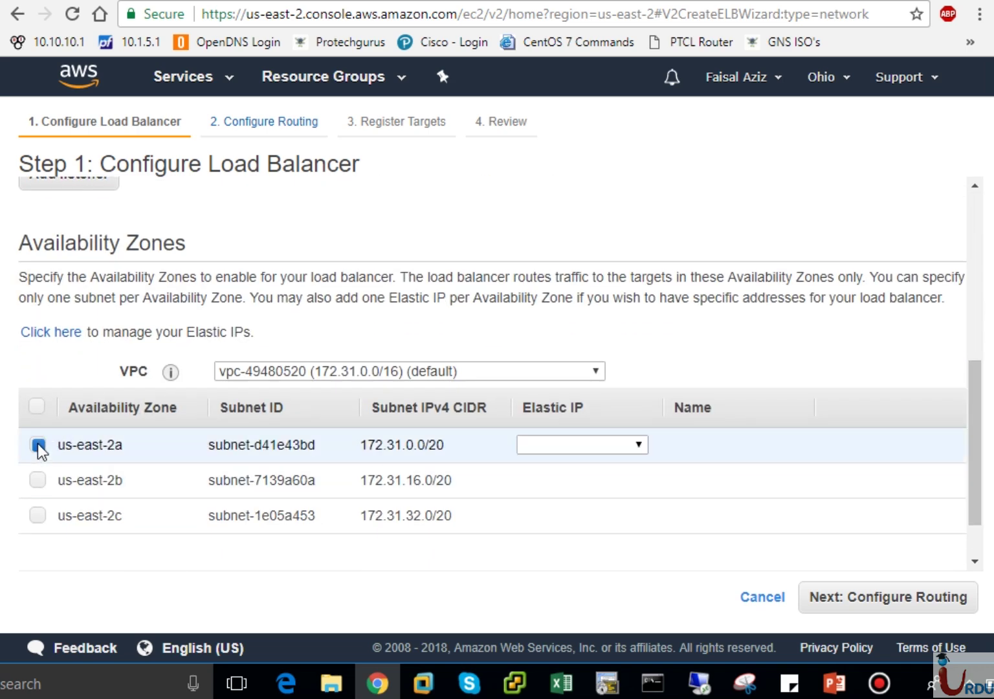
left_click(37, 480)
left_click(903, 602)
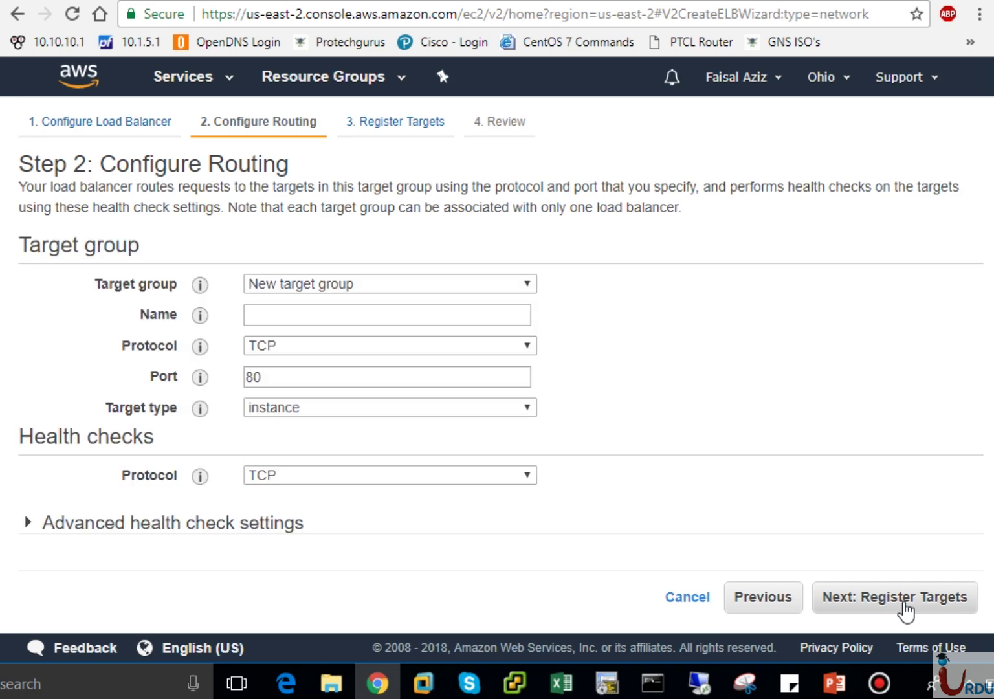
Name the new target group UITA TArget group and set its health check to HTTP with path /index/index.html.
left_click(294, 315)
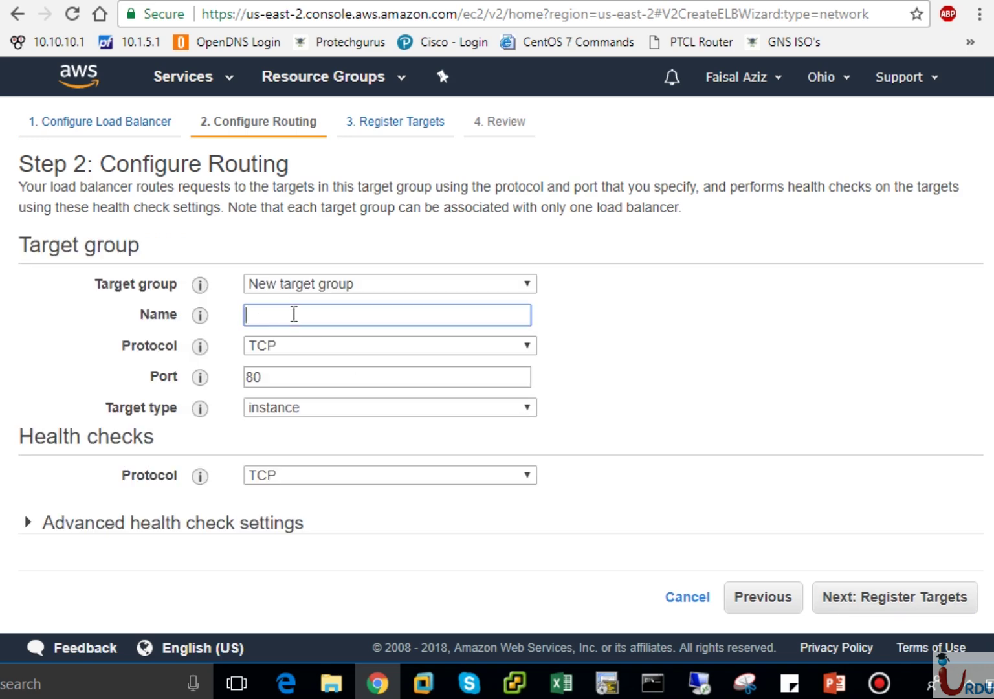
type("UITA TArget group")
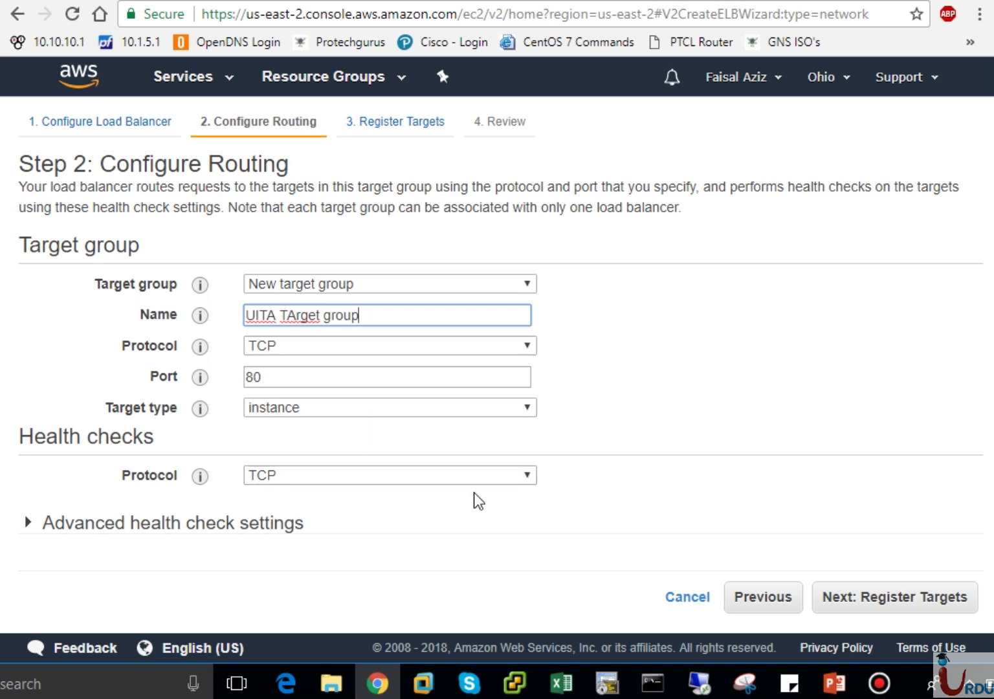
left_click(491, 479)
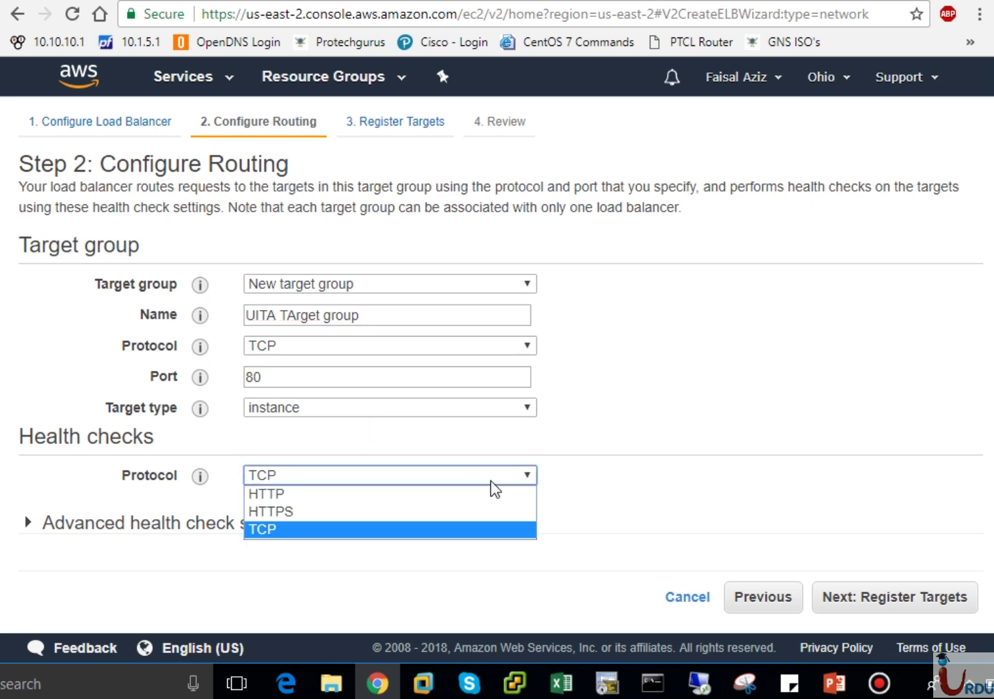
left_click(350, 495)
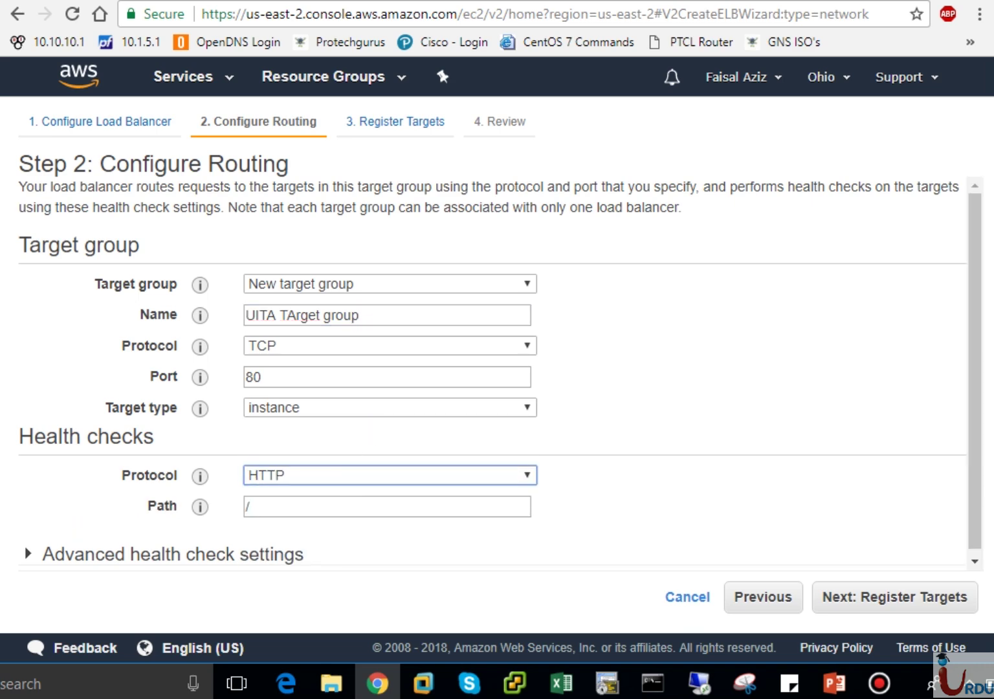
left_click(426, 511)
type("inde")
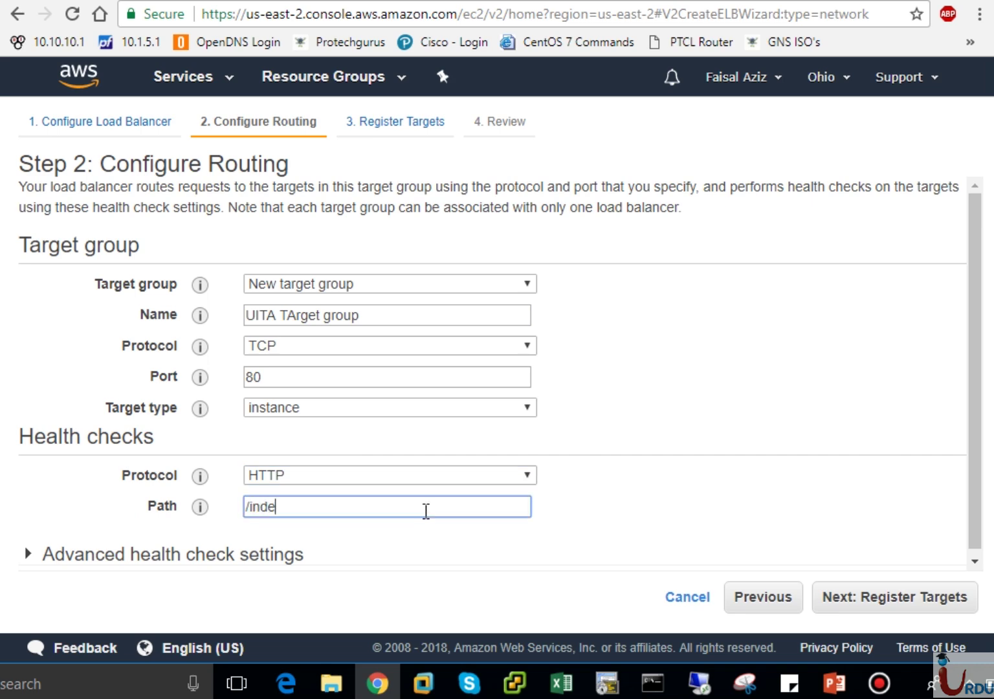
type("x/index.html")
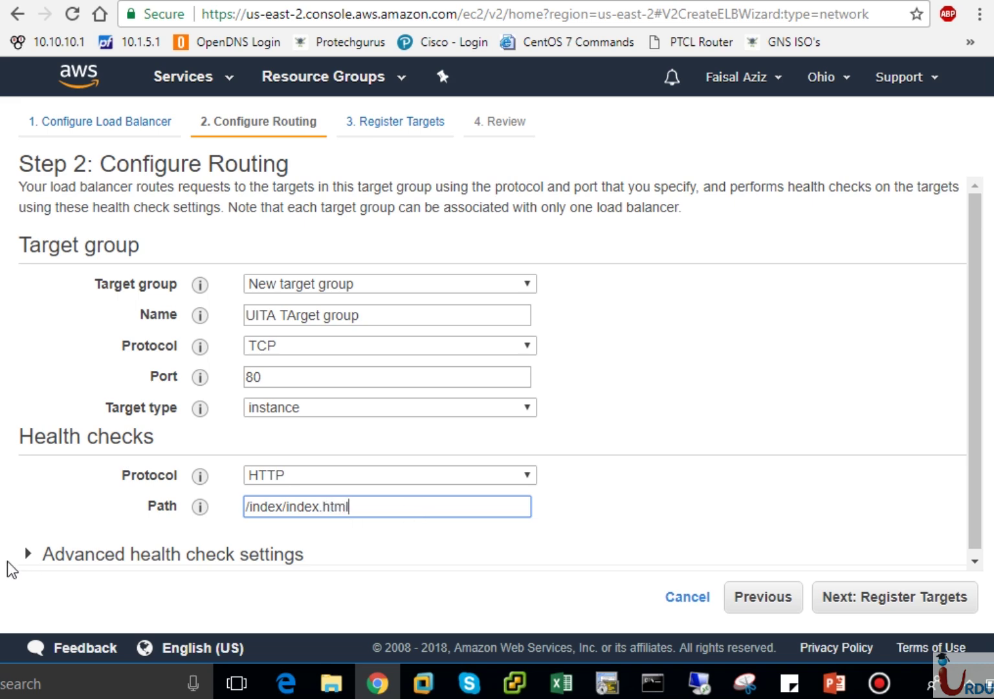
In the advanced health check settings, set healthy threshold 2 and interval 10 seconds, and try to continue to target registration.
left_click(27, 554)
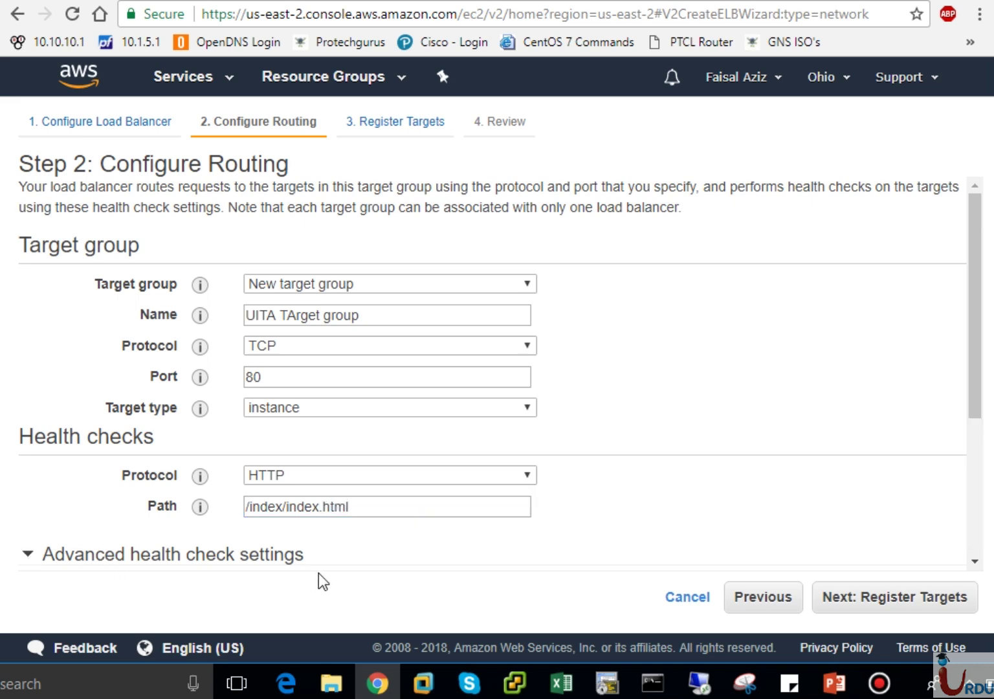
left_click(972, 549)
left_click(256, 407)
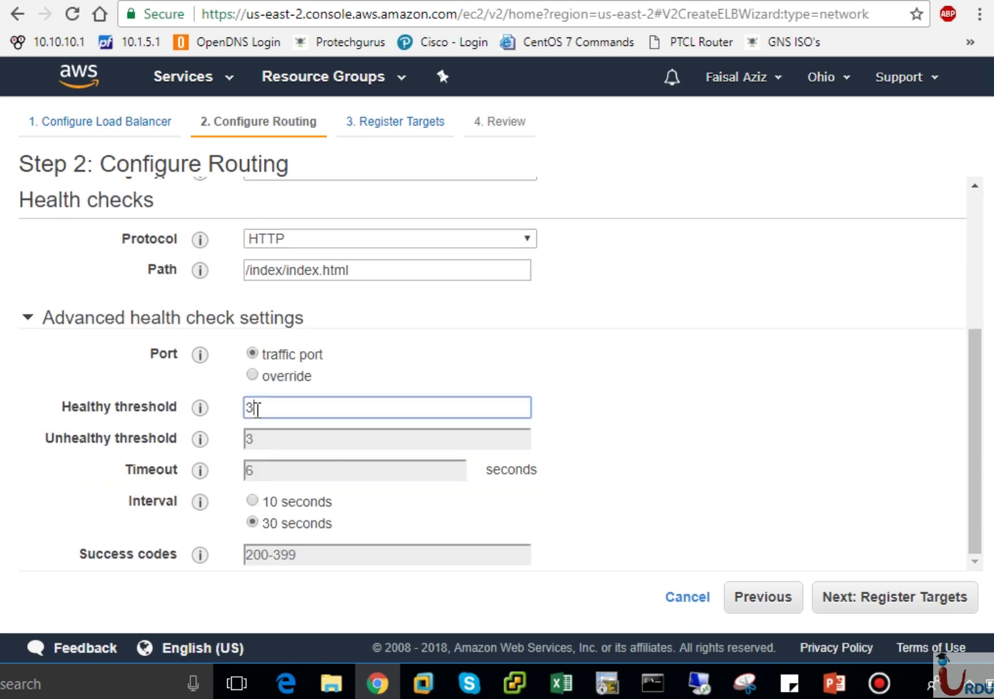
key("ctrl+a")
type("2")
left_click(312, 510)
double_click(312, 510)
left_click(252, 500)
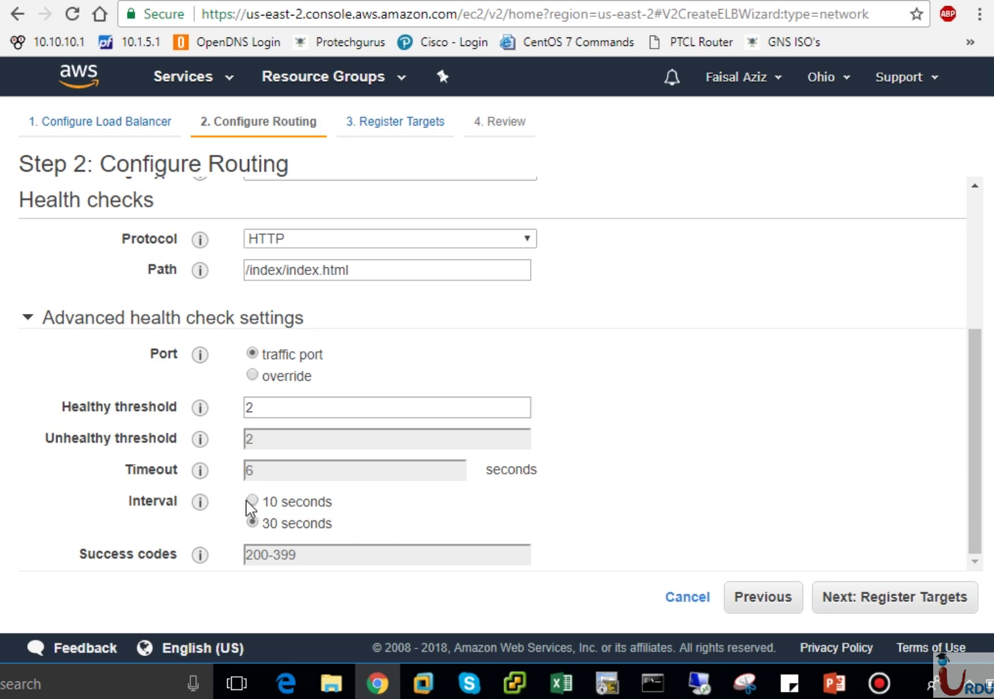
left_click(251, 500)
left_click(939, 602)
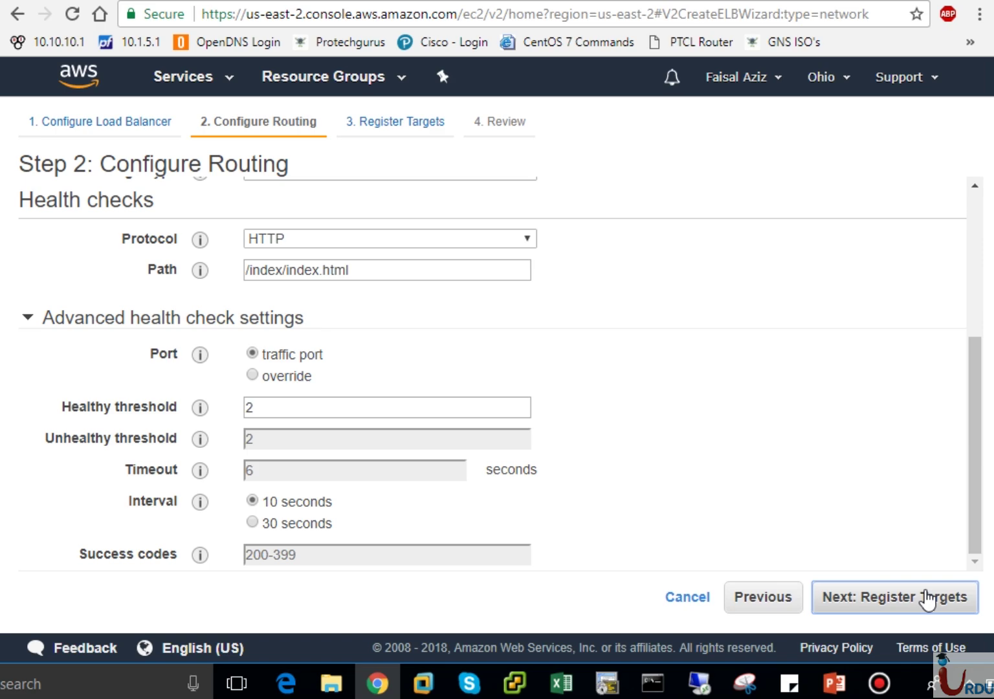
Look at the running ping to 8.8.8.8 in Command Prompt again to verify connectivity.
left_click(652, 683)
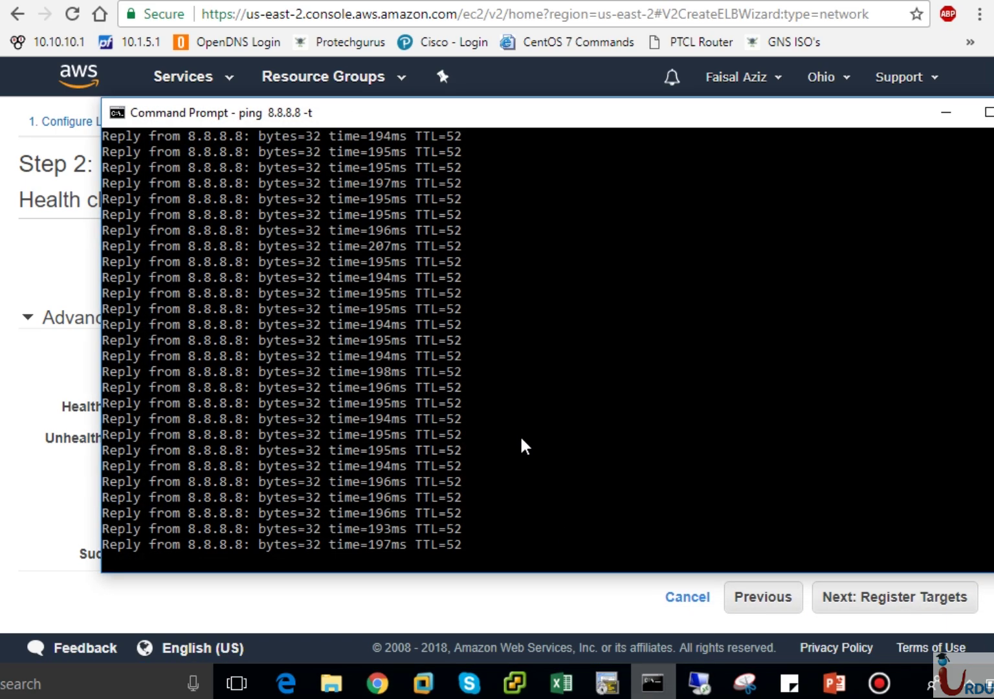
left_click(945, 112)
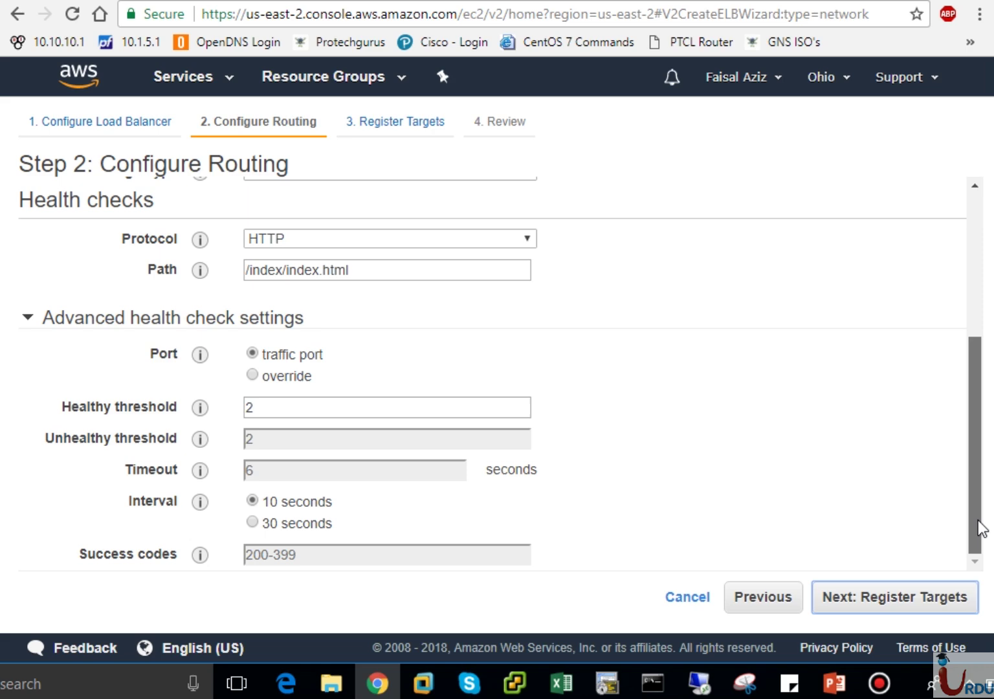
Rename the target group to UITATArgetgroup, without spaces, and continue to target registration.
left_click_drag(981, 527, 970, 353)
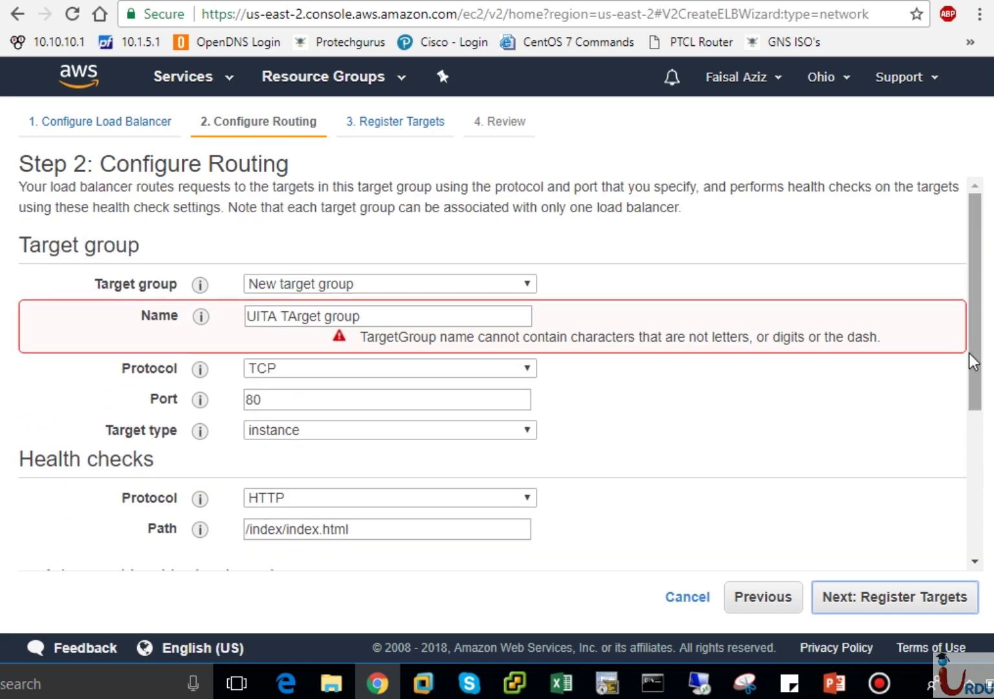
left_click(283, 320)
key("BackSpace")
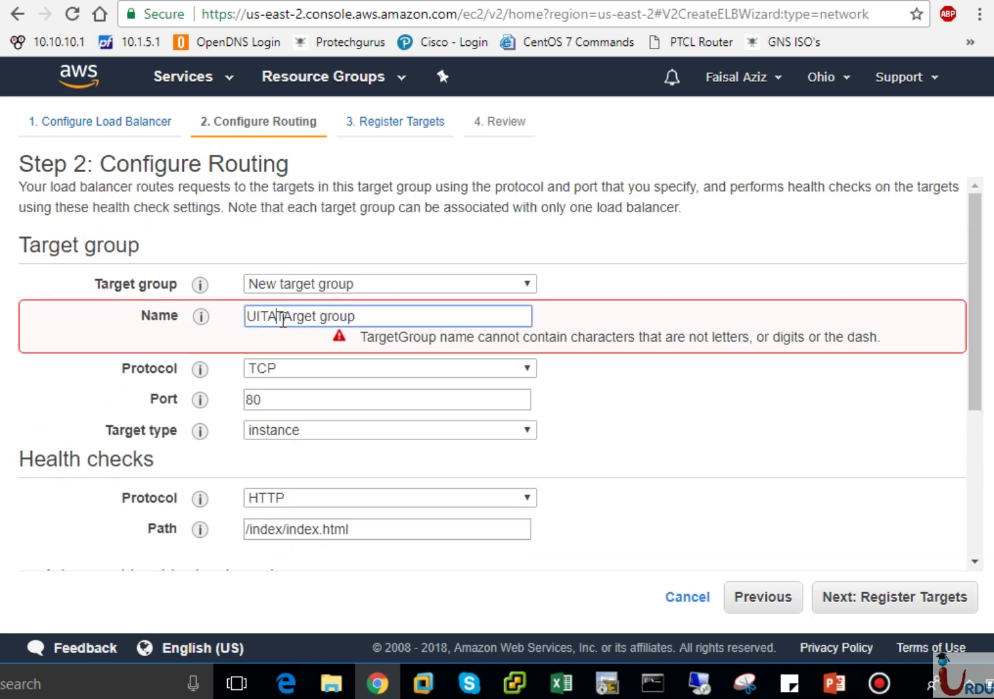
left_click(320, 320)
key("BackSpace")
left_click(972, 513)
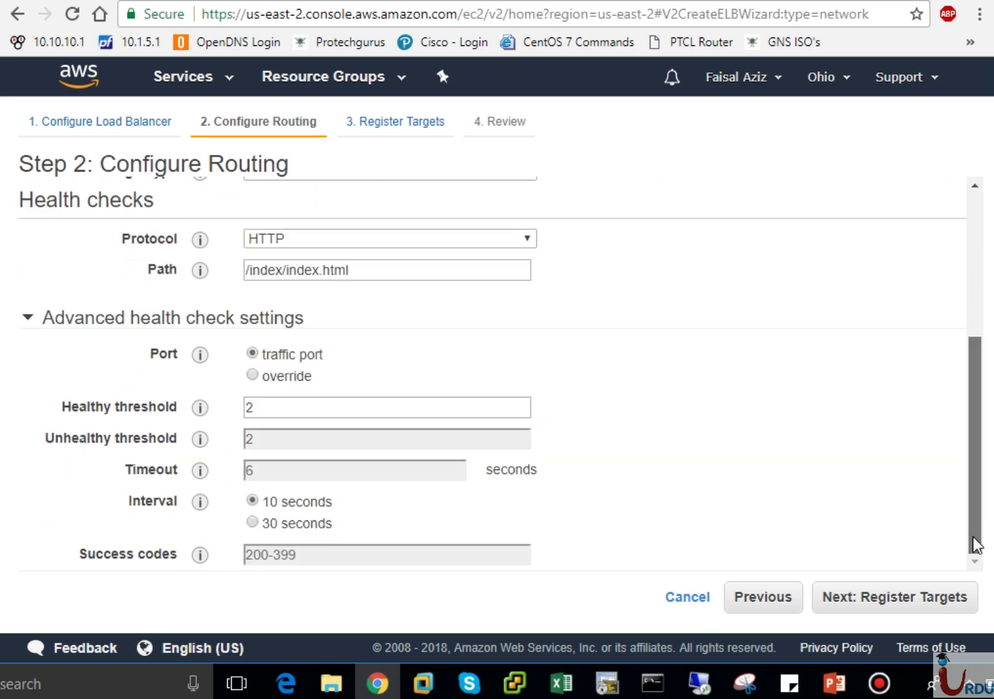
left_click(924, 597)
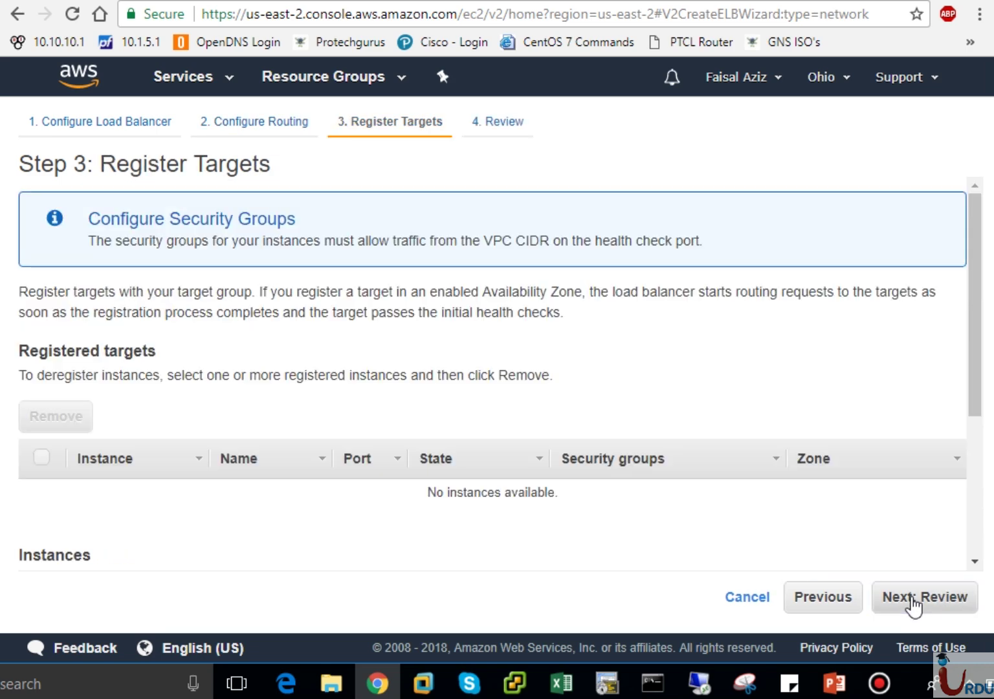
Register the running us-east-2a instance with the target group on port 80.
left_click_drag(972, 382, 970, 437)
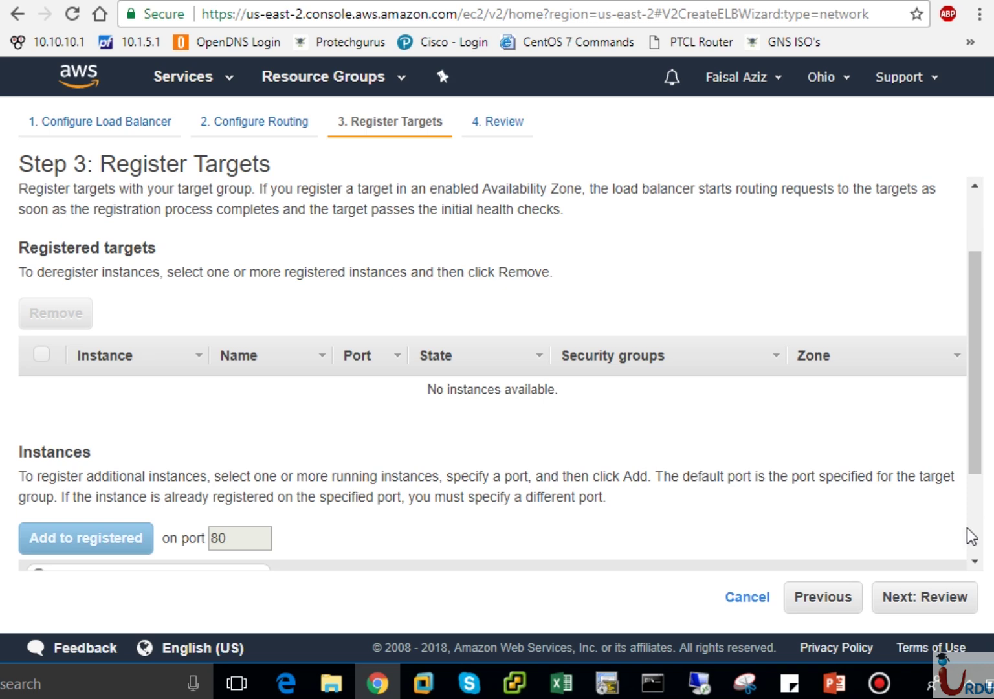
scroll(976, 537, "down", 3)
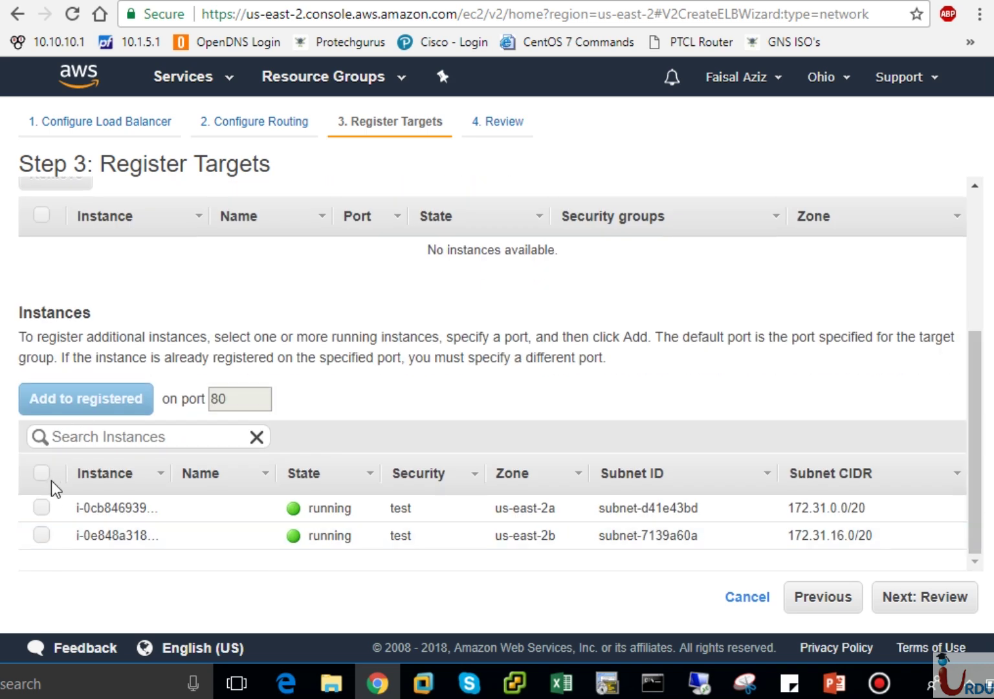
left_click(43, 507)
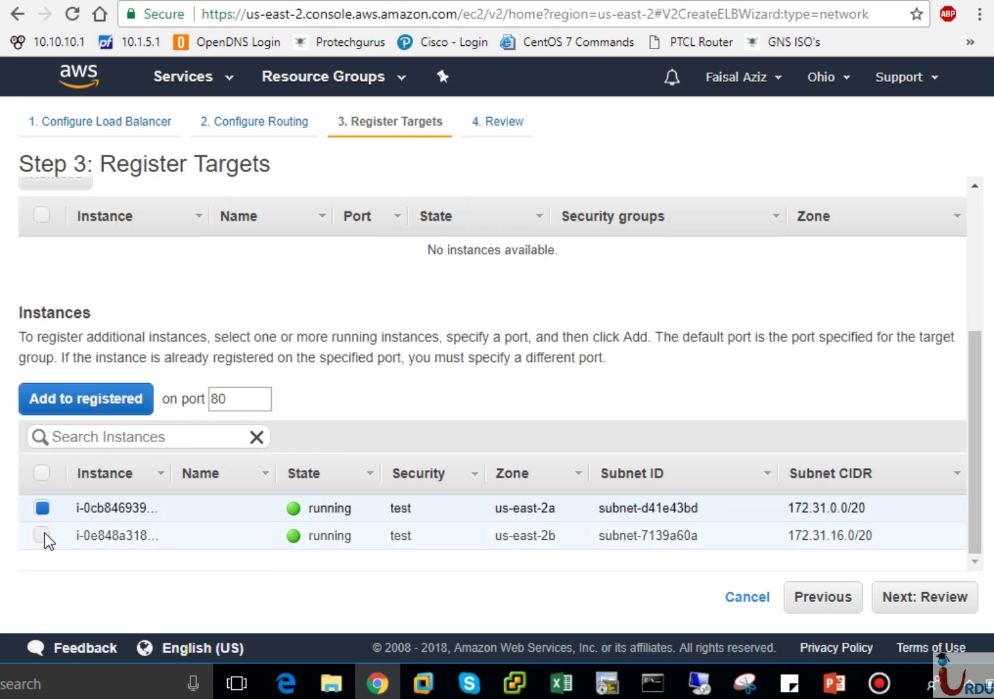
left_click(42, 534)
left_click(43, 534)
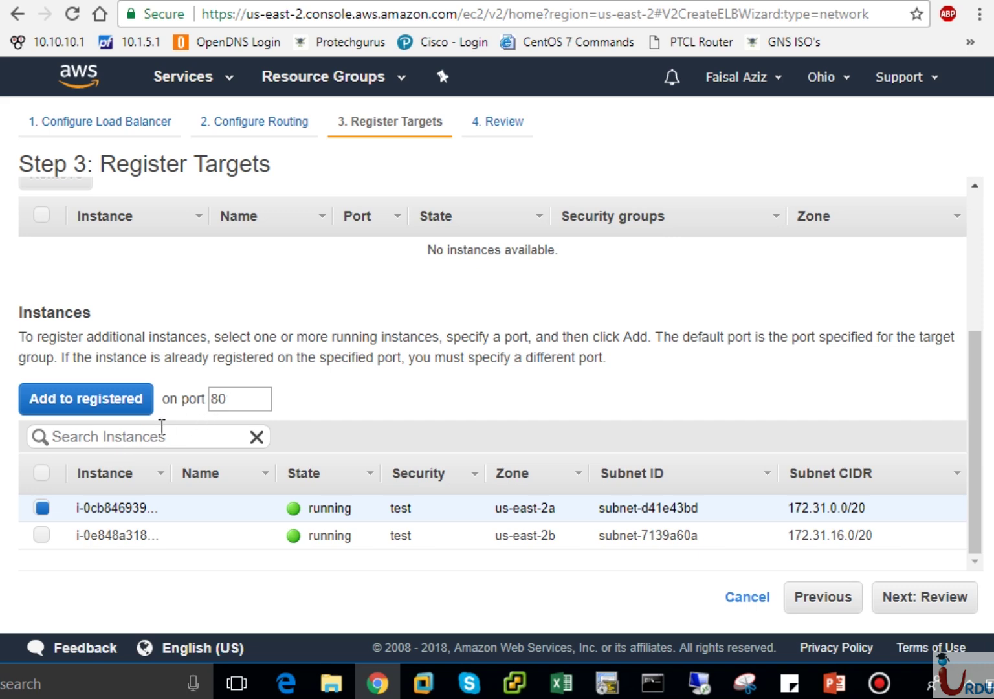
left_click(124, 404)
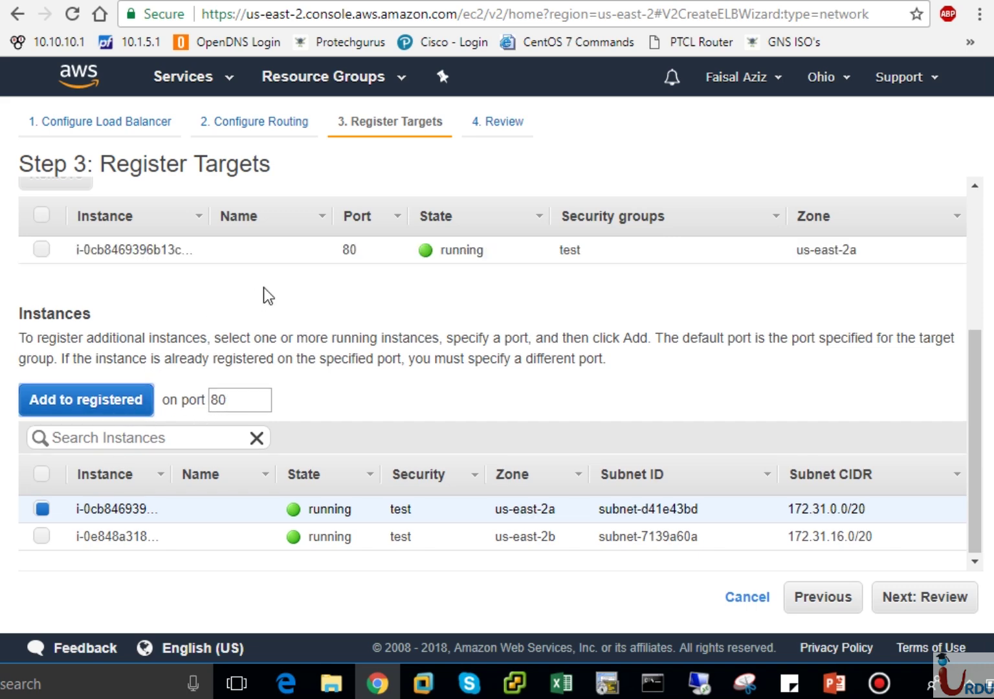
Register the running us-east-2b instance with the target group on port 80, leaving the us-east-2a instance unselected.
left_click(42, 538)
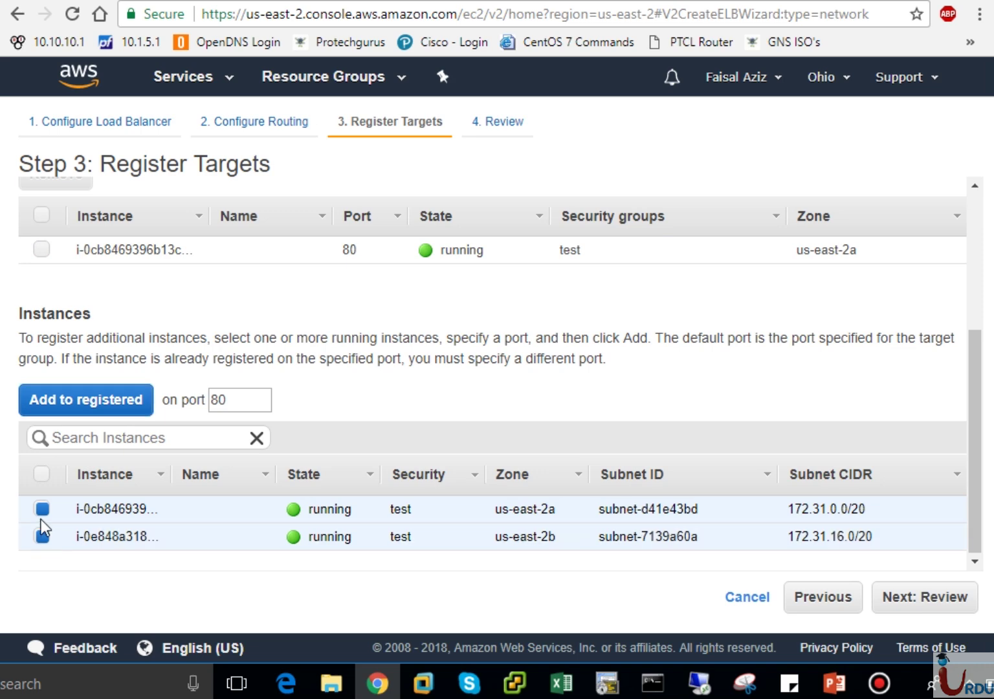
left_click(41, 510)
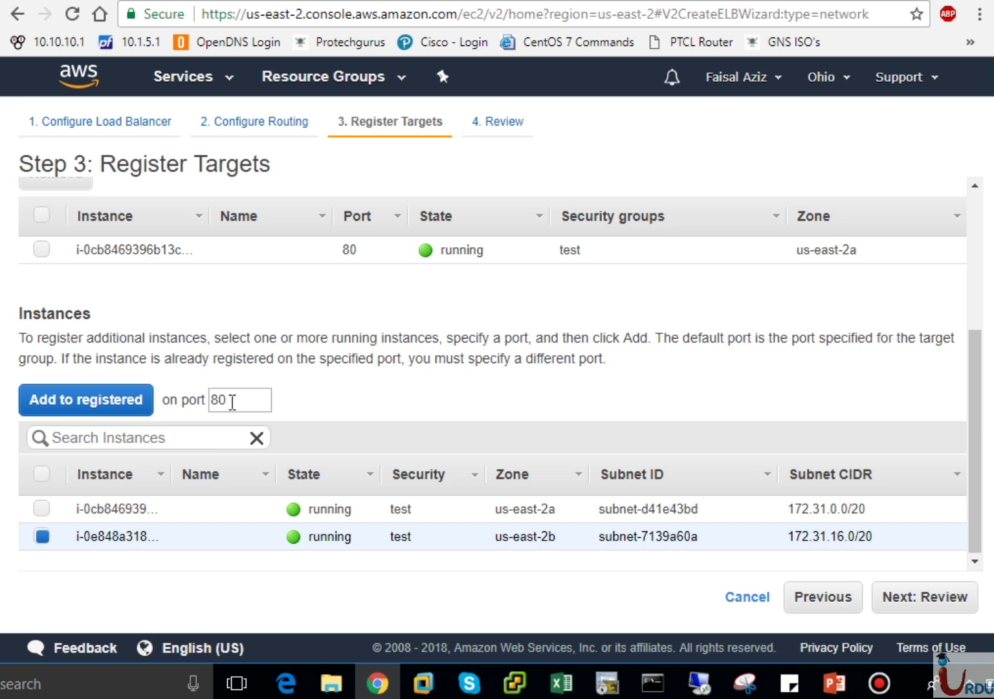
left_click(117, 399)
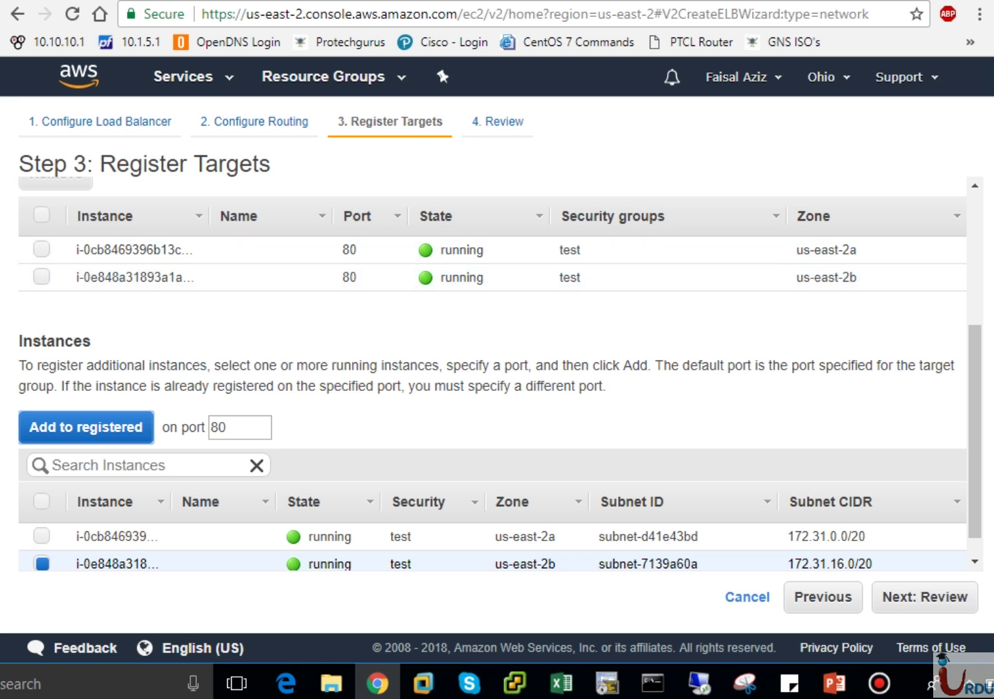
Proceed to the review, create the UITALB load balancer and close the creation status page.
scroll(969, 471, "down", 1)
left_click(935, 596)
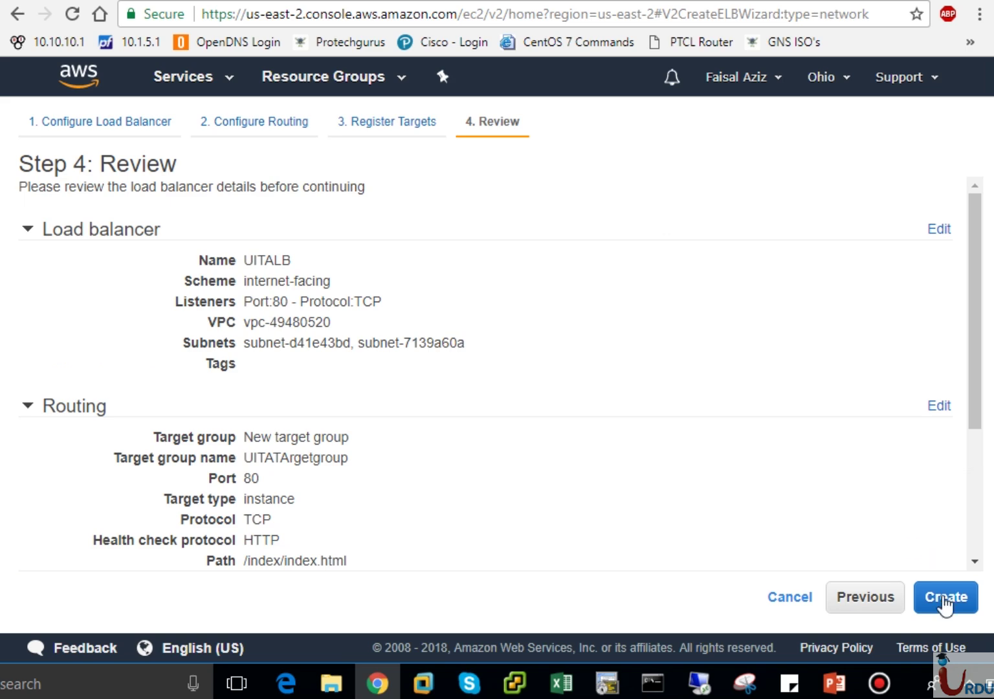
left_click(948, 598)
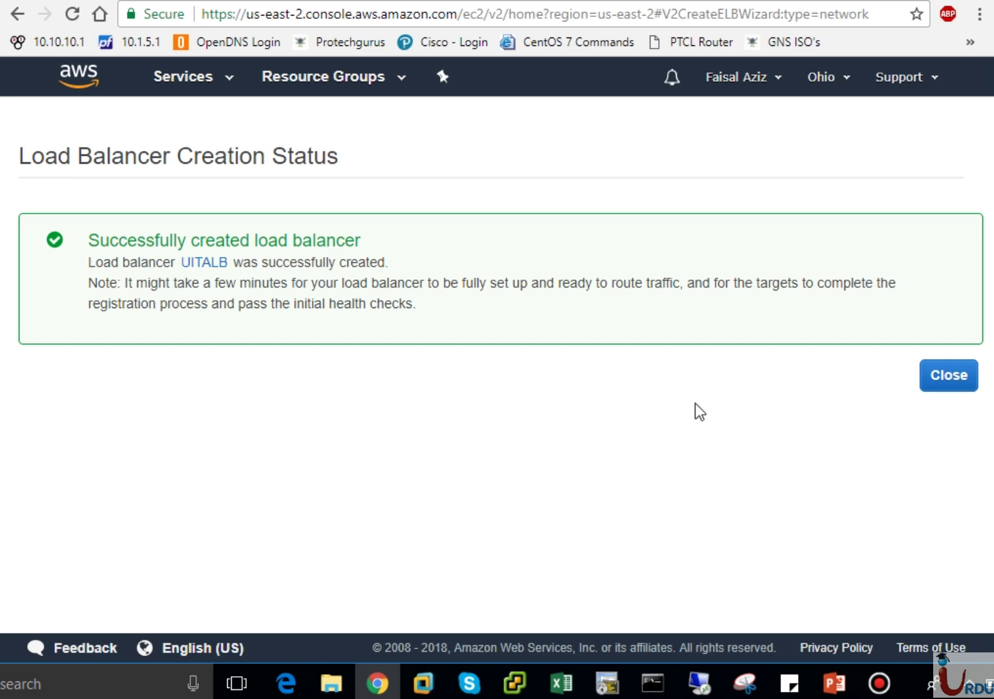
left_click(960, 380)
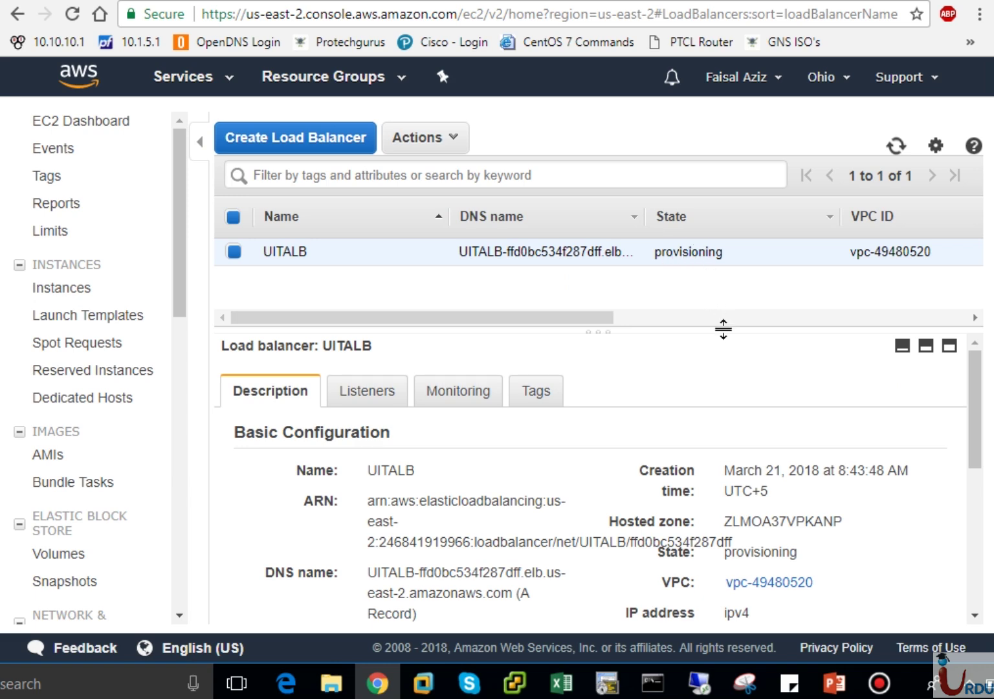
Examine UITALB's basic configuration, including its DNS name, scheme, state and availability zones.
mouse_move(977, 405)
left_mouse_down()
mouse_move(980, 427)
mouse_move(981, 402)
left_mouse_up()
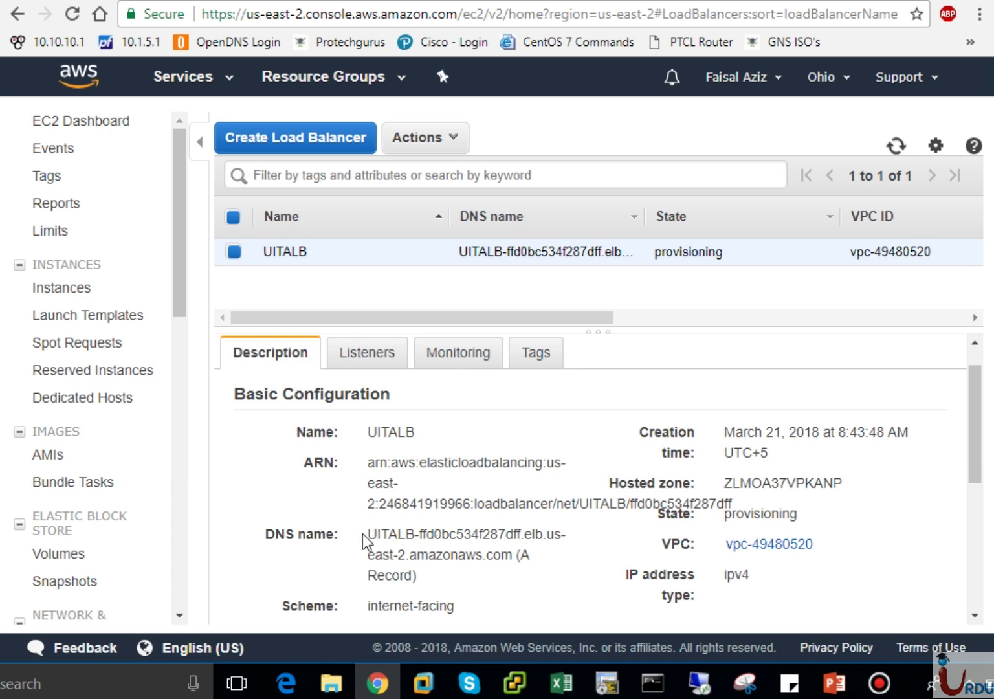
left_click_drag(371, 534, 431, 574)
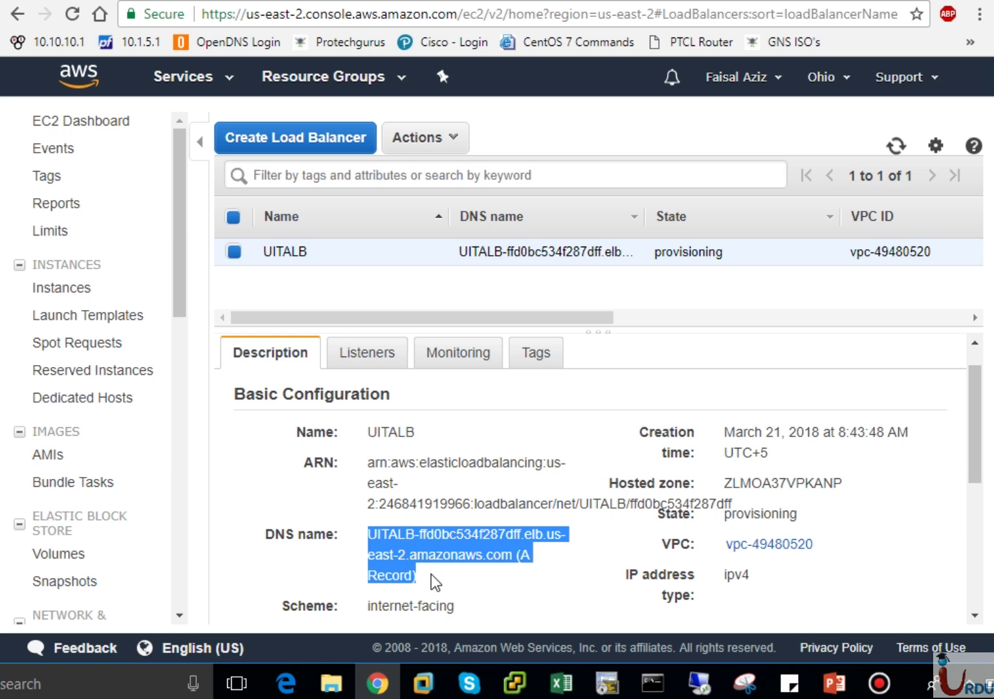
left_click(431, 574)
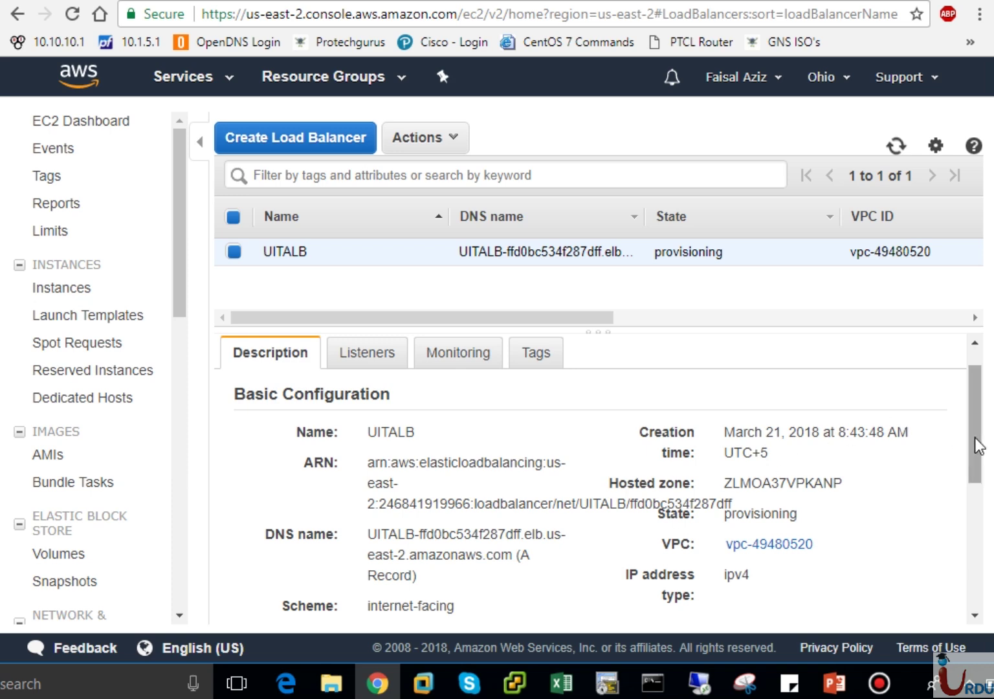
left_click_drag(977, 441, 978, 498)
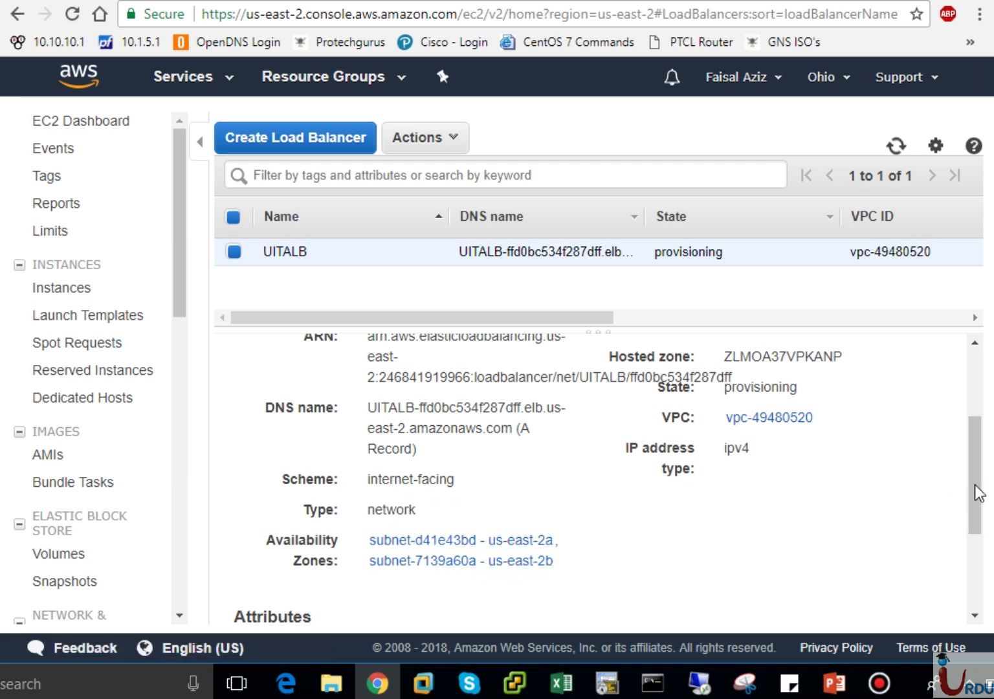
left_click_drag(978, 491, 977, 446)
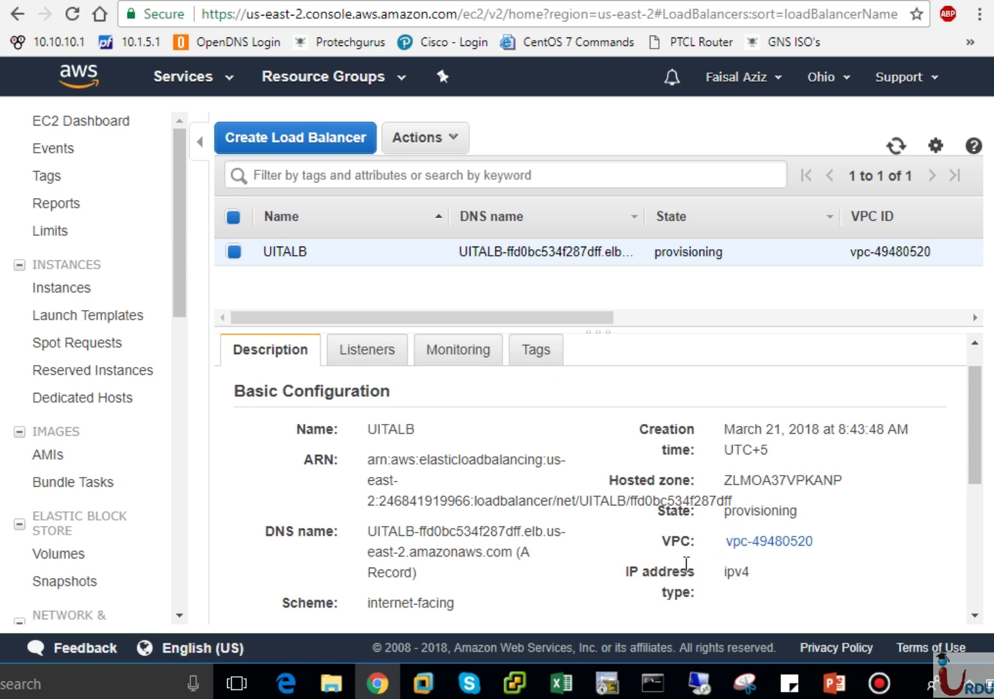
Inspect UITALB's TCP port 80 listener and the actions available for it, leaving the listener deselected.
left_click(381, 353)
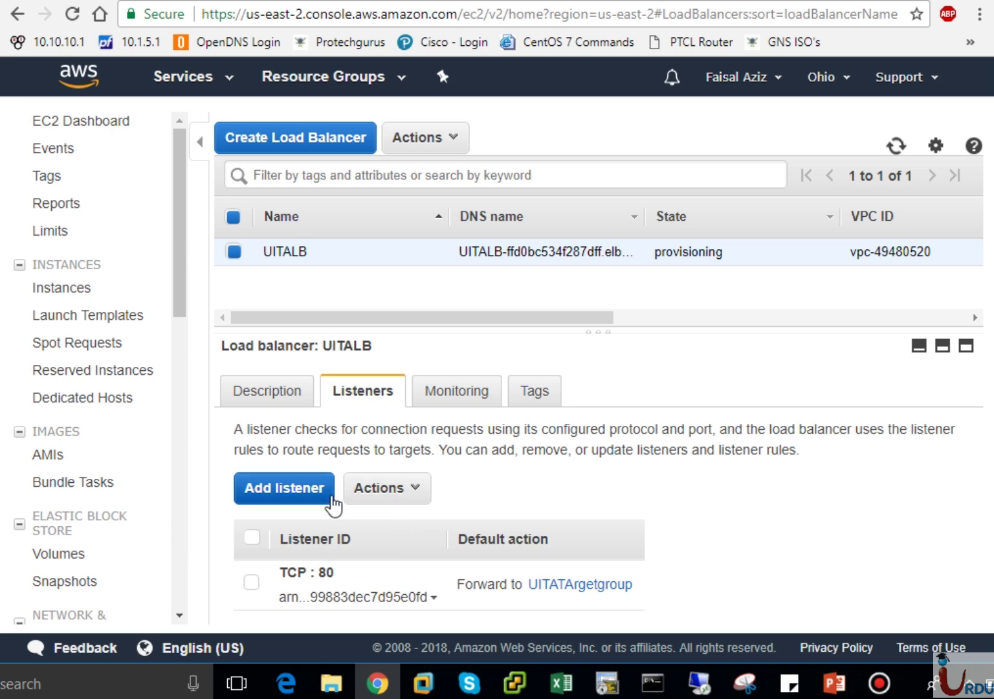
left_click(399, 489)
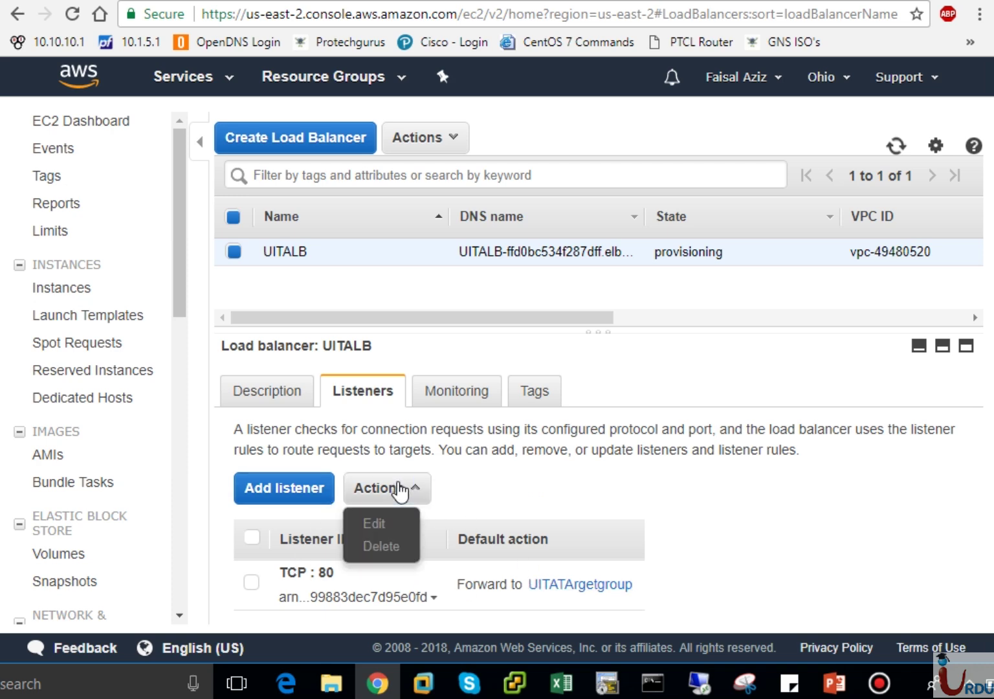
left_click(251, 582)
left_click(412, 494)
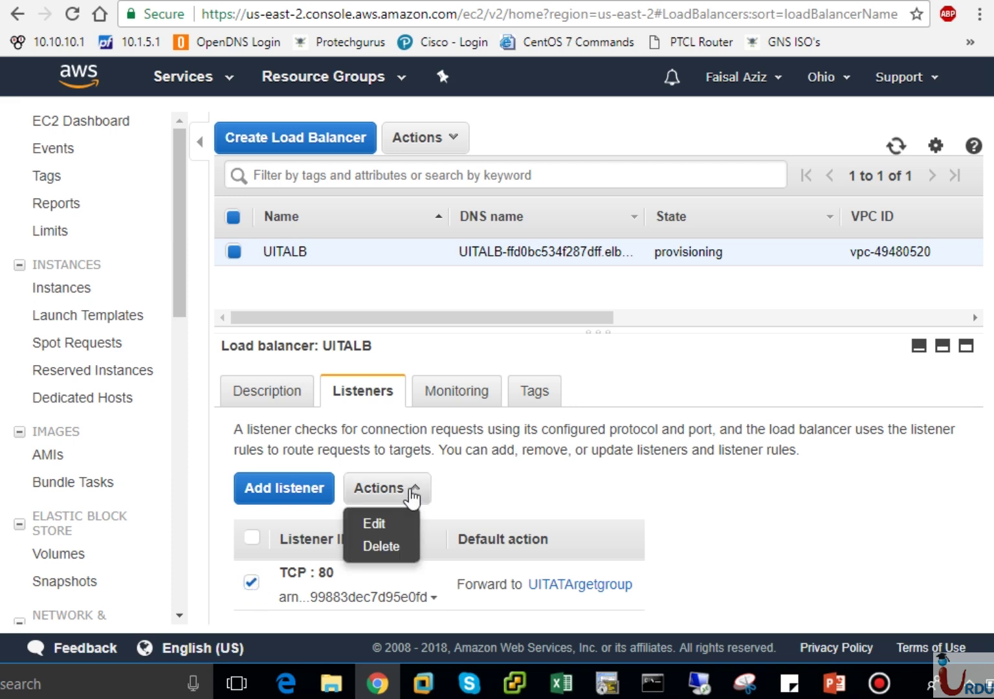
left_click(493, 510)
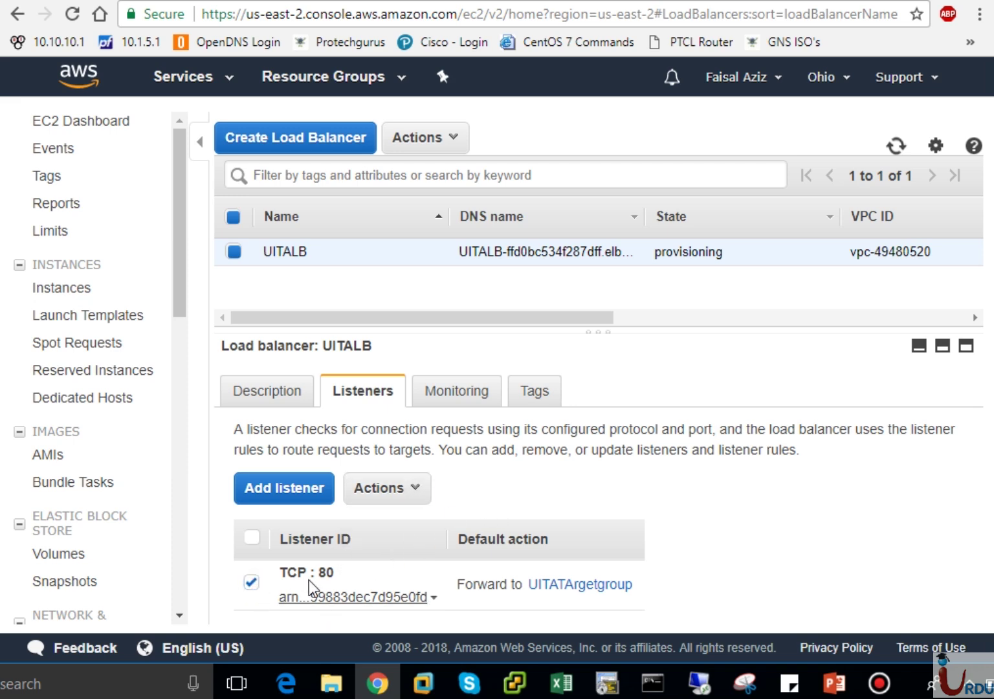
left_click(252, 582)
Look through UITALB's CloudWatch monitoring metrics and tags, and return to its listeners.
left_click(455, 397)
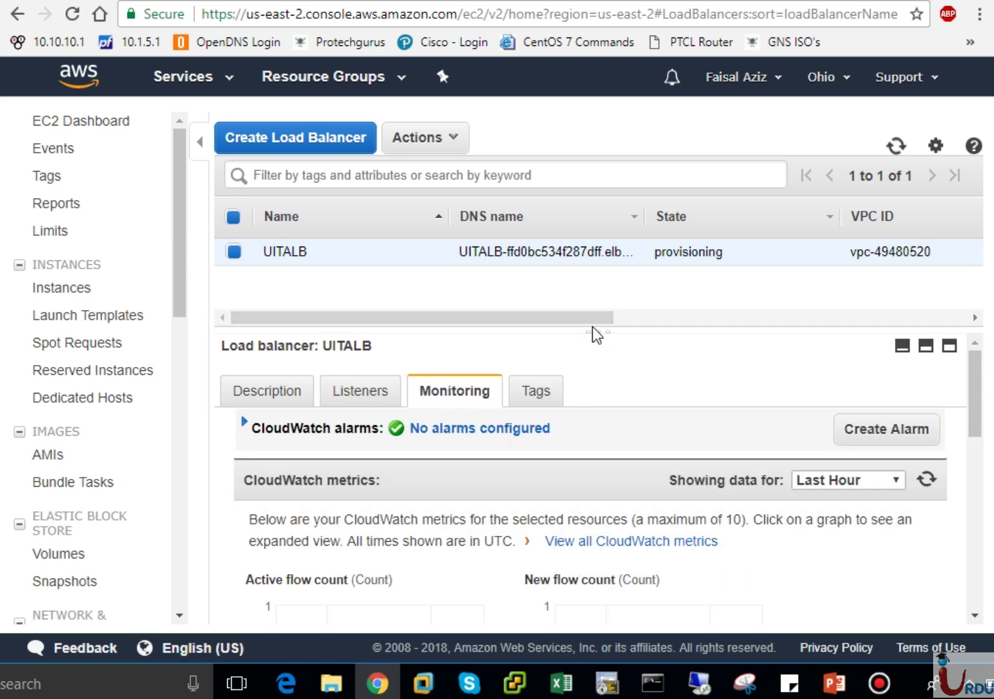
left_click_drag(595, 333, 586, 280)
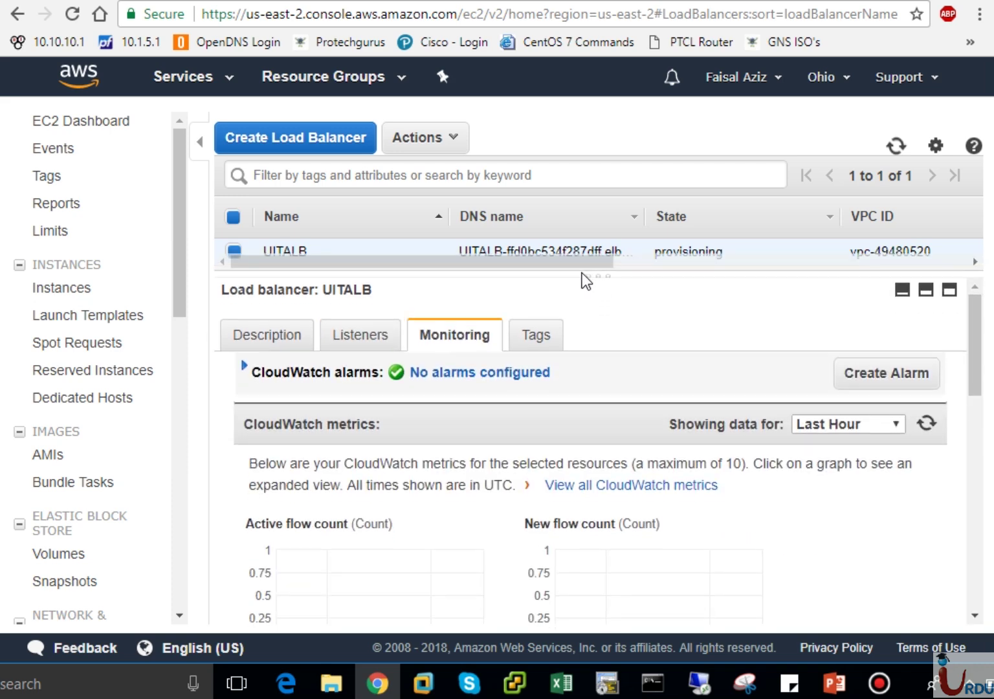
left_click(977, 409)
left_click_drag(978, 414, 975, 308)
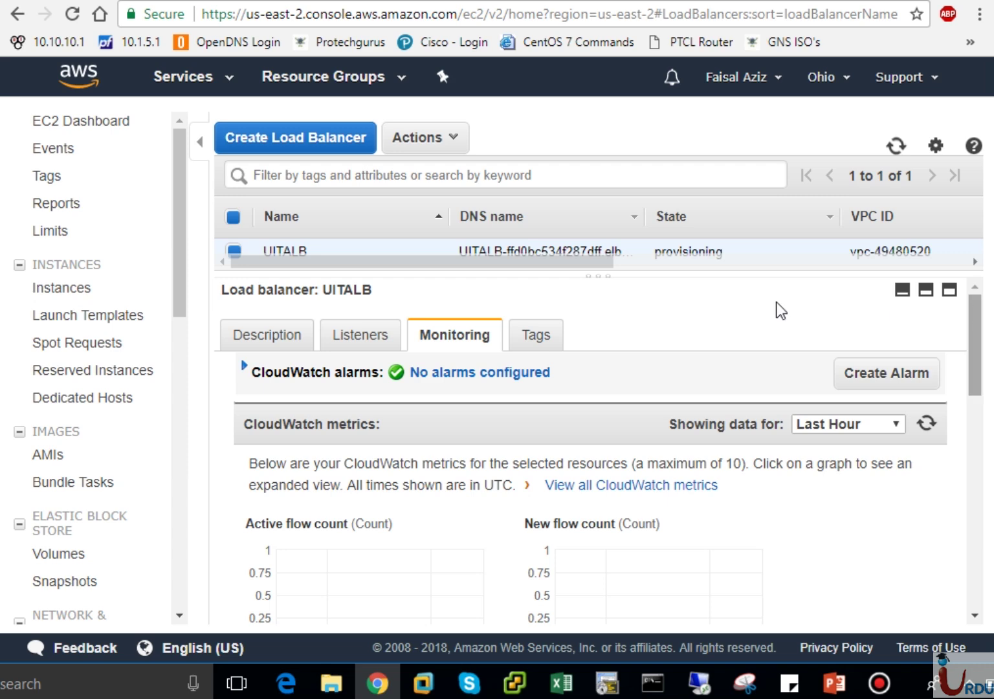
left_click(528, 336)
left_click(377, 344)
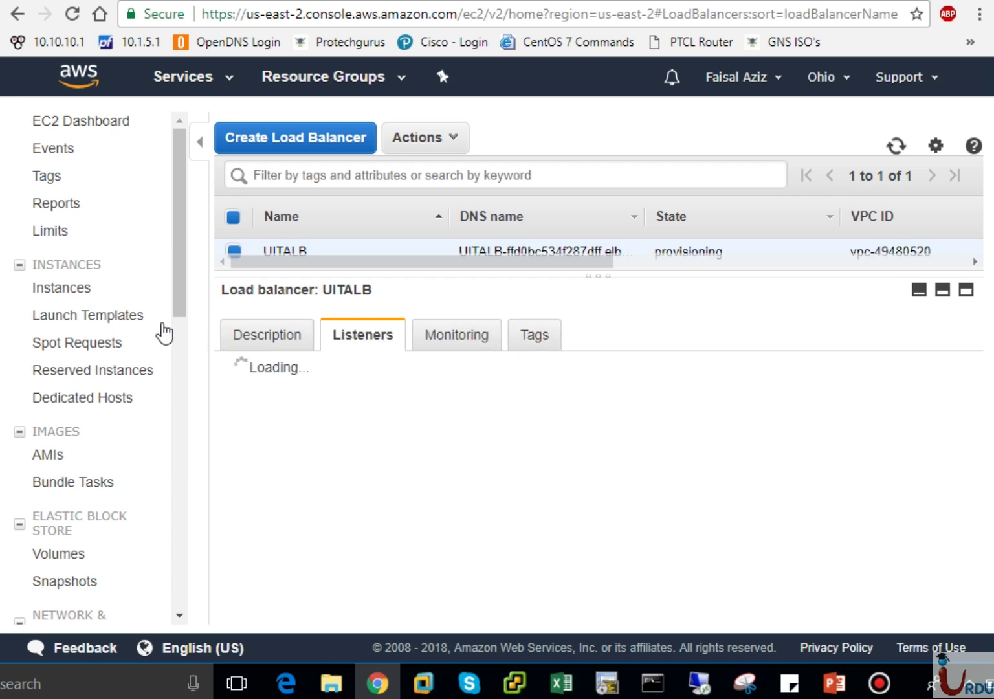
Open the target groups list and examine the registered targets and health check settings of UITATArgetgroup.
left_click_drag(174, 321, 185, 432)
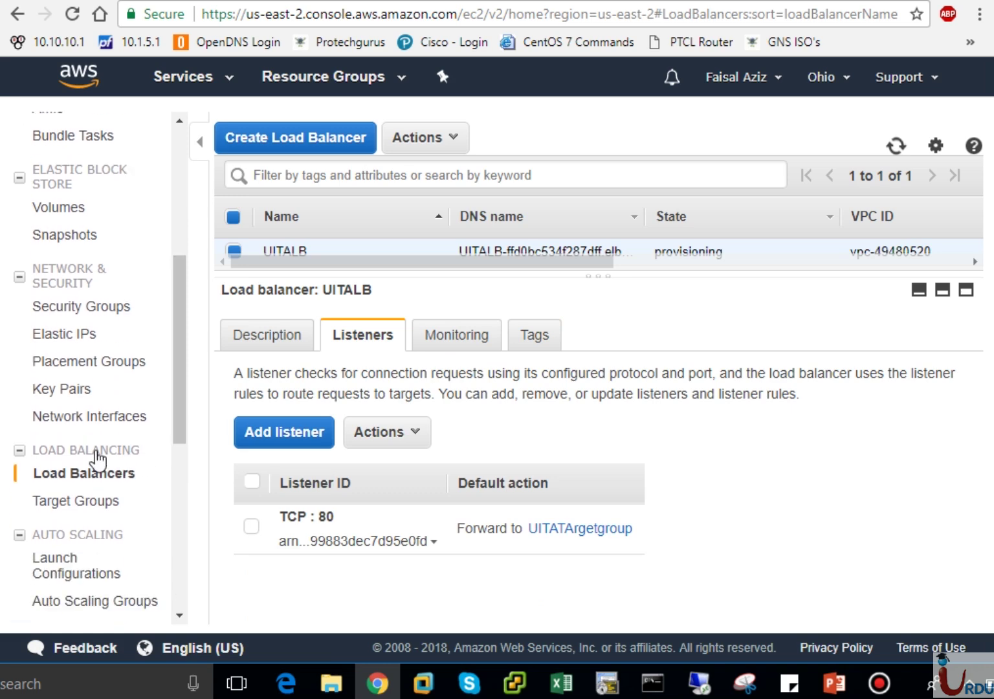
left_click(93, 510)
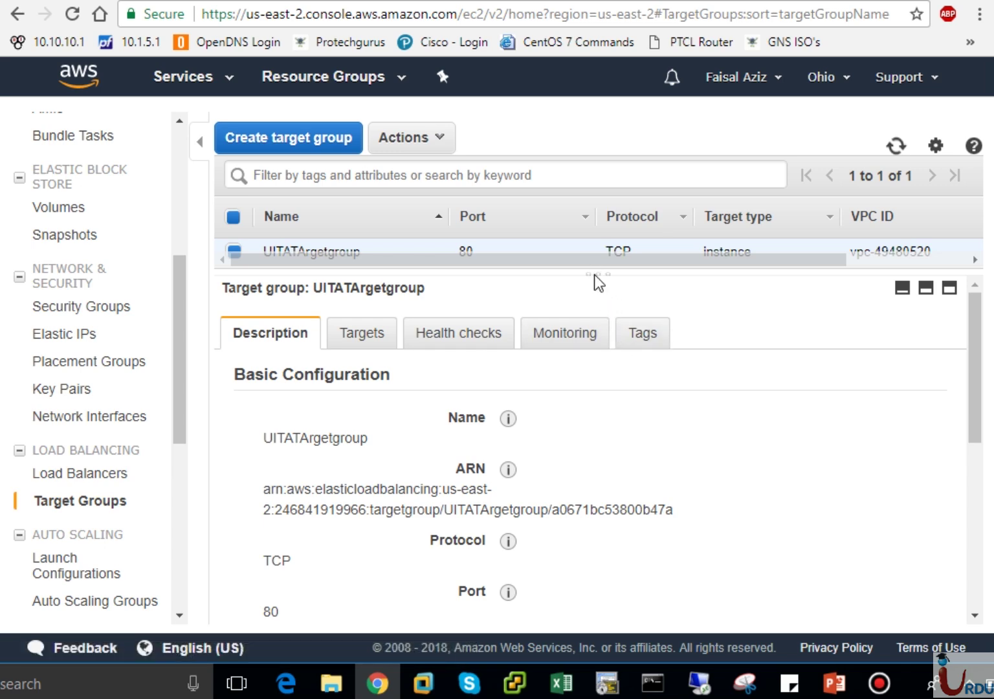
left_click_drag(594, 274, 590, 337)
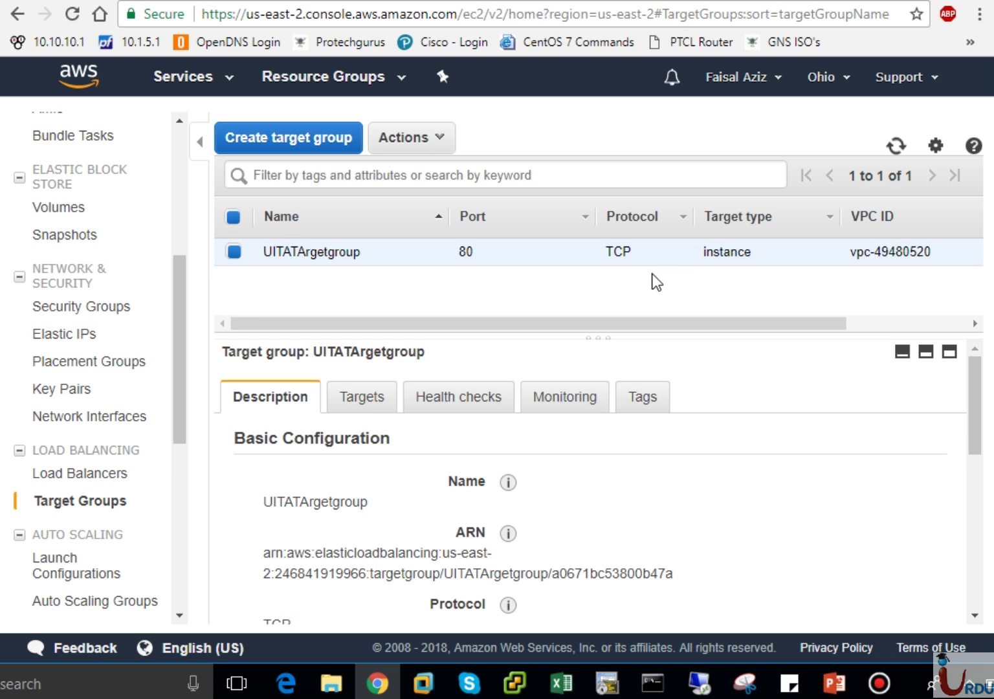
left_click(380, 408)
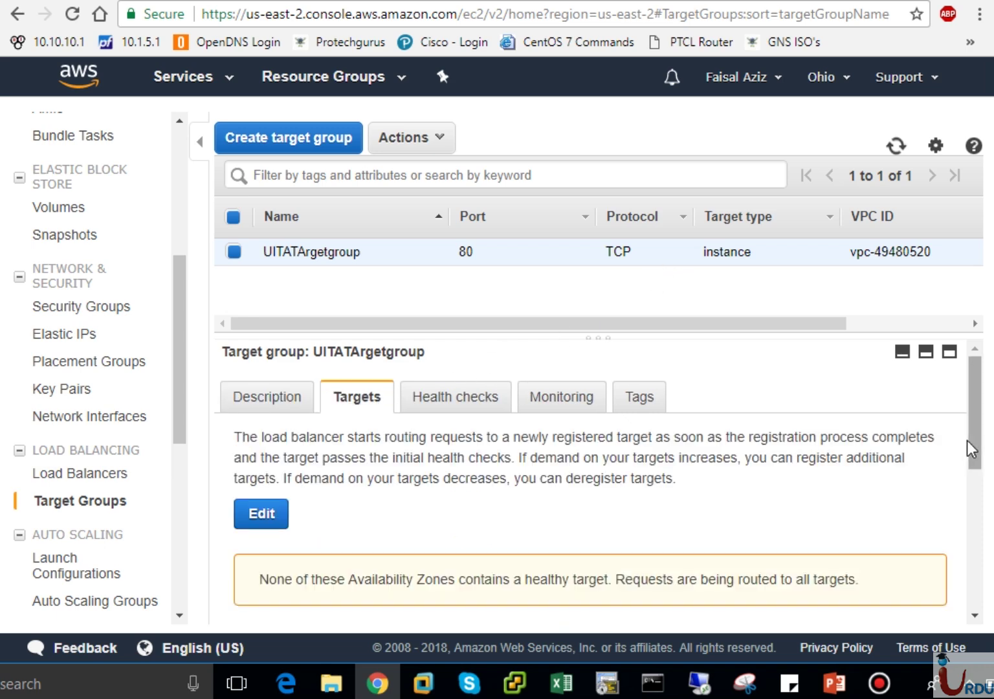
left_click_drag(976, 440, 979, 547)
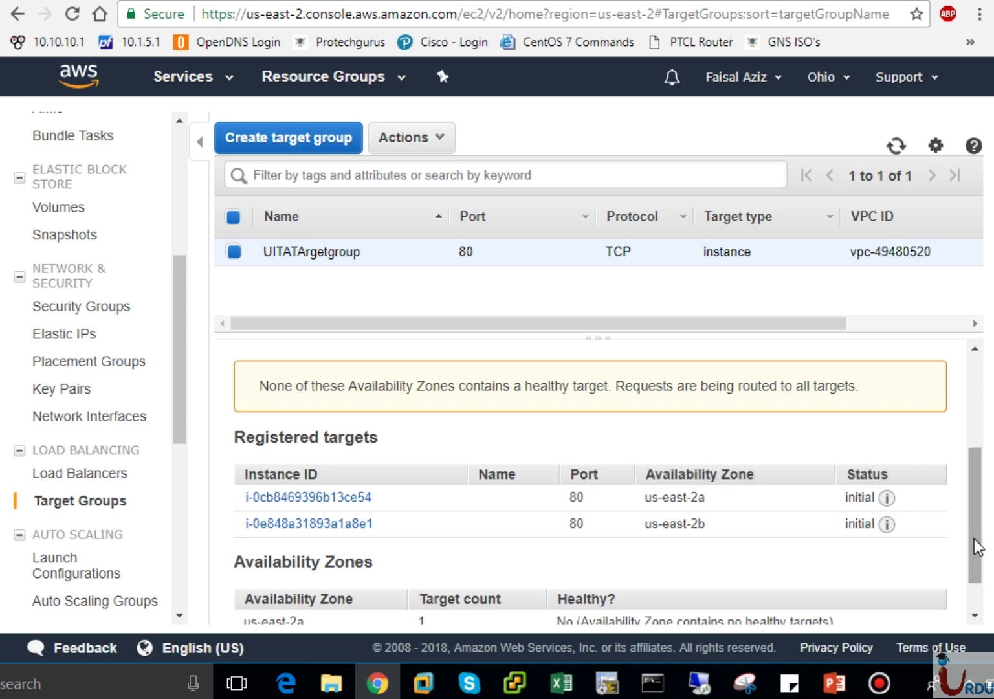
left_click_drag(973, 539, 970, 406)
left_click(464, 399)
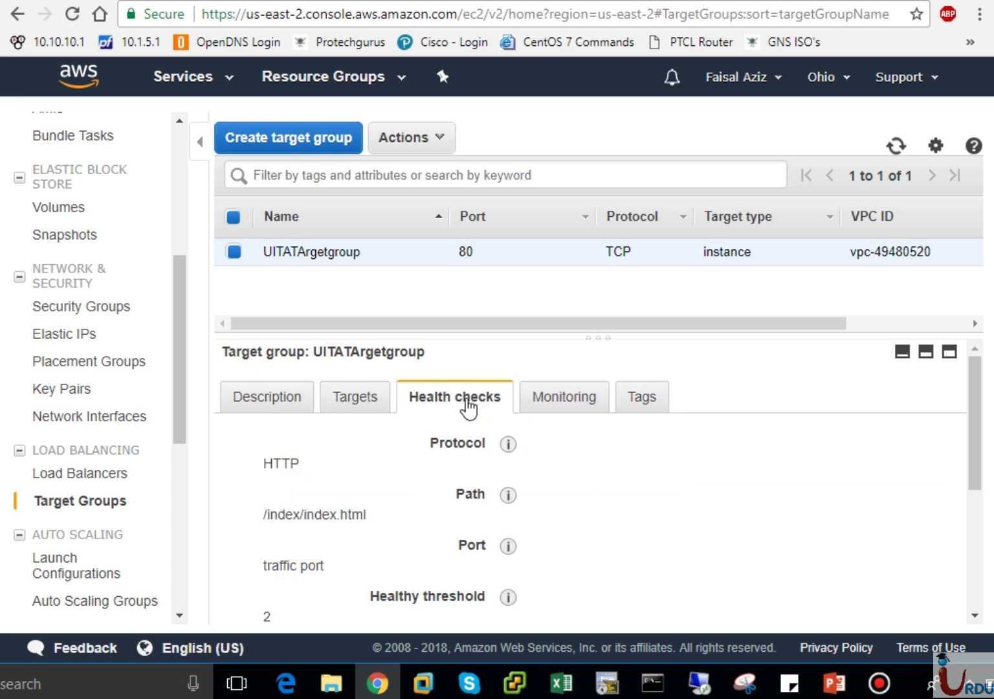
left_click_drag(978, 414, 981, 490)
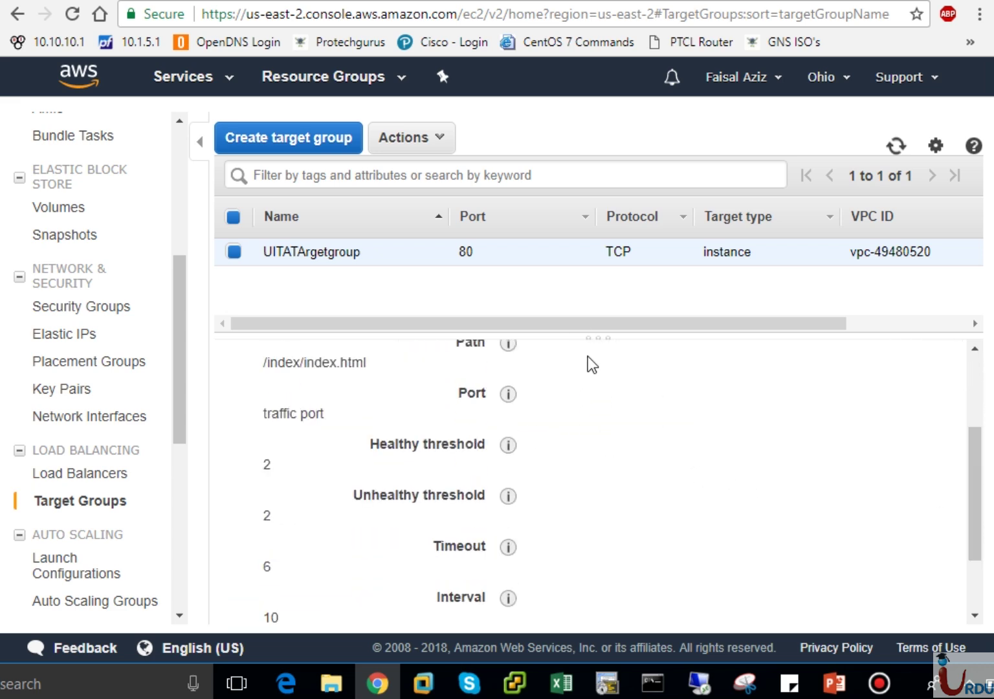
Examine the remaining health check settings of UITATArgetgroup, along with its targets and basic configuration.
left_click_drag(600, 337, 594, 304)
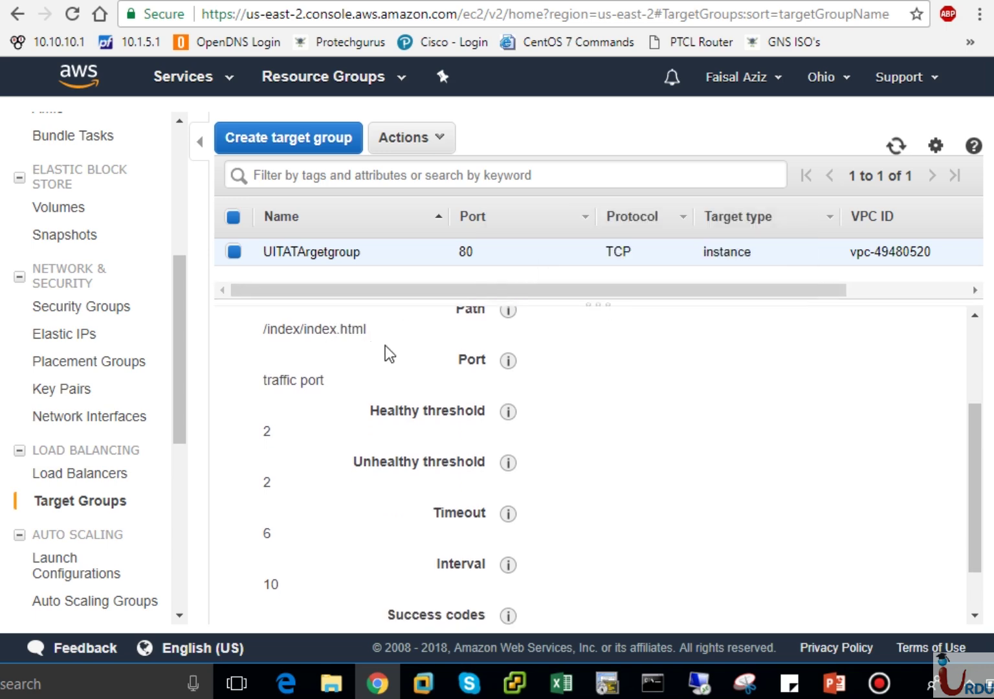
scroll(983, 596, "down", 1)
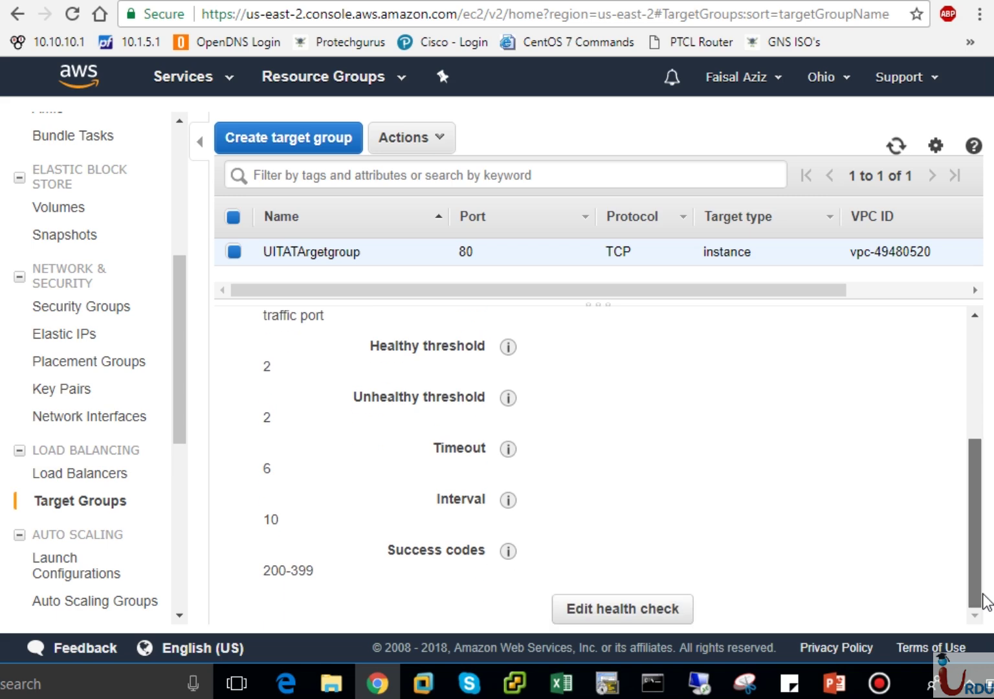
left_click_drag(979, 594, 985, 371)
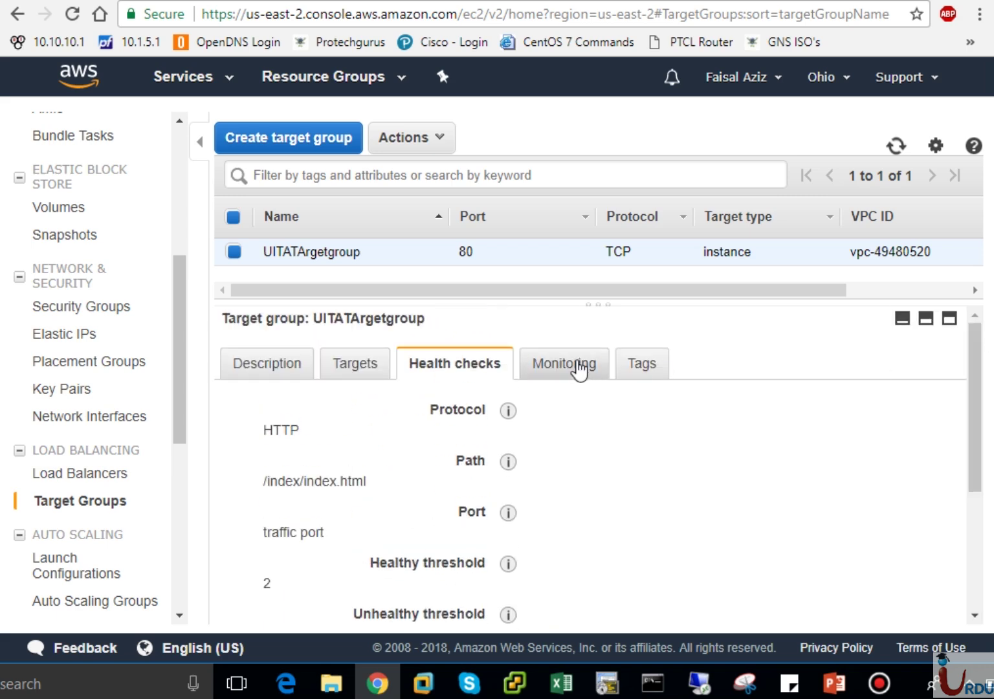
left_click(335, 372)
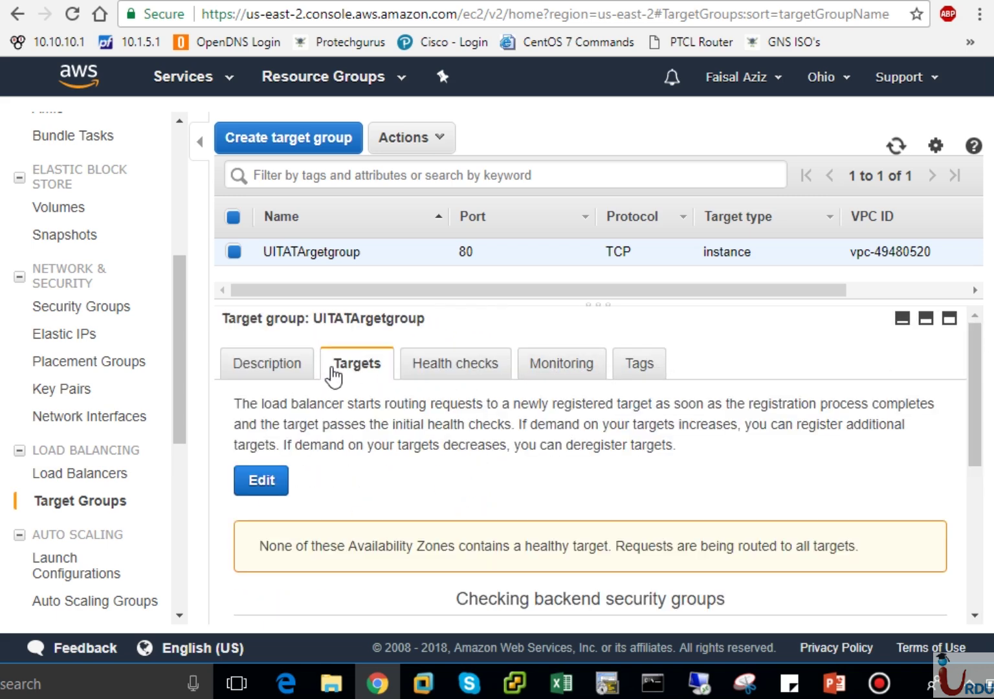
left_click(292, 370)
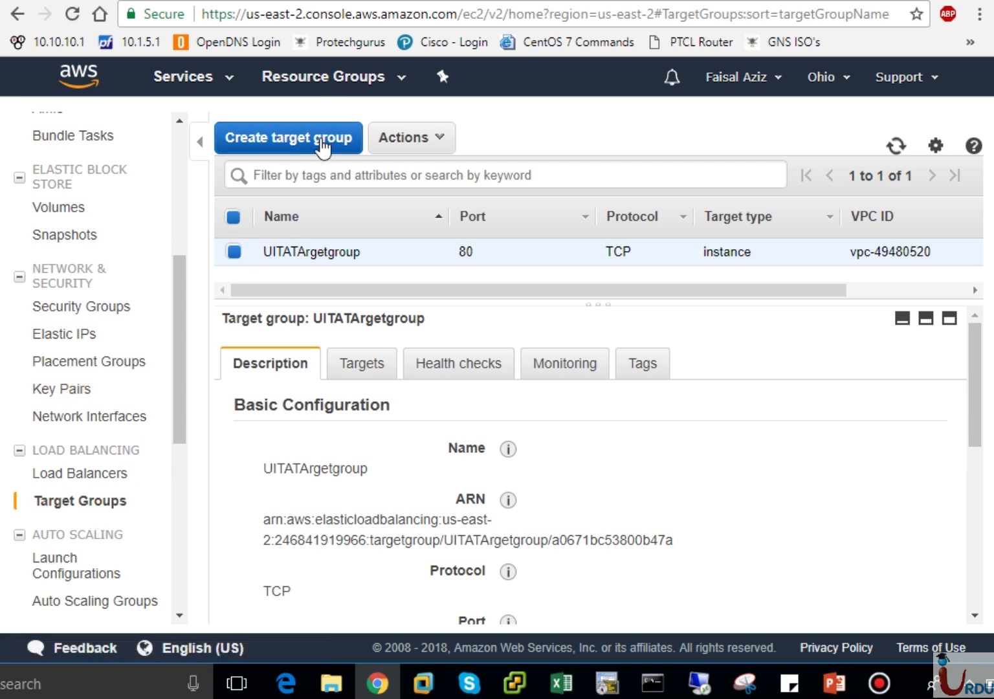
Look at the actions available for the UITATArgetgroup target group.
left_click(435, 137)
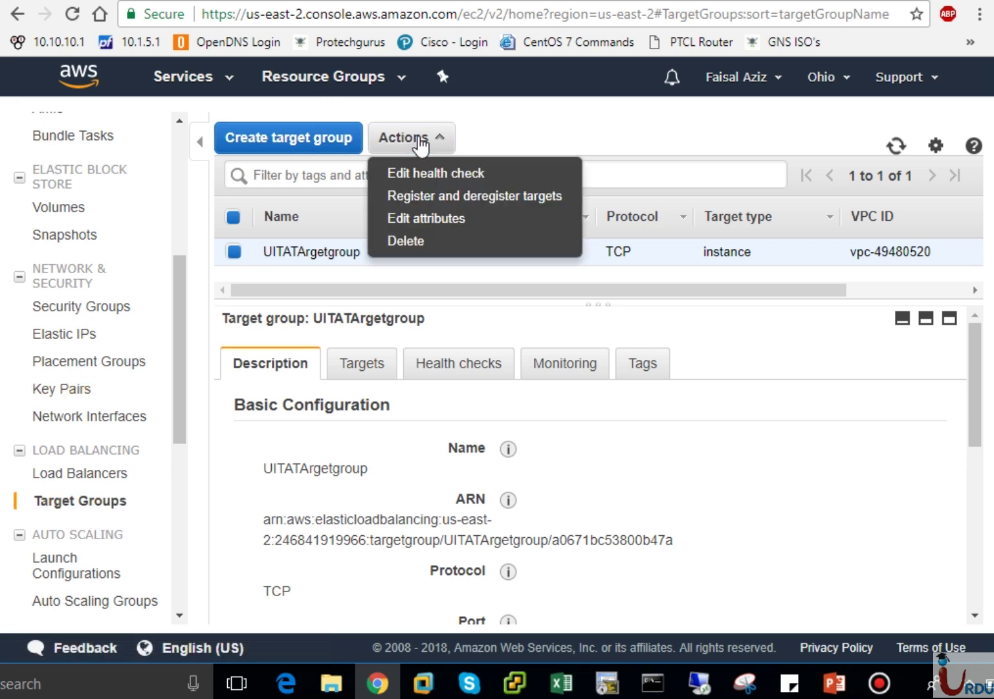
left_click(564, 137)
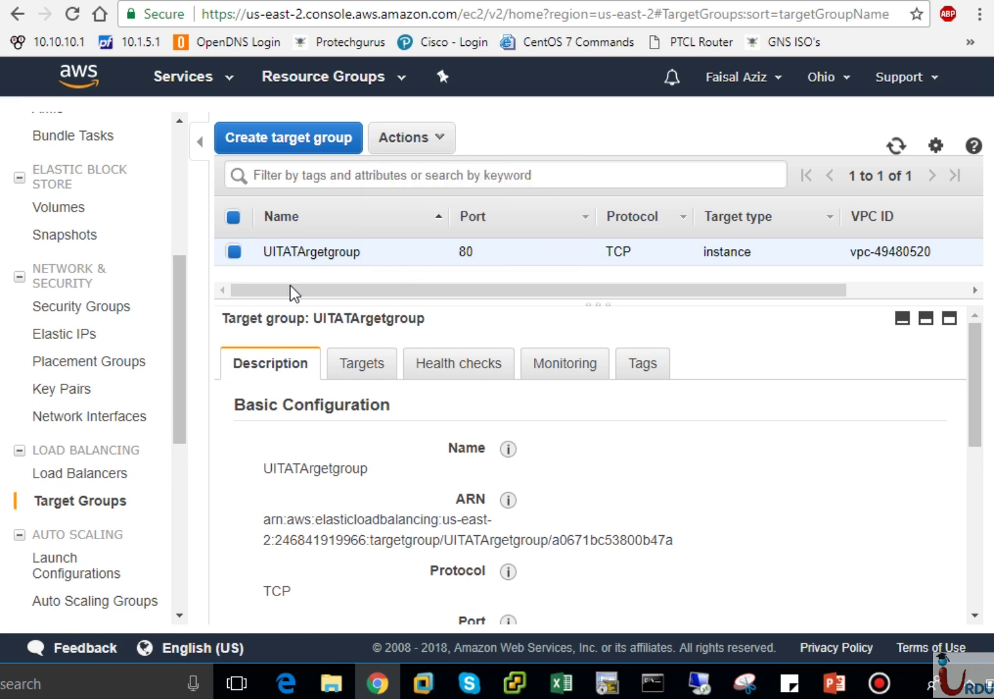
left_click(409, 144)
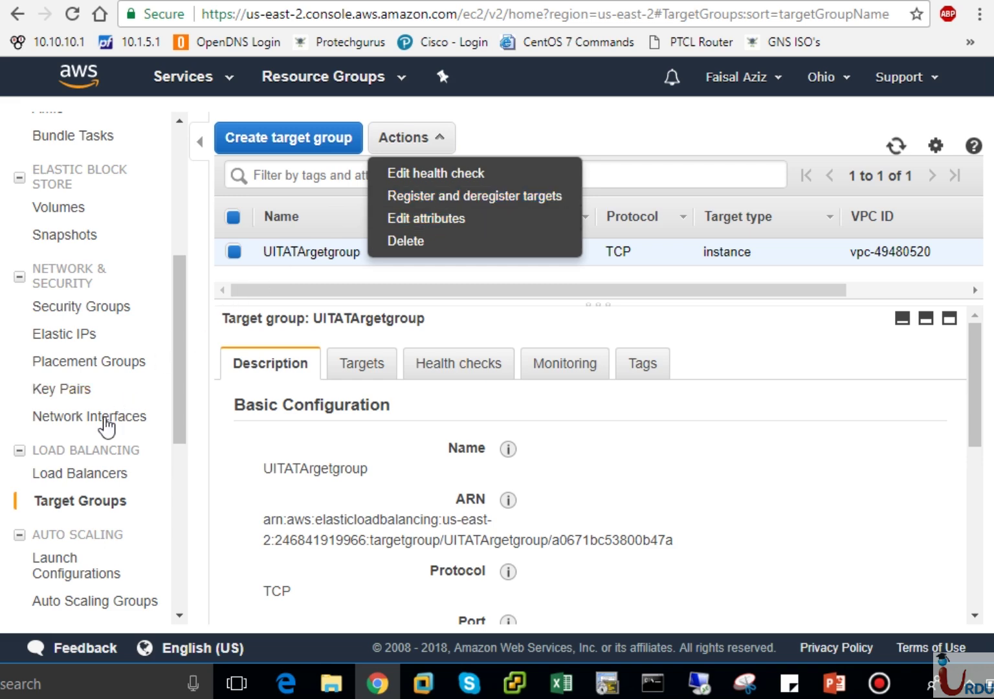
Return to the load balancers list and view UITALB's basic configuration.
left_click(89, 471)
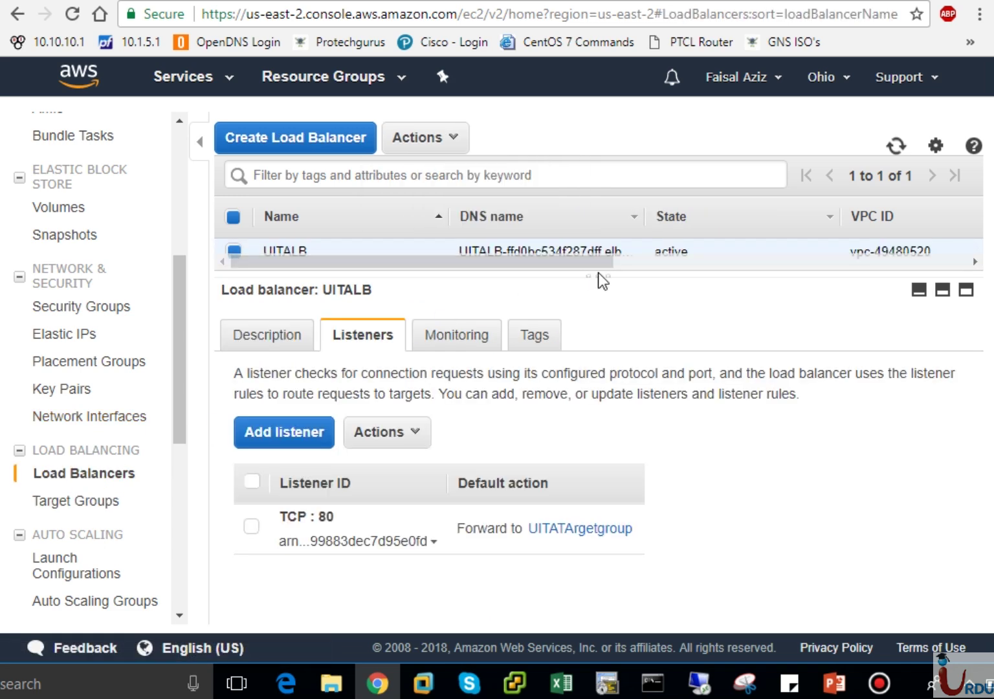
left_click_drag(598, 272, 612, 353)
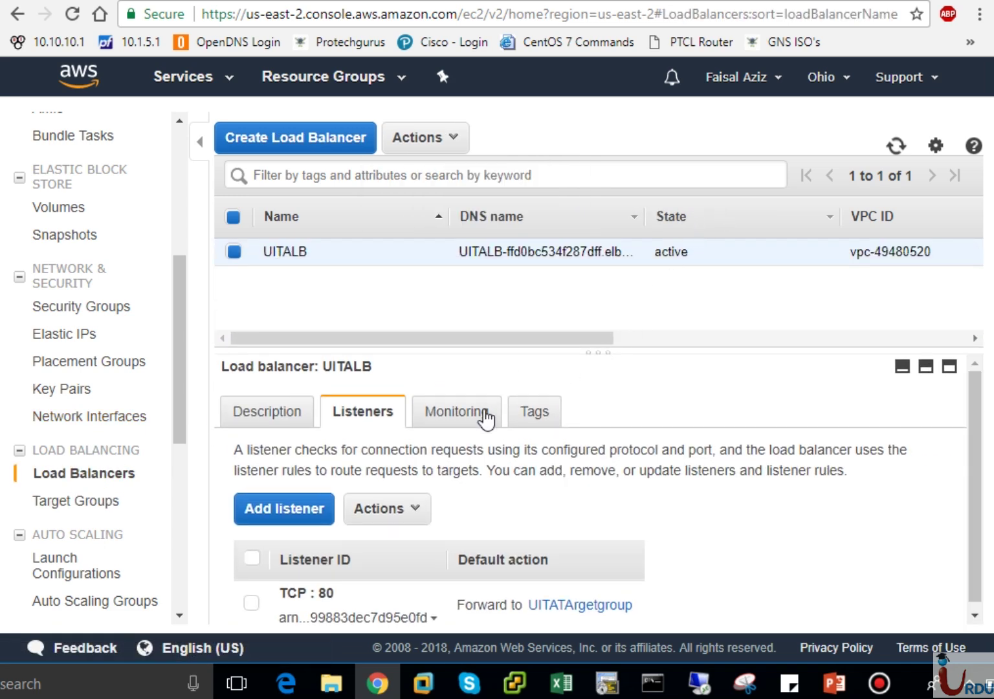
left_click(278, 419)
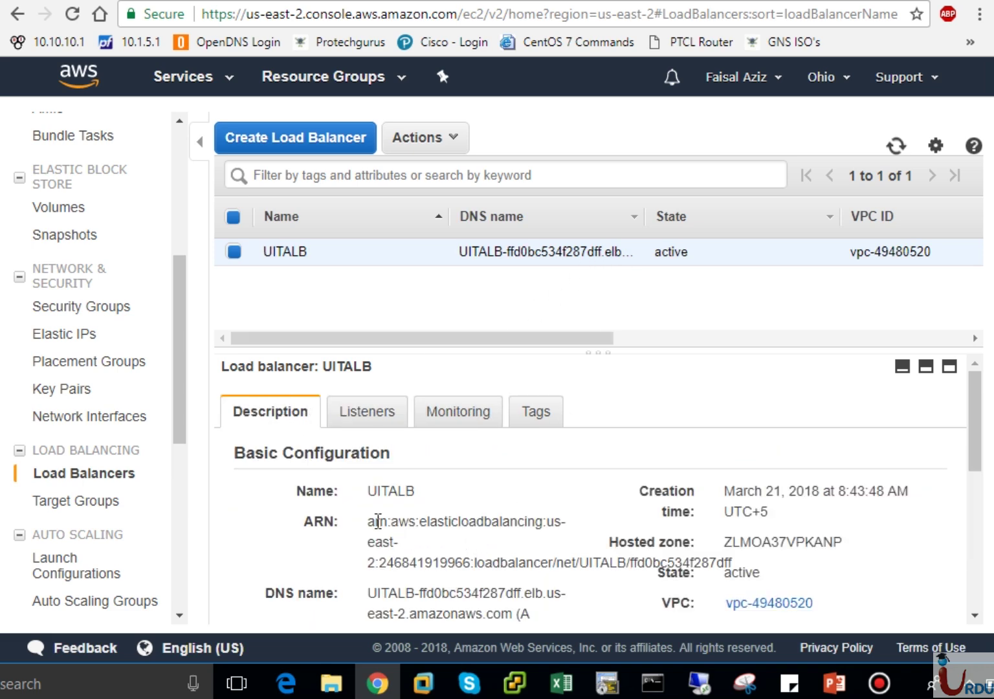
Reopen the target groups and check UITATArgetgroup's health check settings, registered targets' status and availability zones.
left_click(92, 502)
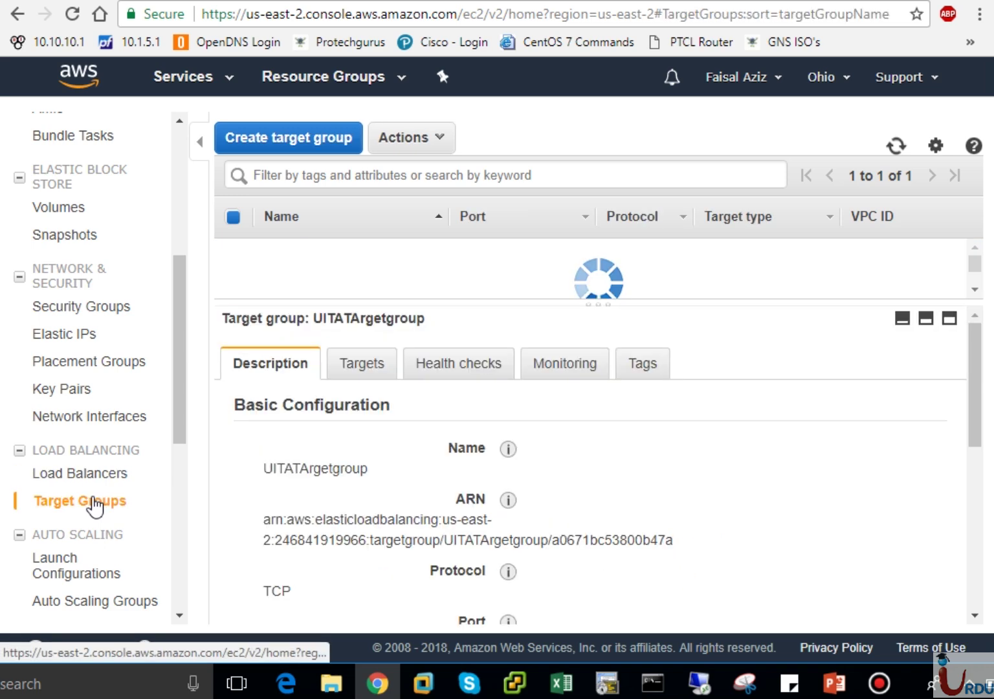
left_click(443, 363)
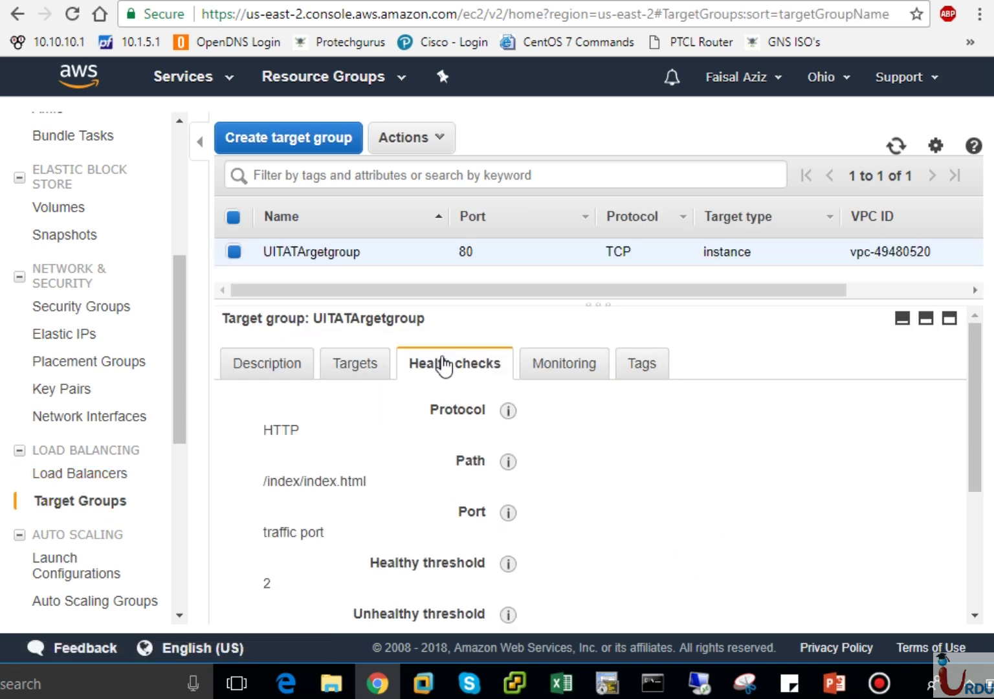
left_click(363, 363)
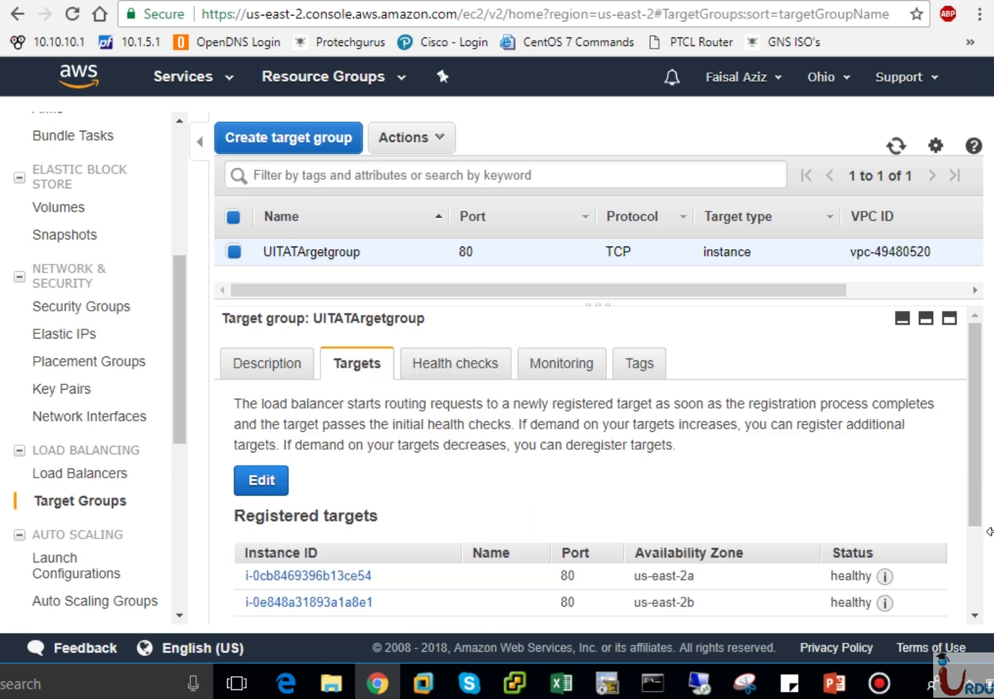
scroll(974, 531, "down", 2)
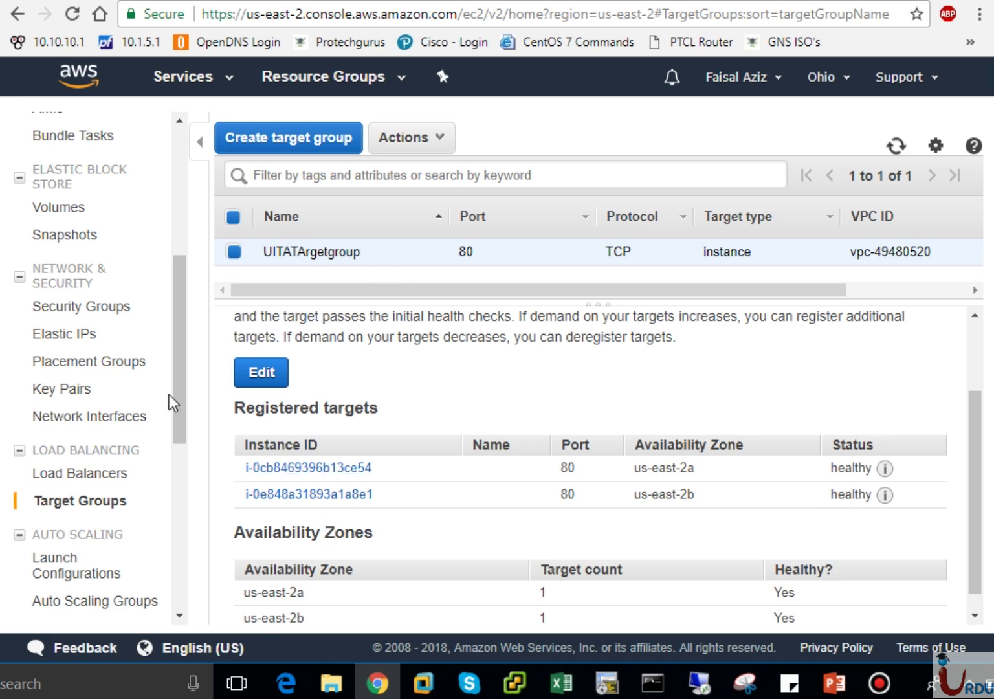
Copy UITALB's full DNS name, including the (A Record) suffix, from its basic configuration in the load balancers list.
left_click(86, 484)
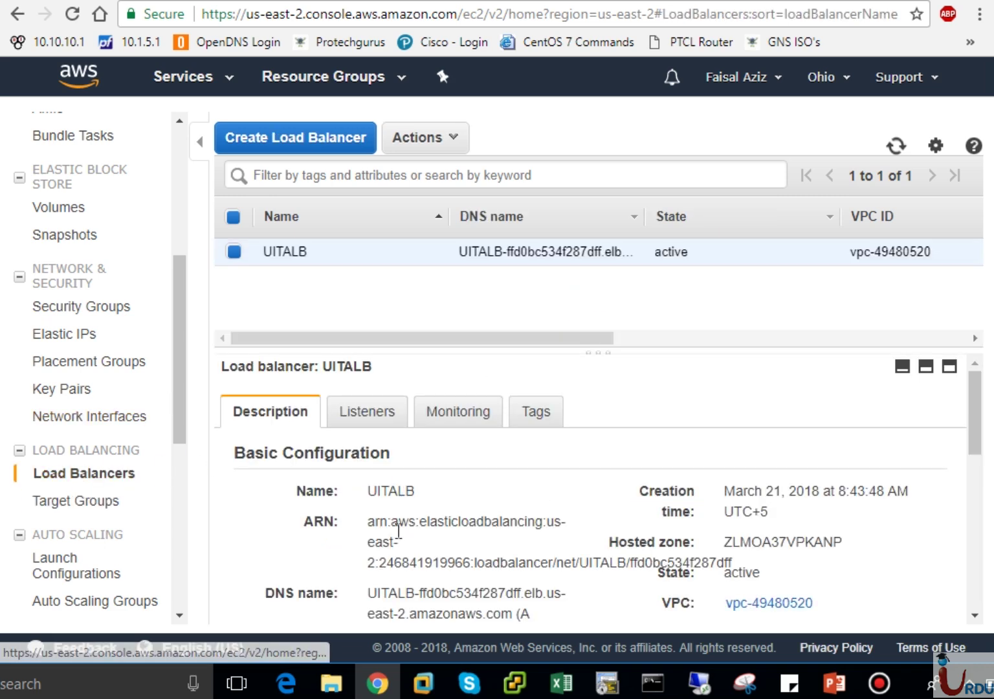
left_click_drag(977, 422, 977, 461)
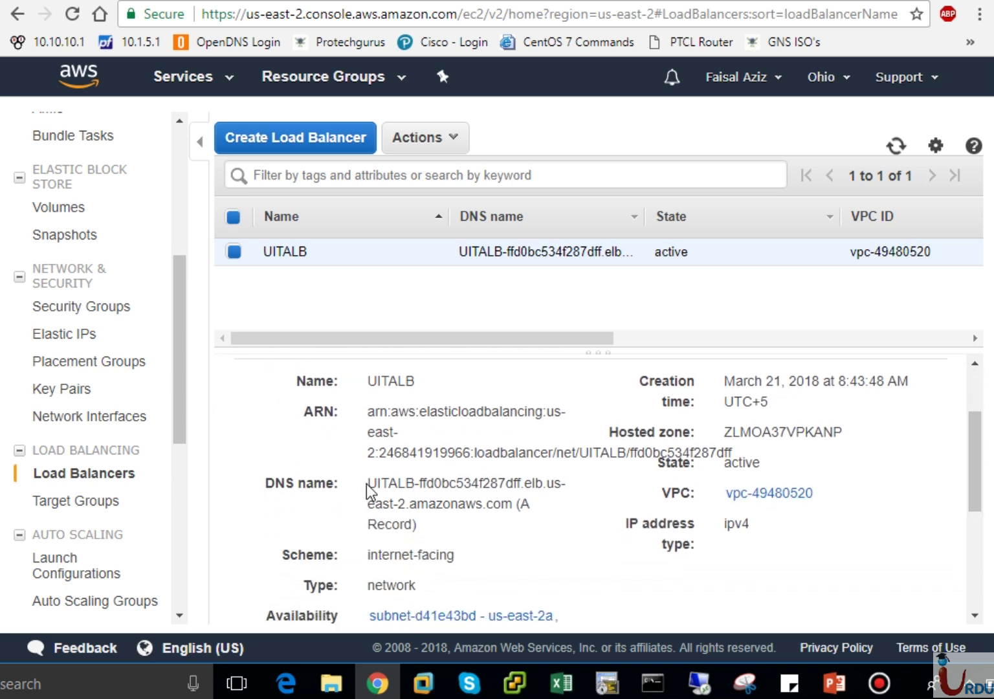
left_click_drag(367, 484, 422, 521)
key("ctrl+c")
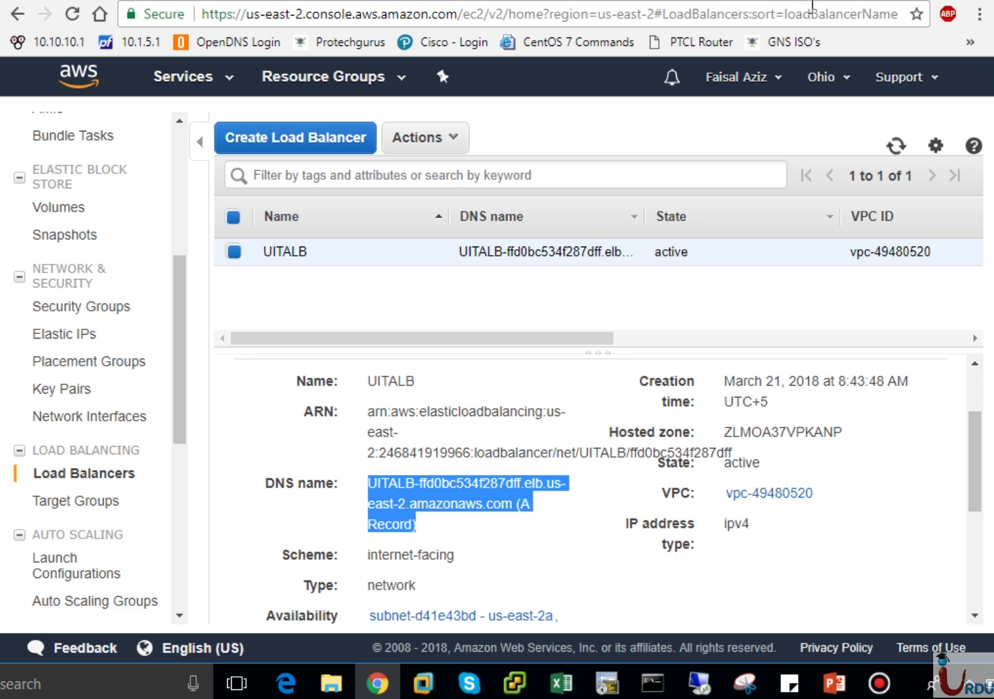
Try to open the copied DNS name with its (A Record) suffix in a new browser tab.
key("ctrl+t")
key("ctrl+v")
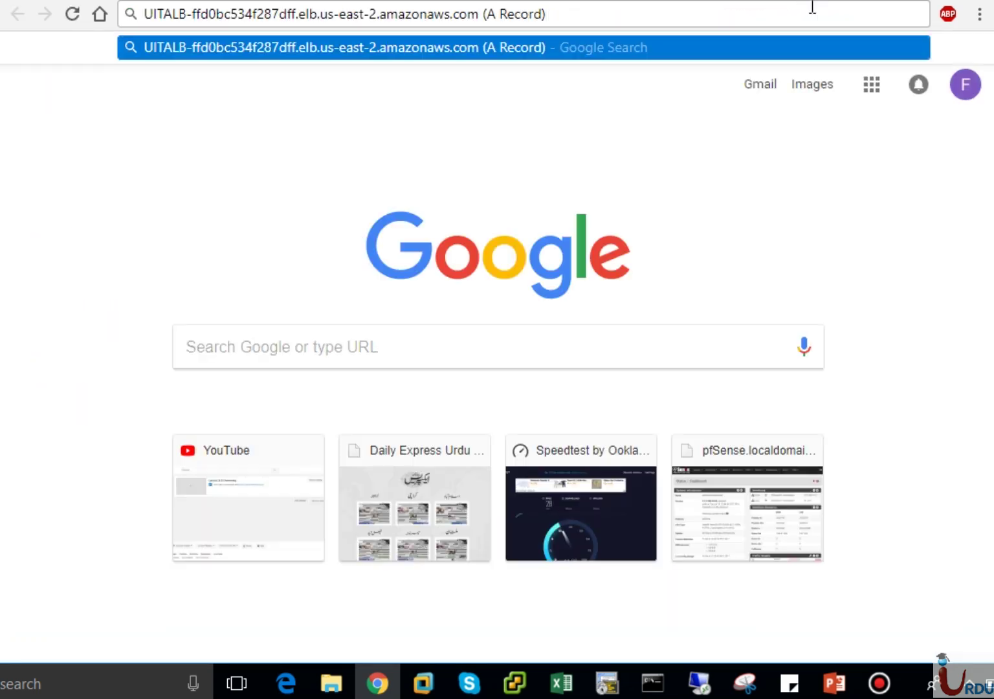
key("Return")
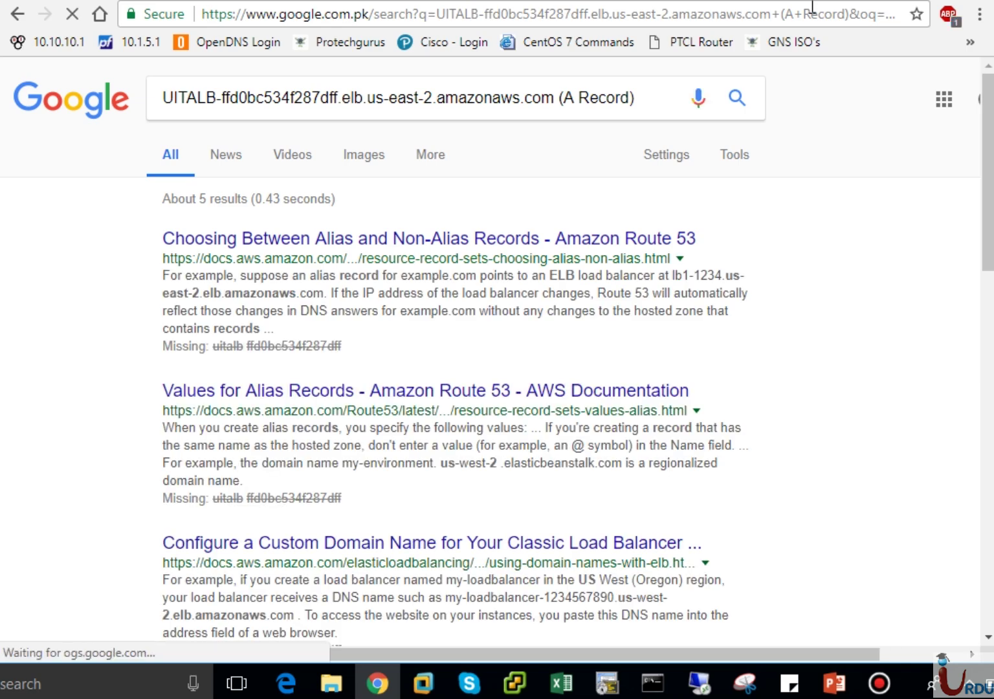
Remove the (A Record) suffix from the pasted DNS name and load UITALB-ffd0bc534f287dff.elb.us-east-2.amazonaws.com.
left_click(702, 16)
key("ctrl+v")
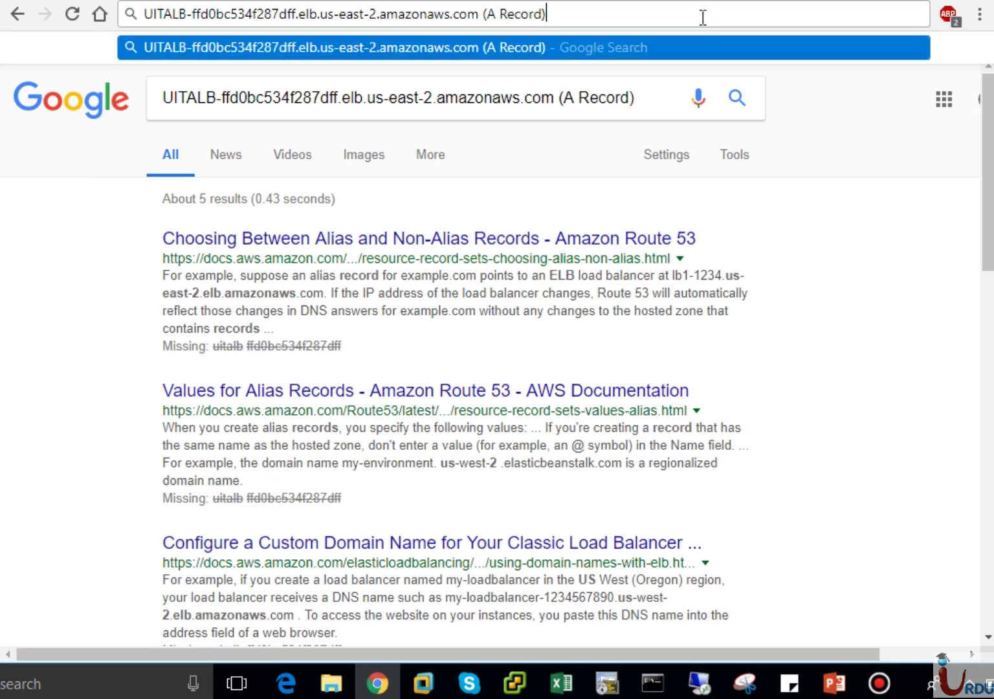
key("BackSpace")
key("BackSpace")
key("BackSpace")
key("BackSpace")
key("BackSpace")
key("BackSpace")
key("BackSpace")
key("BackSpace")
key("BackSpace")
key("BackSpace")
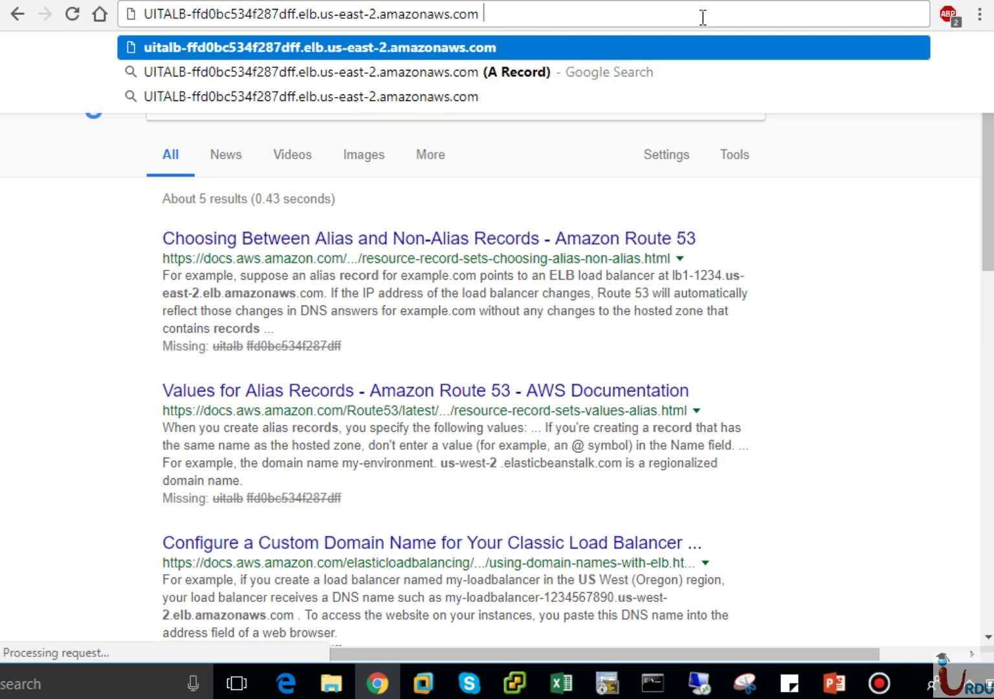
key("BackSpace")
key("Return")
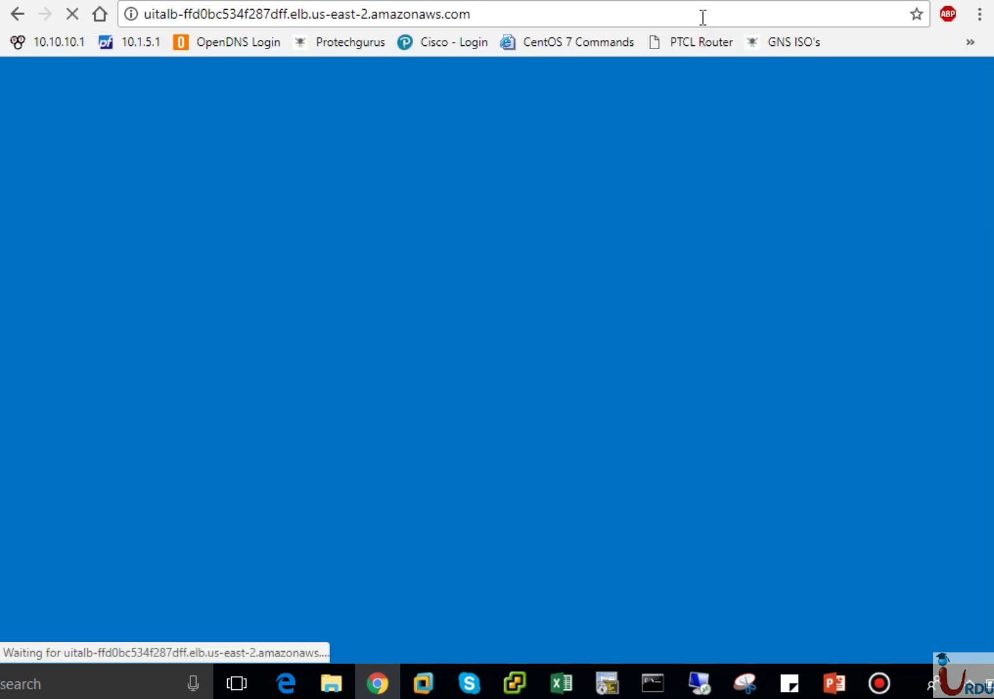
Reload the load balancer's address to check which web server answers the request.
left_click_drag(713, 165, 735, 230)
left_click_drag(717, 232, 763, 227)
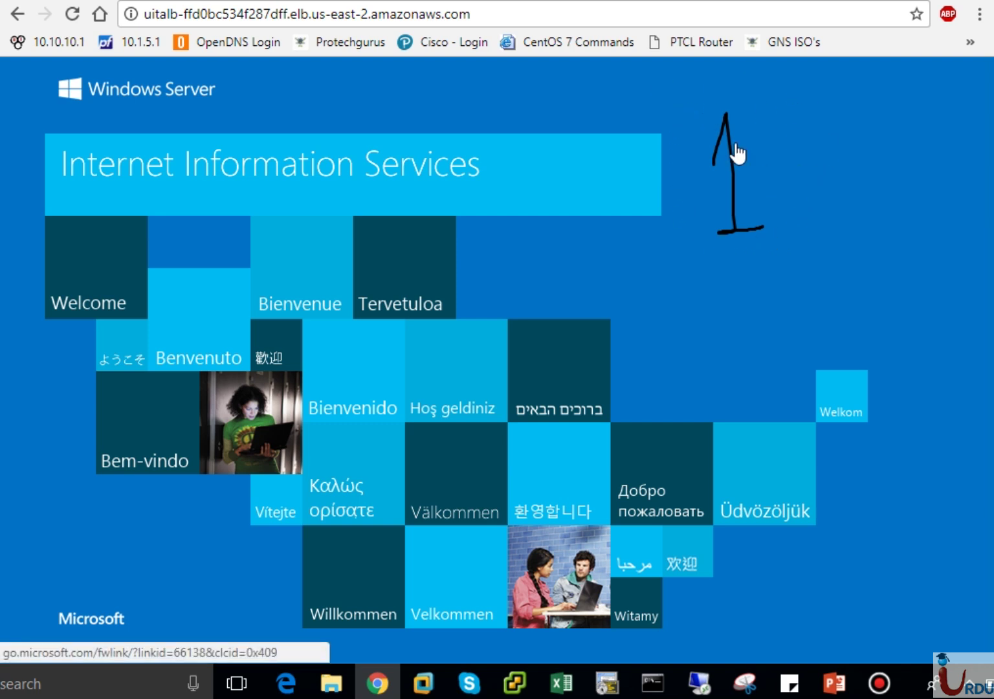
left_click(632, 22)
key("Return")
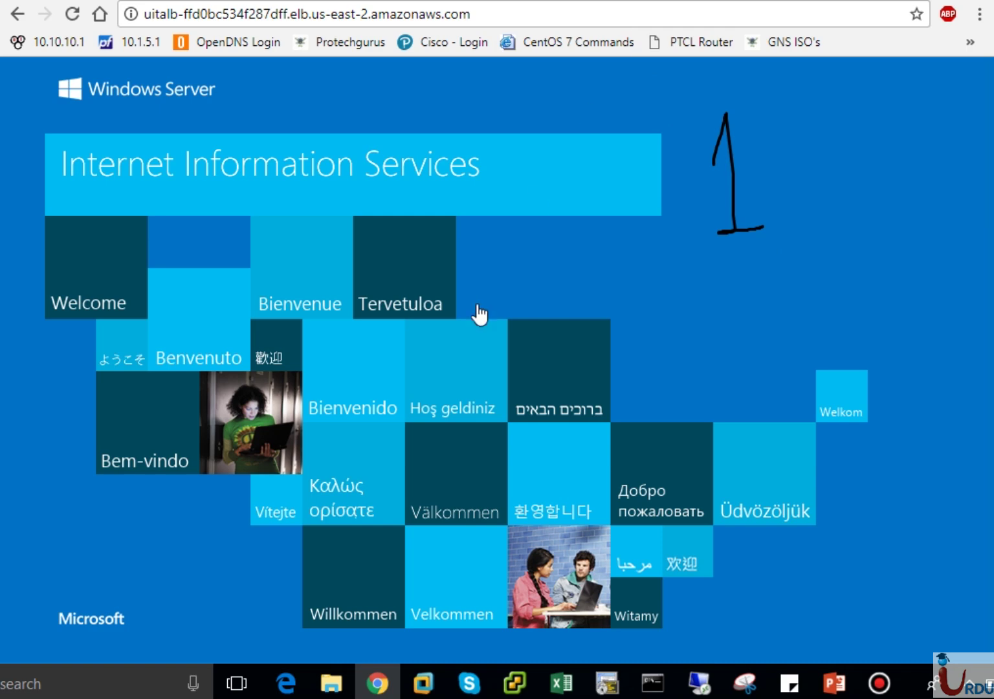
Switch to Microsoft Edge and try to open the copied DNS name with its (A Record) suffix.
left_click(292, 688)
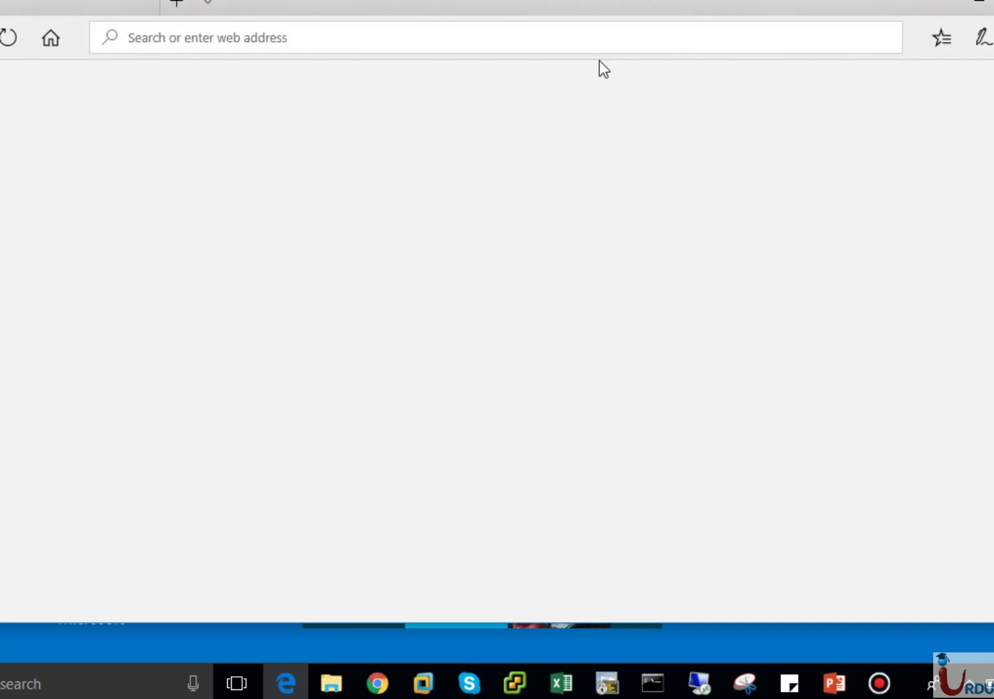
left_click(591, 41)
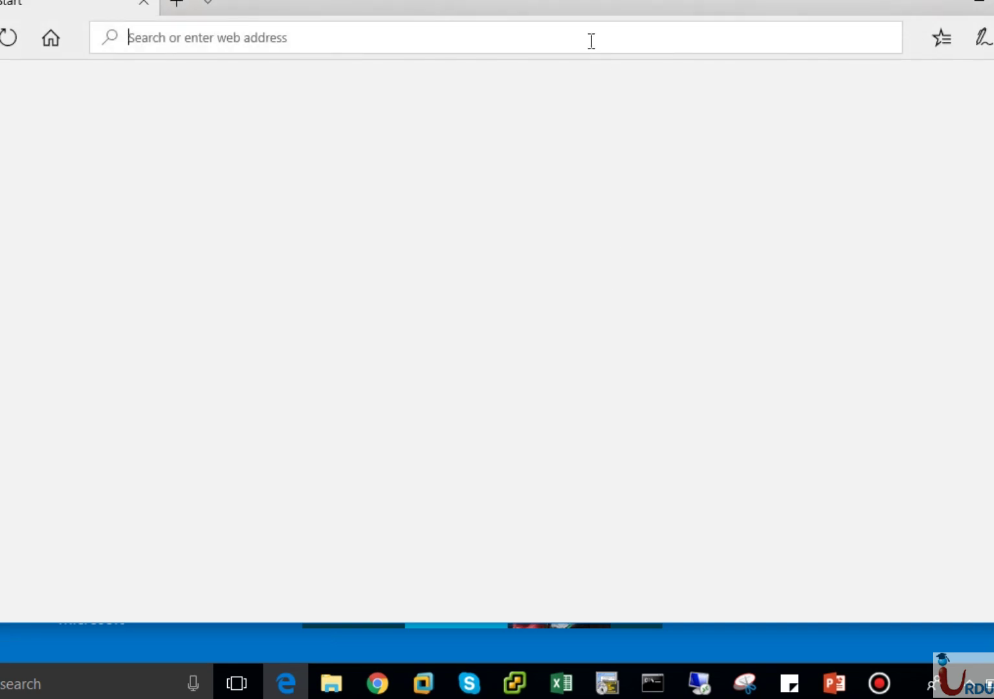
key("ctrl+v")
key("Return")
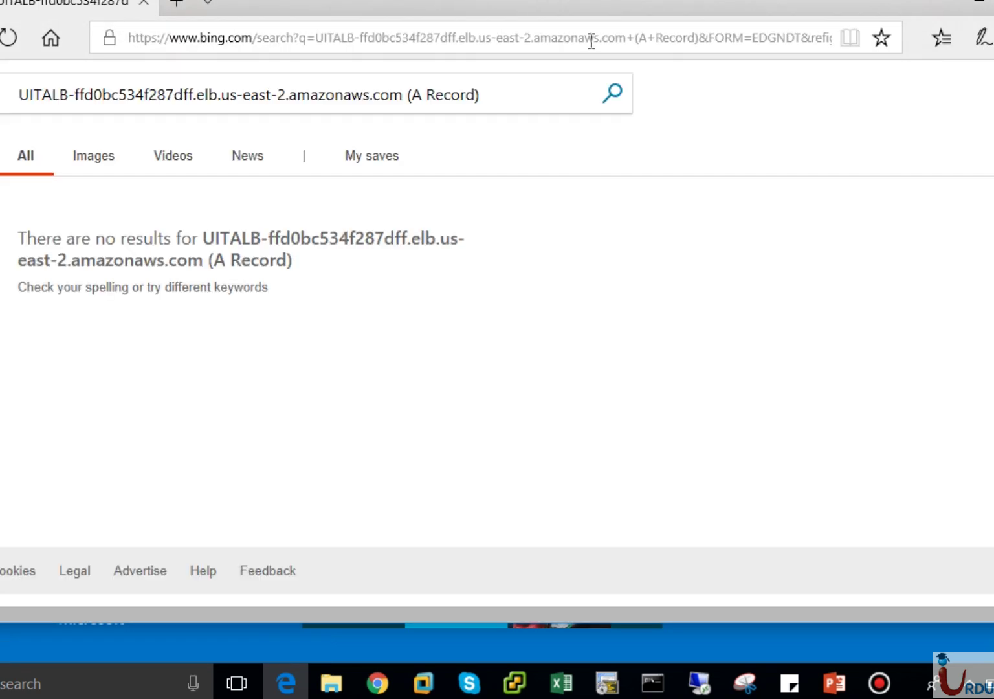
Load uitalb-ffd0bc534f287dff.elb.us-east-2.amazonaws.com in Edge by pasting the DNS name and removing the (A Record) suffix.
left_click(591, 41)
key("ctrl+v")
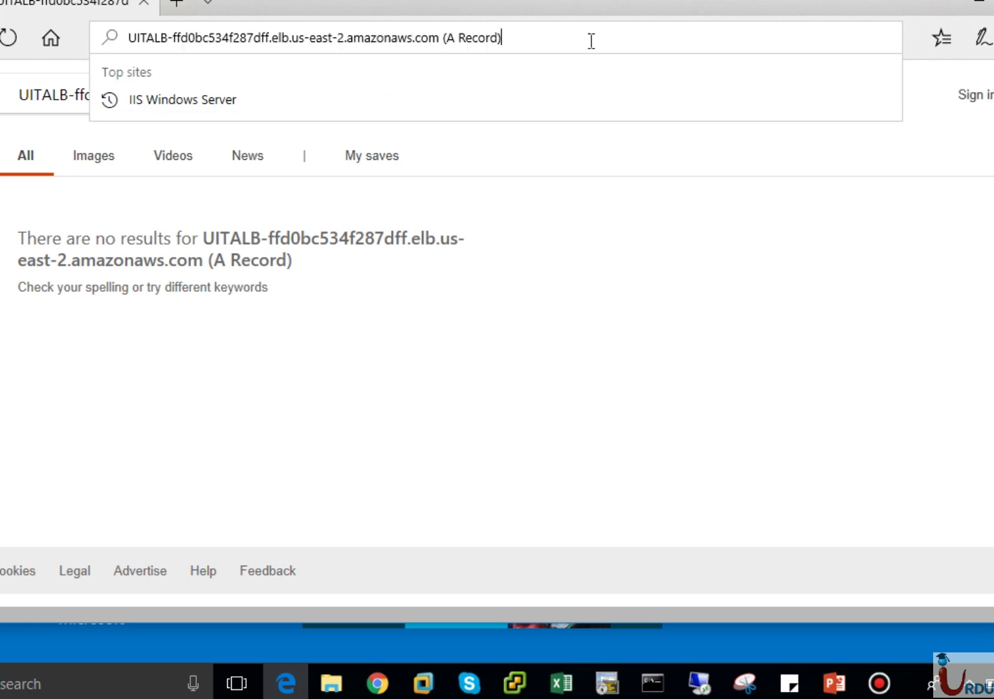
key("BackSpace")
key("BackSpace")
key("BackSpace")
key("BackSpace")
key("BackSpace")
key("BackSpace")
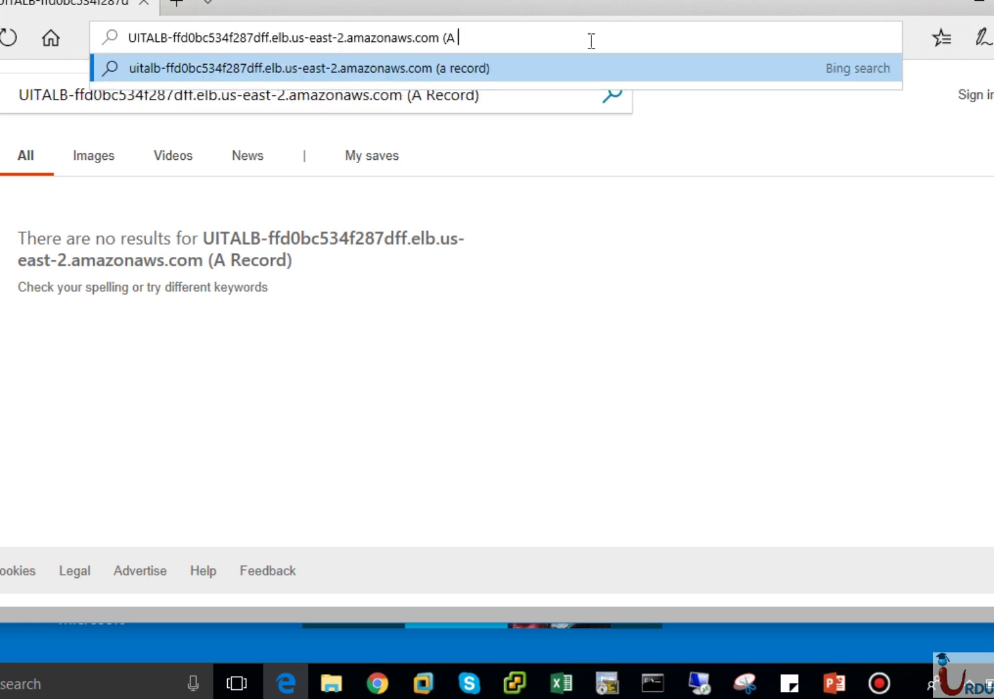
key("Return")
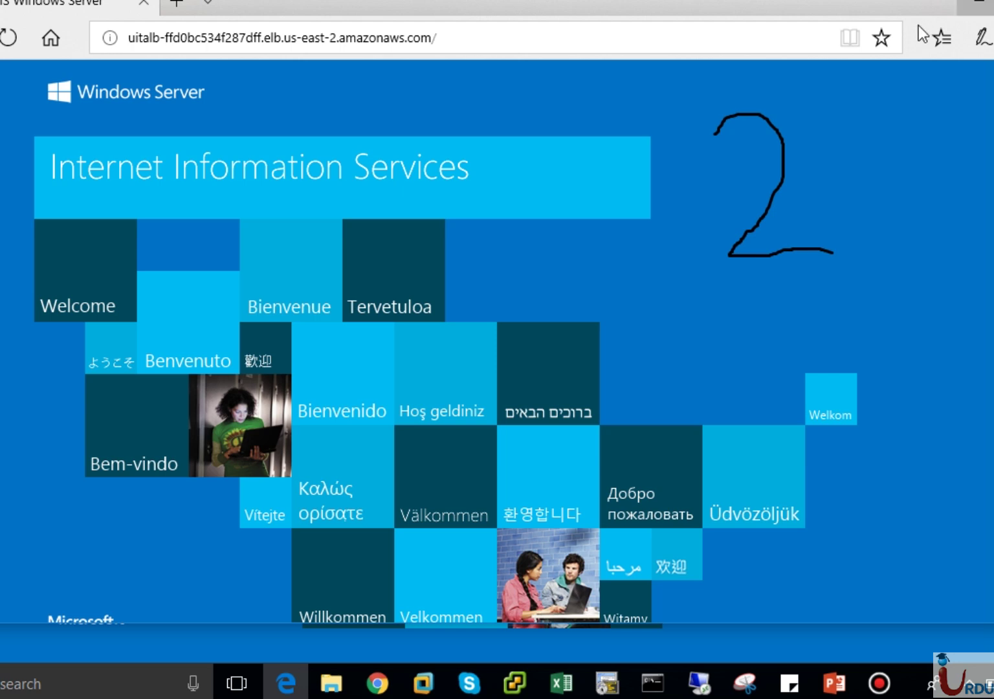
Minimize the Edge window and return to UITALB's details in the AWS console in Chrome.
left_click_drag(875, 17, 867, 52)
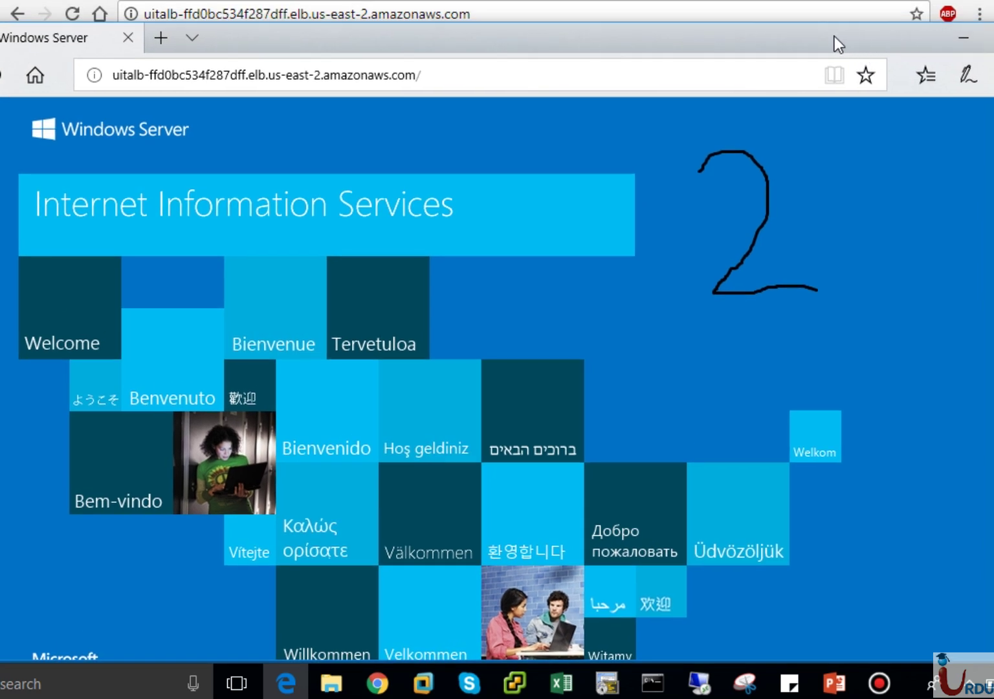
left_click(962, 42)
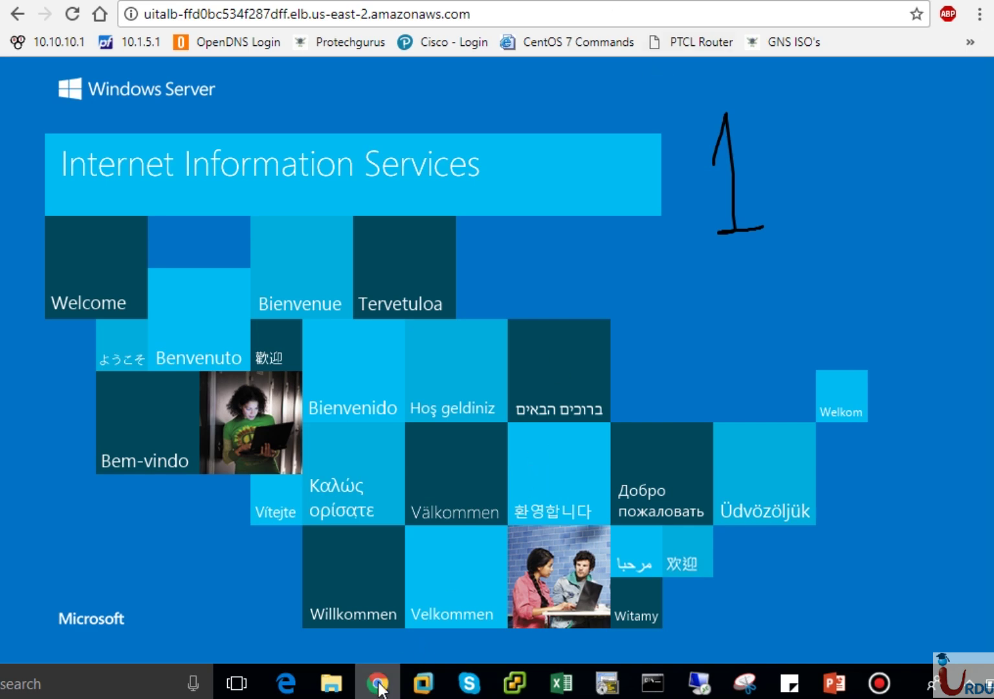
left_click(579, 2)
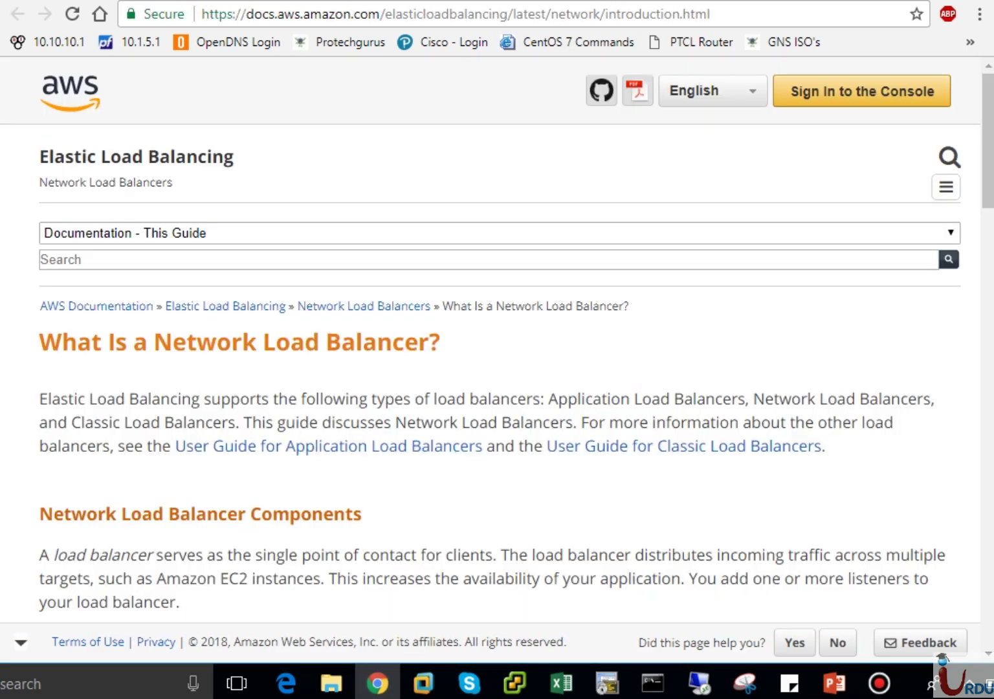
key("ctrl+Tab")
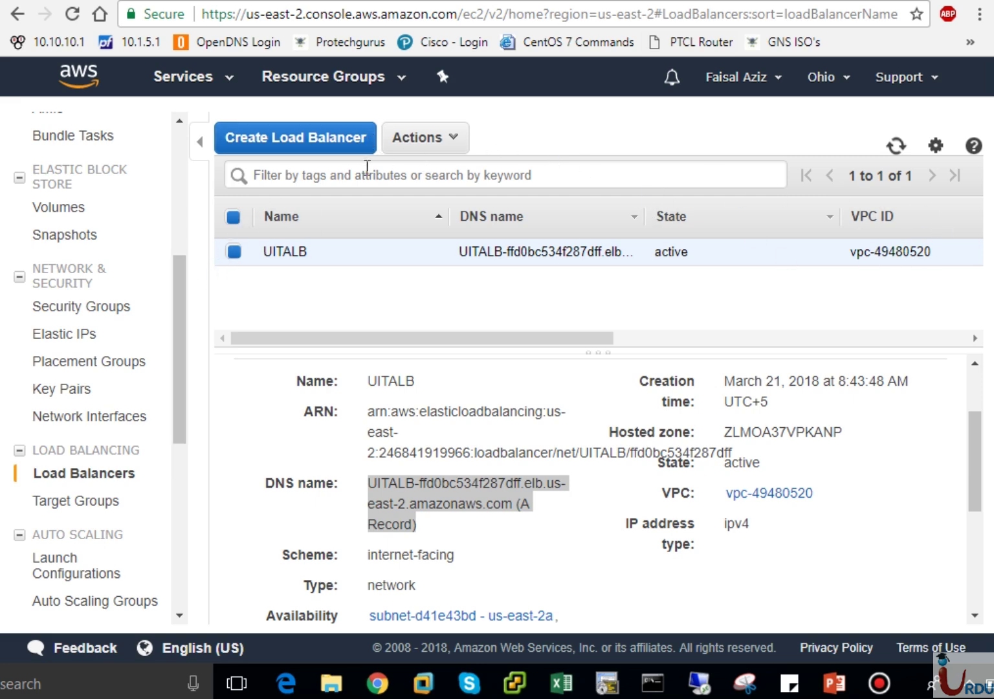
Open the EC2 instances list, and reload the load balancer's address in both Chrome and Edge to compare which server answers.
left_click(178, 149)
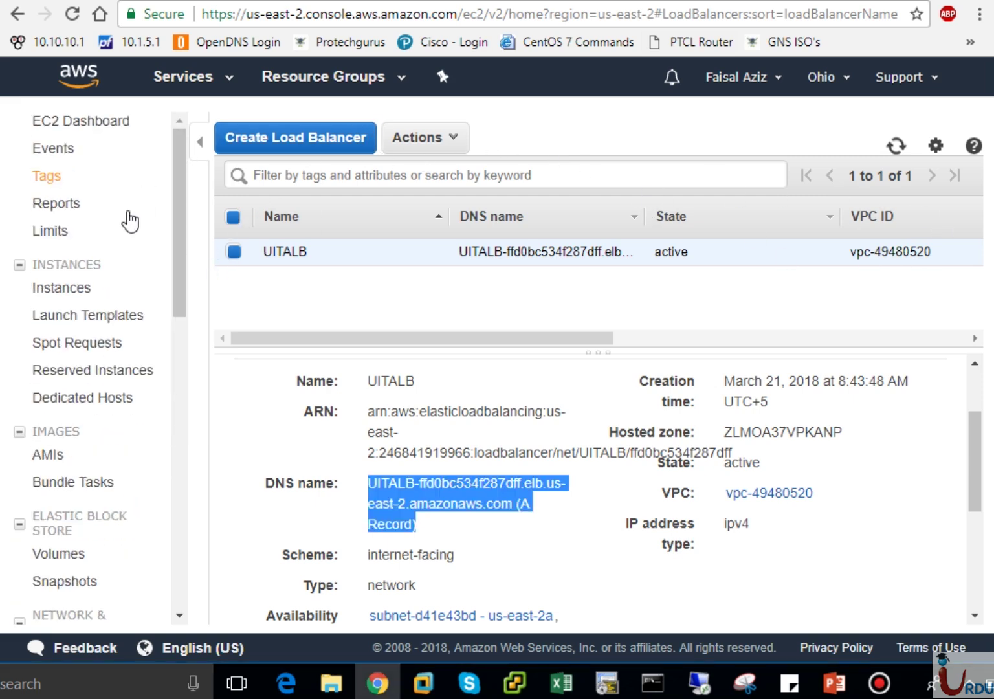
left_click(76, 289)
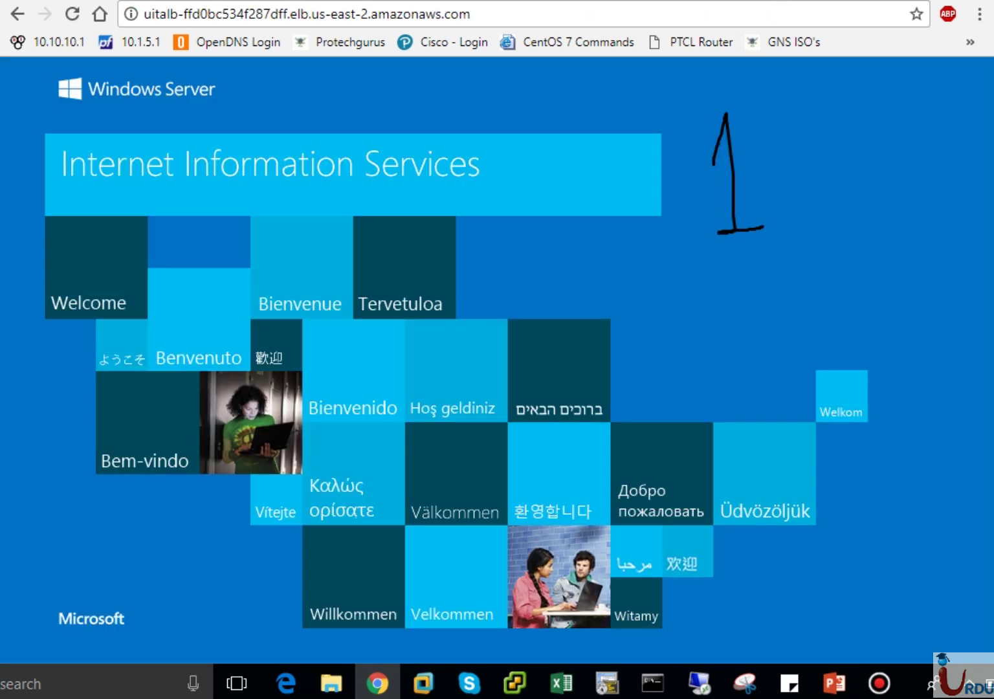
key("F5")
left_click(302, 684)
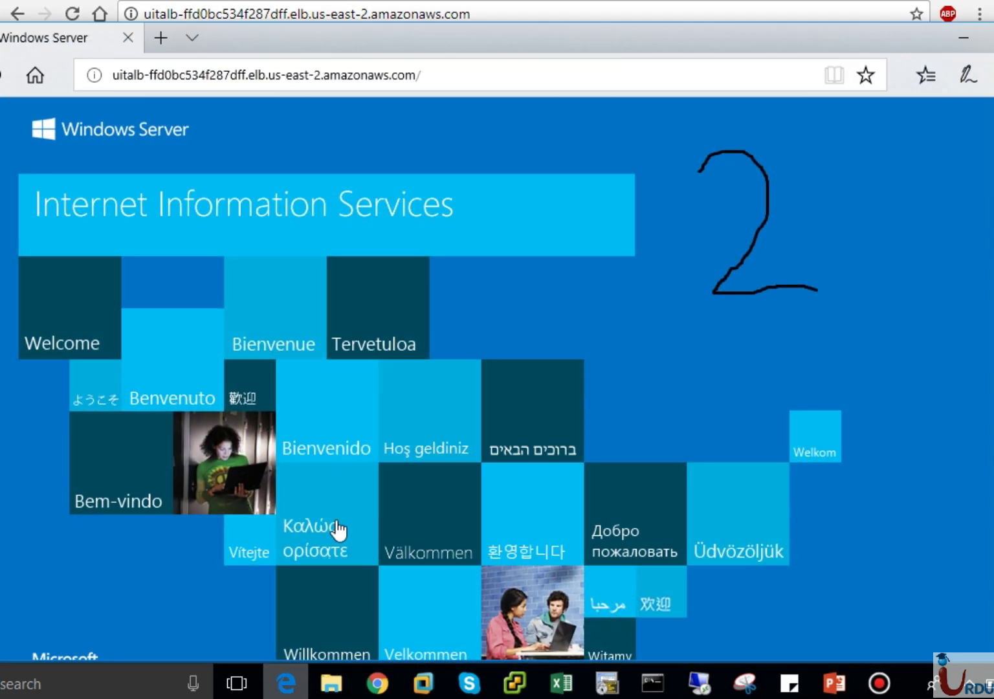
left_click(488, 80)
key("Return")
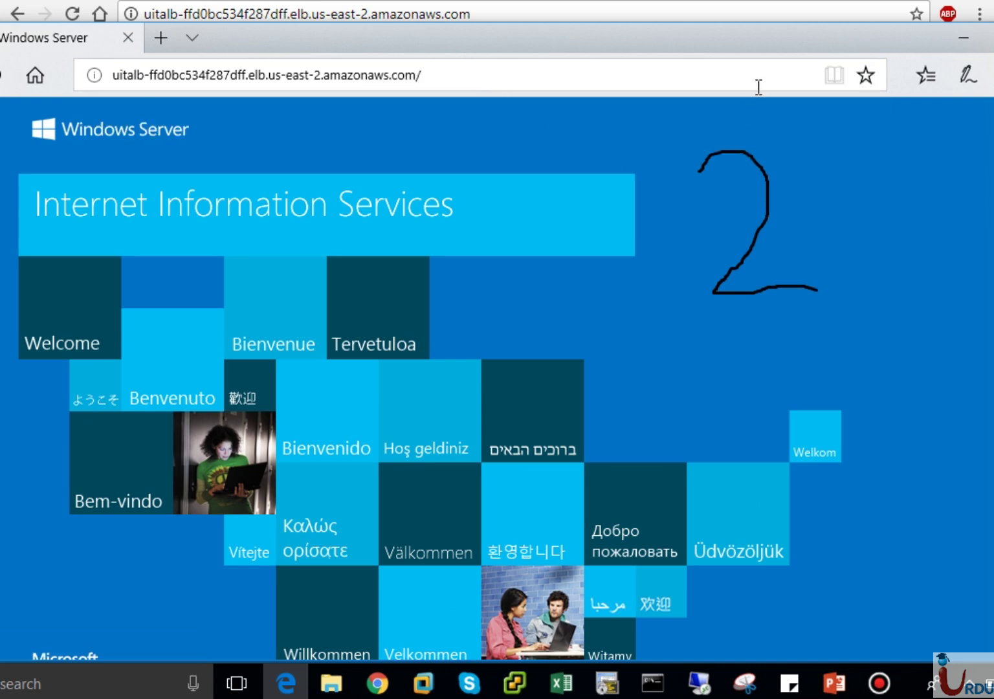
Return to the EC2 instances list in Chrome and stop the us-east-2b instance, i-0e848a31893a1a8e1.
key("alt+Tab")
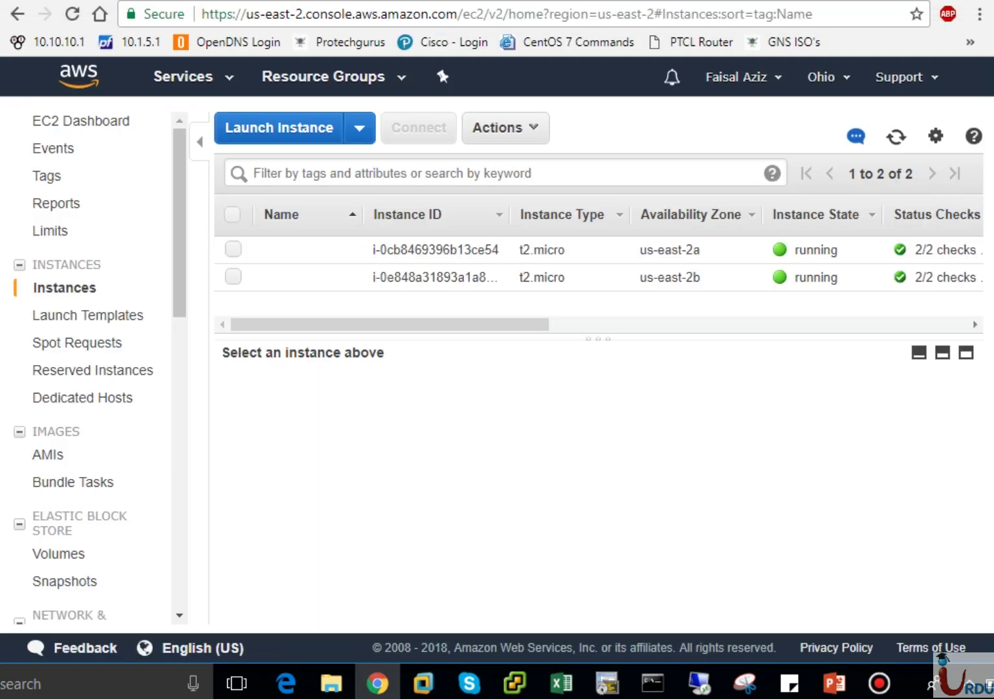
key("ctrl+Tab")
key("ctrl+shift+Tab")
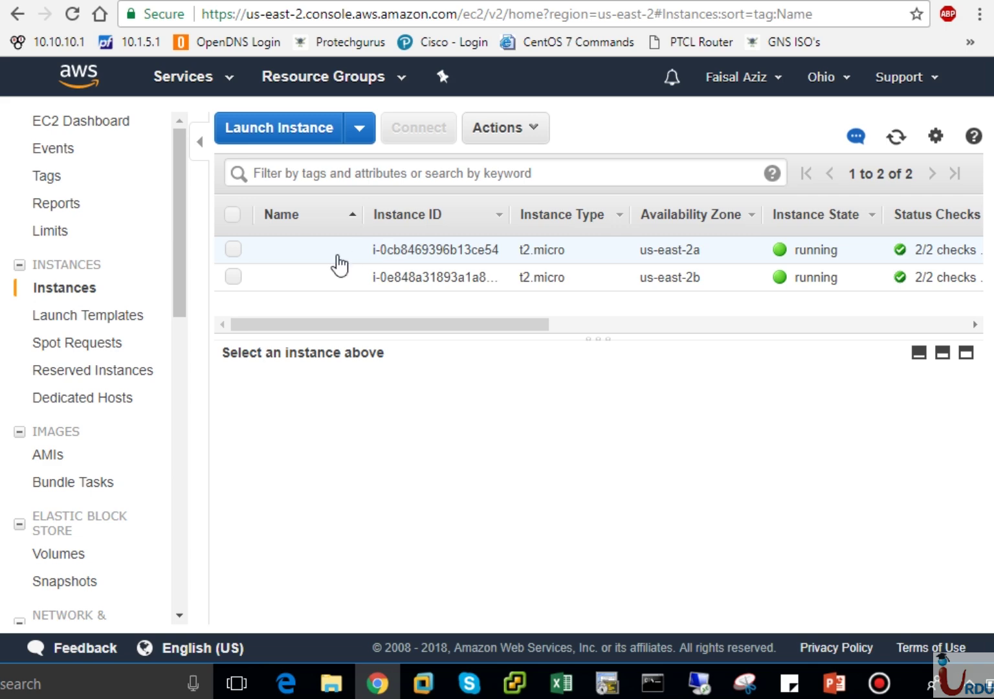
left_click(238, 279)
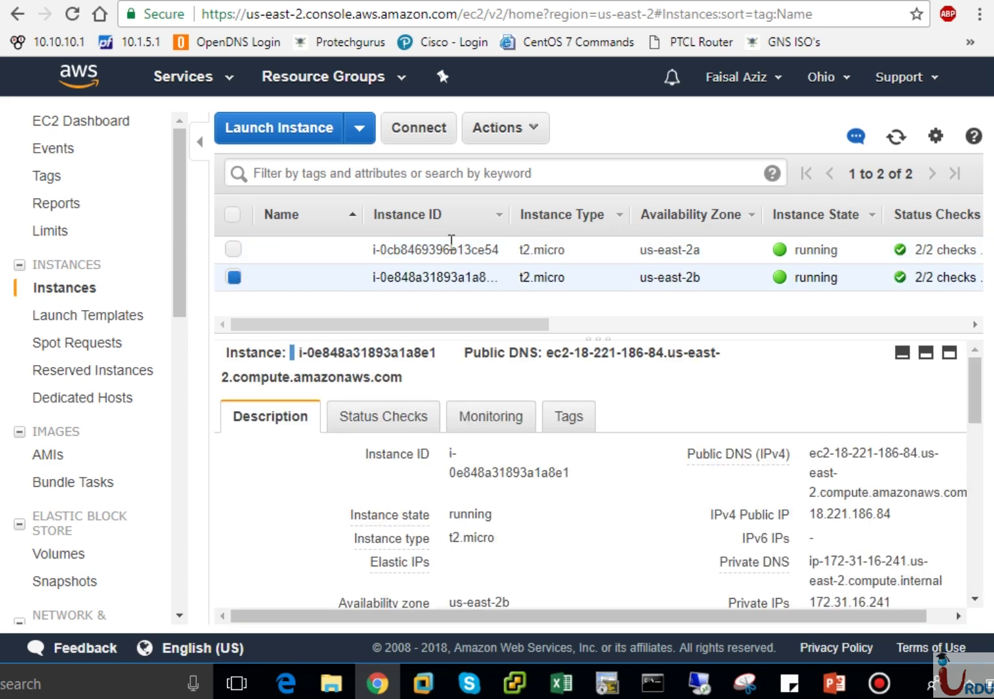
left_click(530, 133)
mouse_move(567, 246)
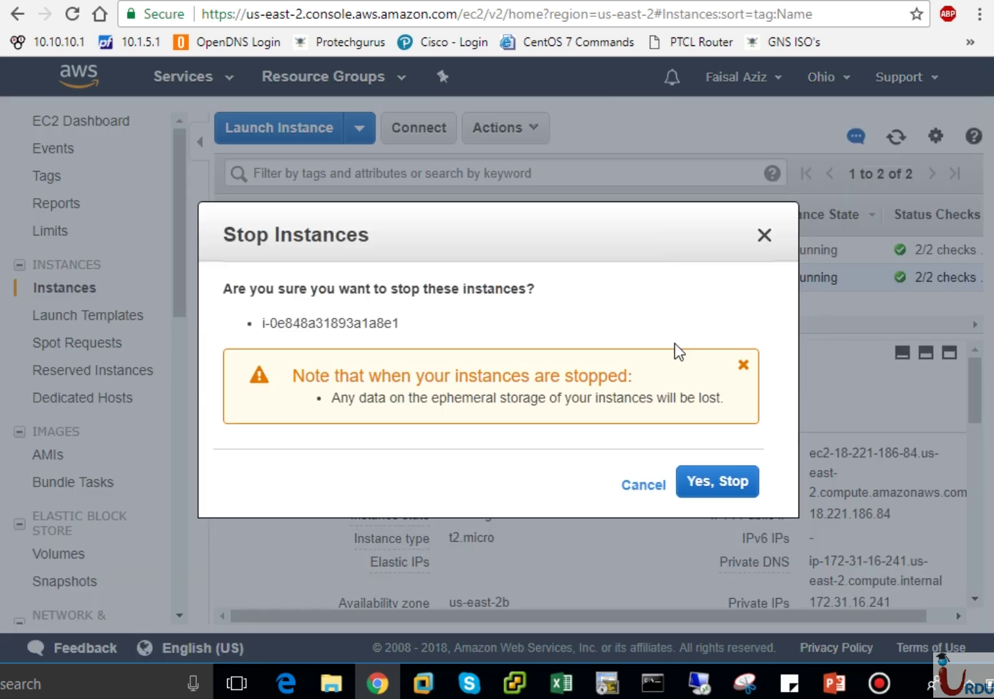
left_click(707, 482)
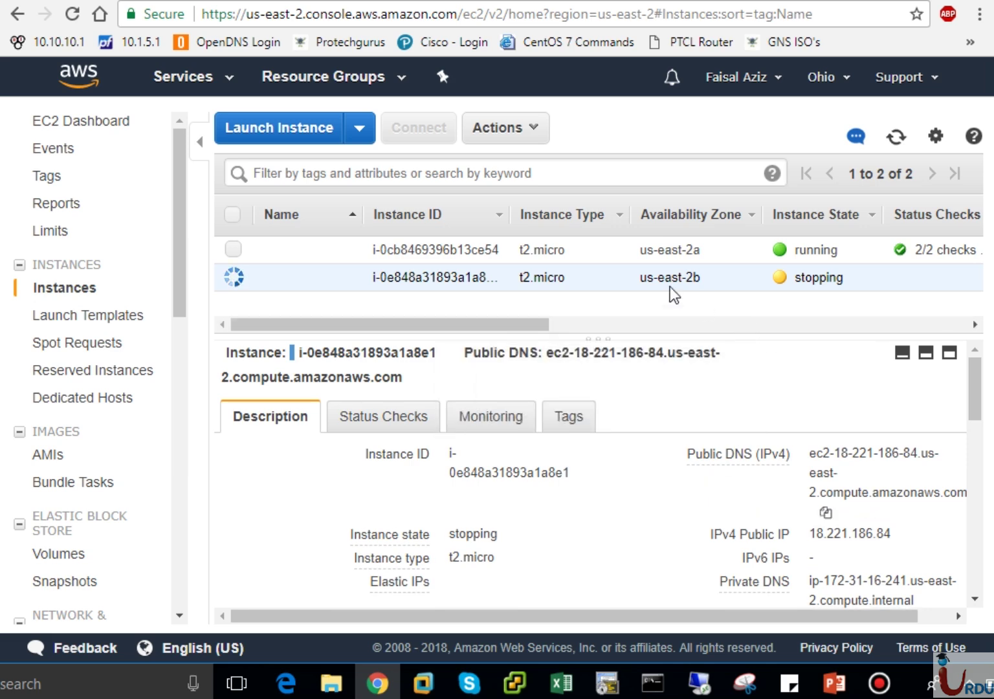
Open UITATArgetgroup in the target groups and examine the health status of its registered targets and availability zones.
left_click_drag(185, 298, 172, 446)
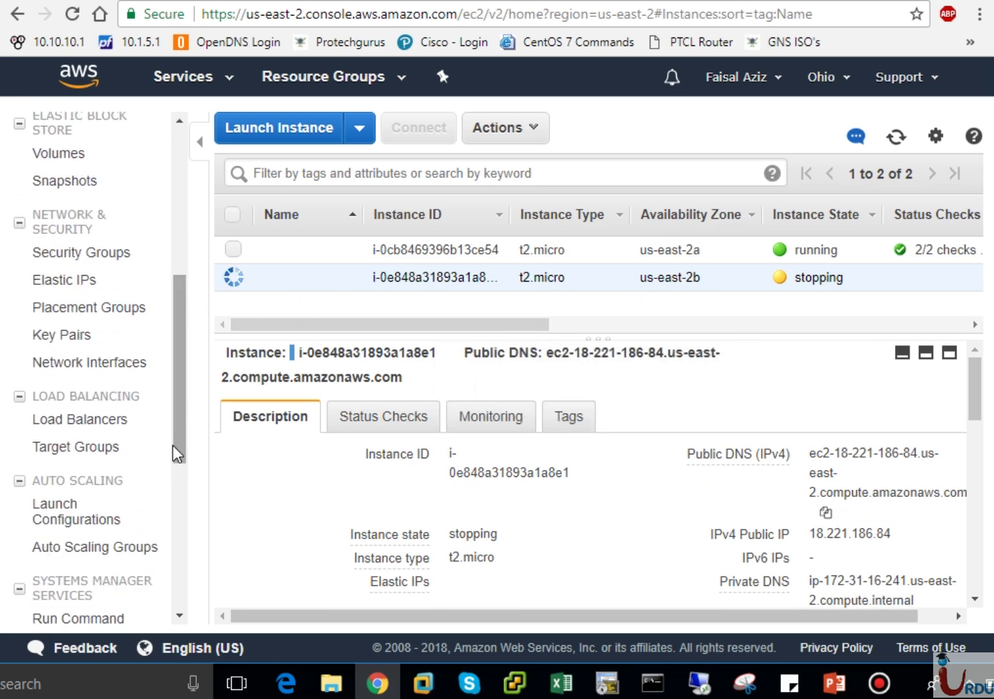
left_click(120, 453)
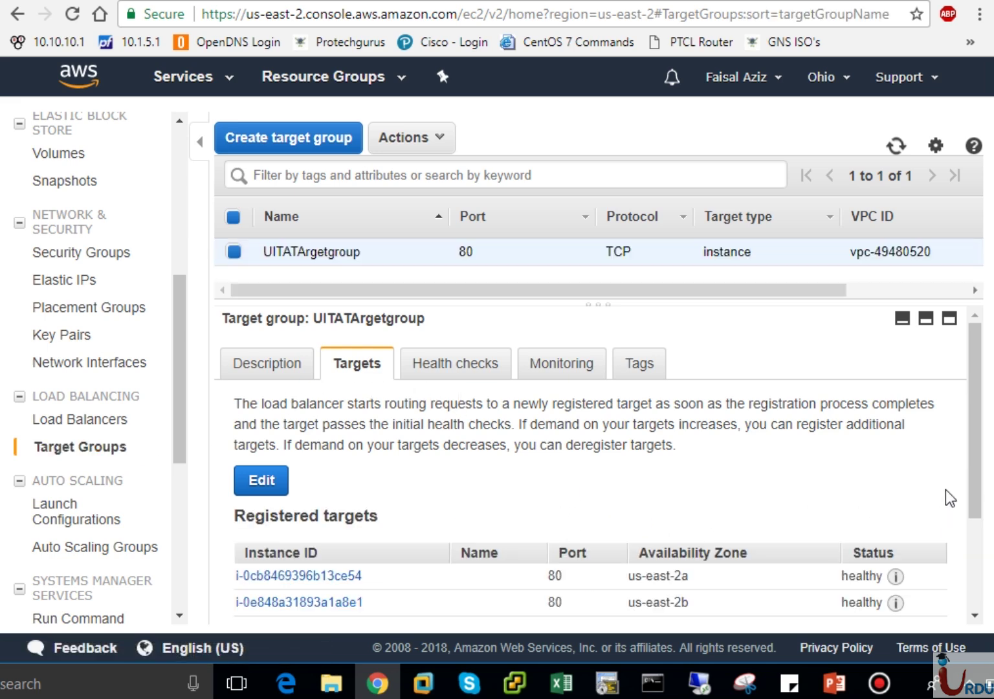
left_click_drag(979, 484, 977, 590)
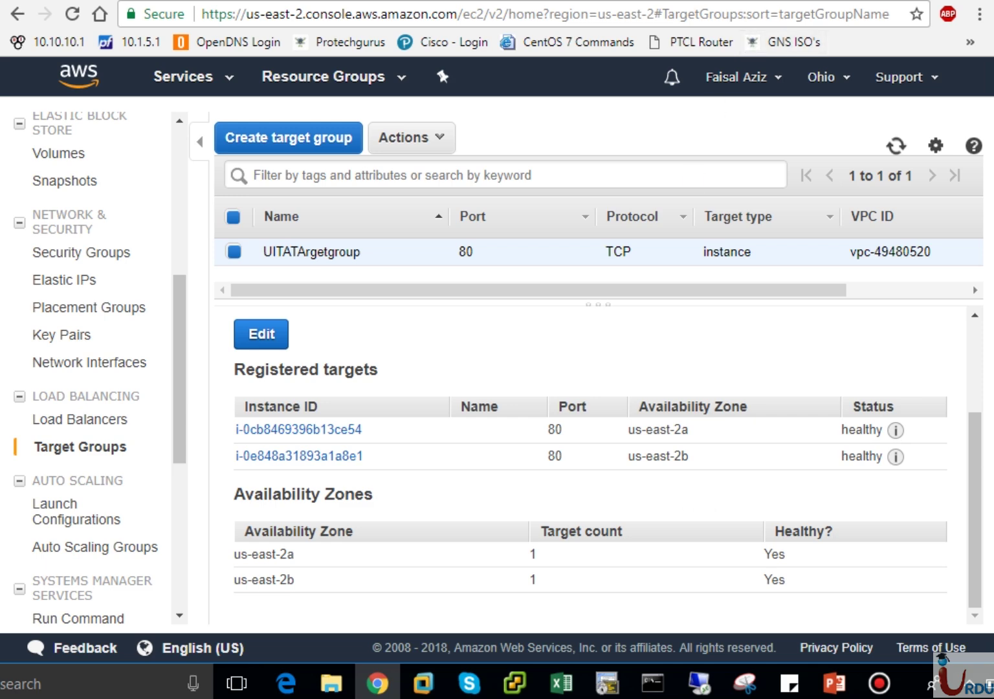
Reload the stopped server's own address, ec2-18-221-186-84.us-east-2.compute.amazonaws.com/index/, to test whether it still responds.
key("ctrl+Tab")
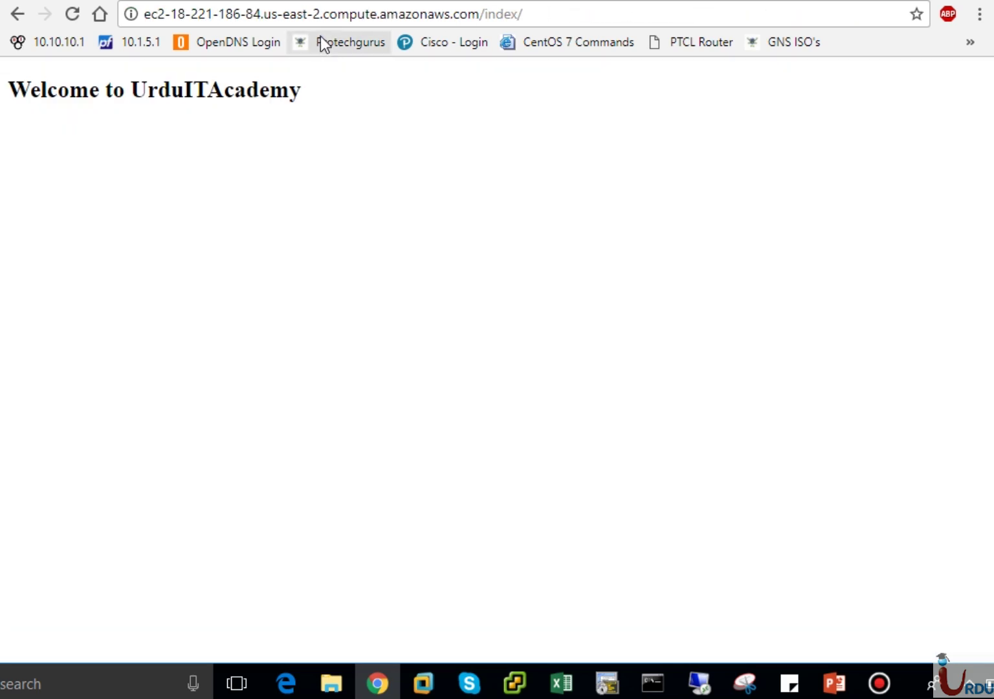
left_click(593, 20)
key("Return")
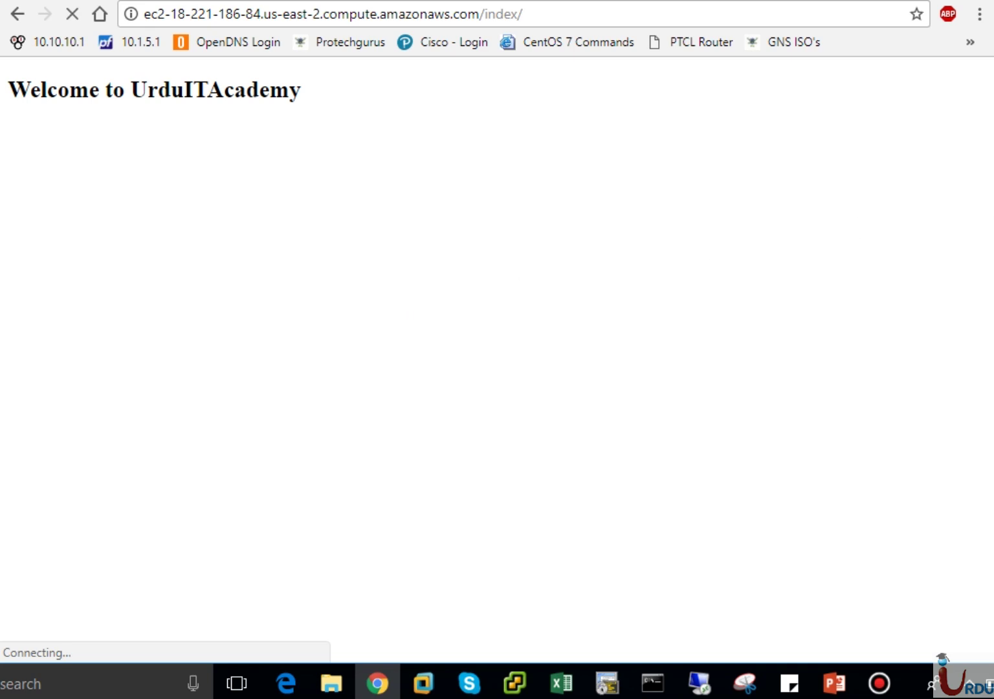
Switch to Edge and reload the load balancer's address repeatedly to check which web server answers.
key("alt+Tab")
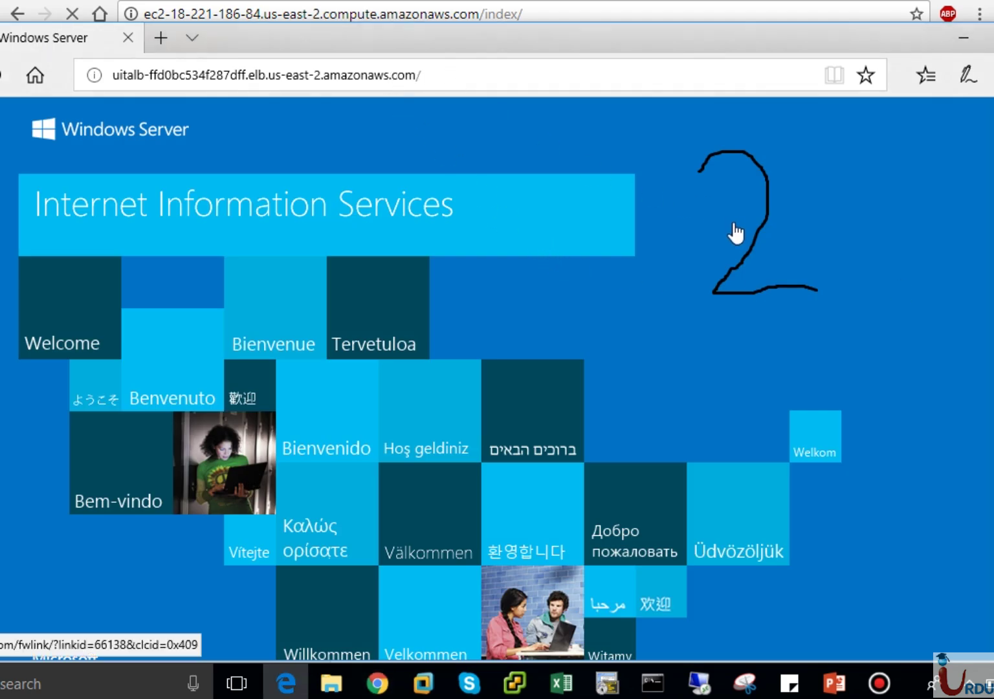
left_click(469, 74)
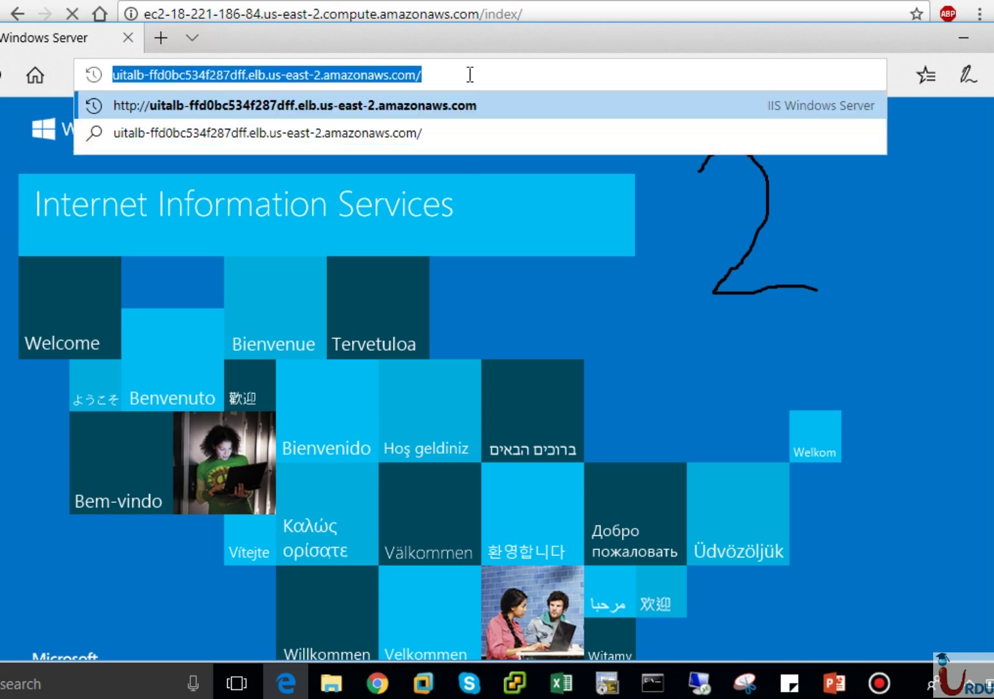
key("Return")
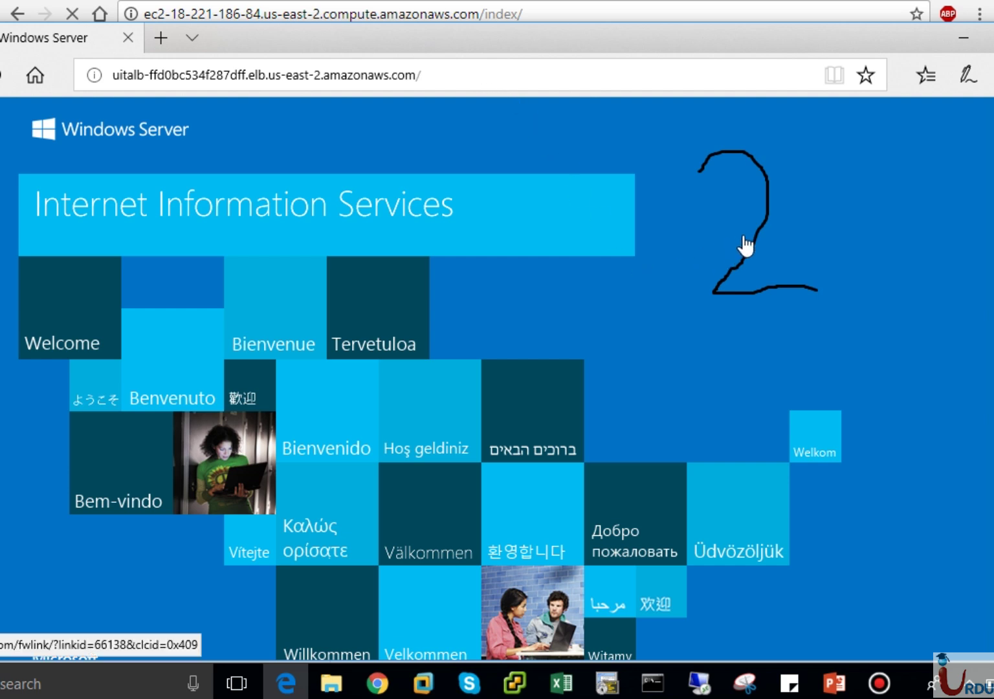
left_click(511, 78)
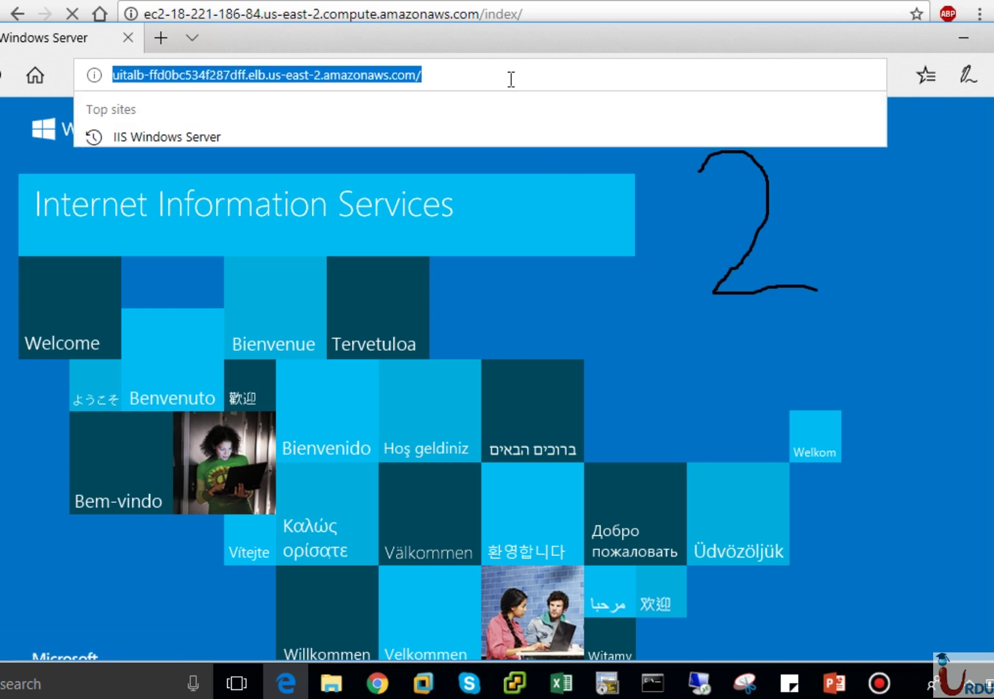
key("Return")
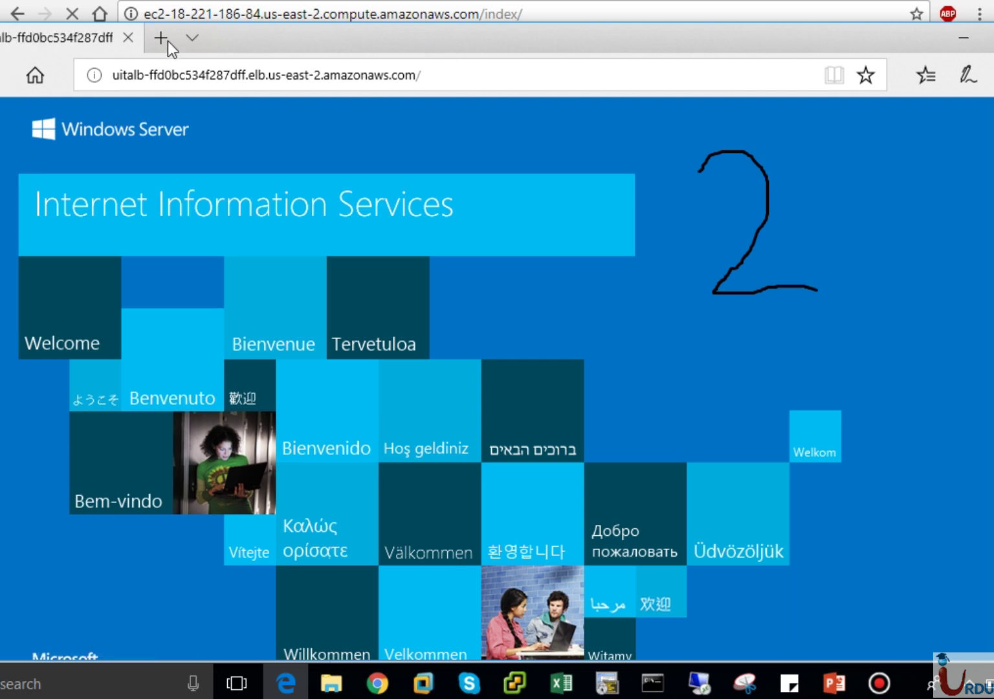
left_click_drag(299, 38, 394, 36)
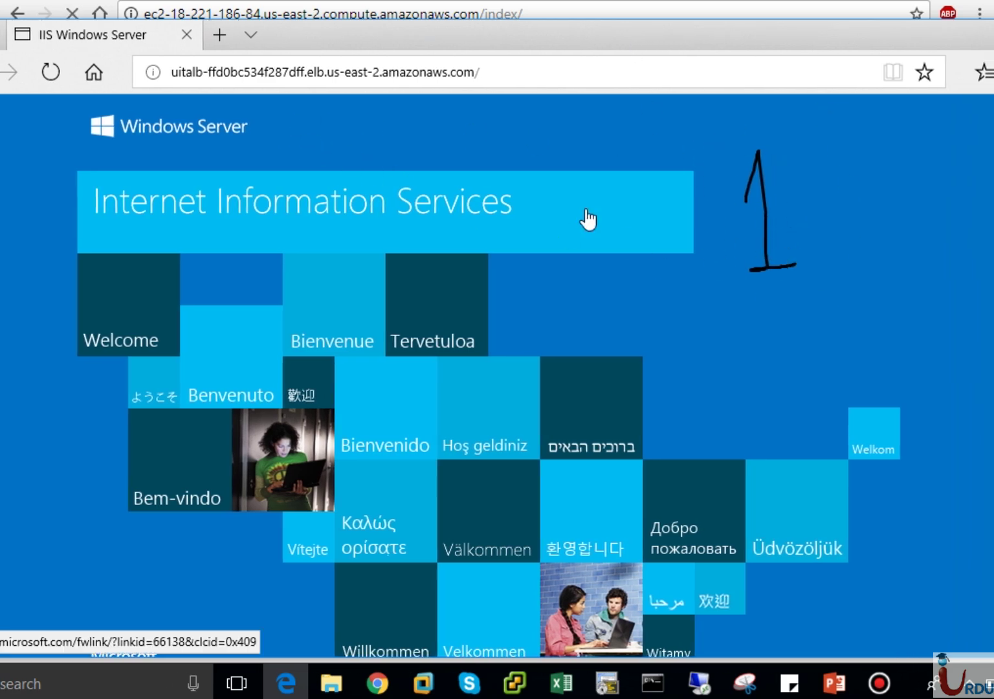
Copy the load balancer's address from Edge and load it in Chrome in place of the stopped server's address.
left_click(495, 76)
key("ctrl+c")
key("Return")
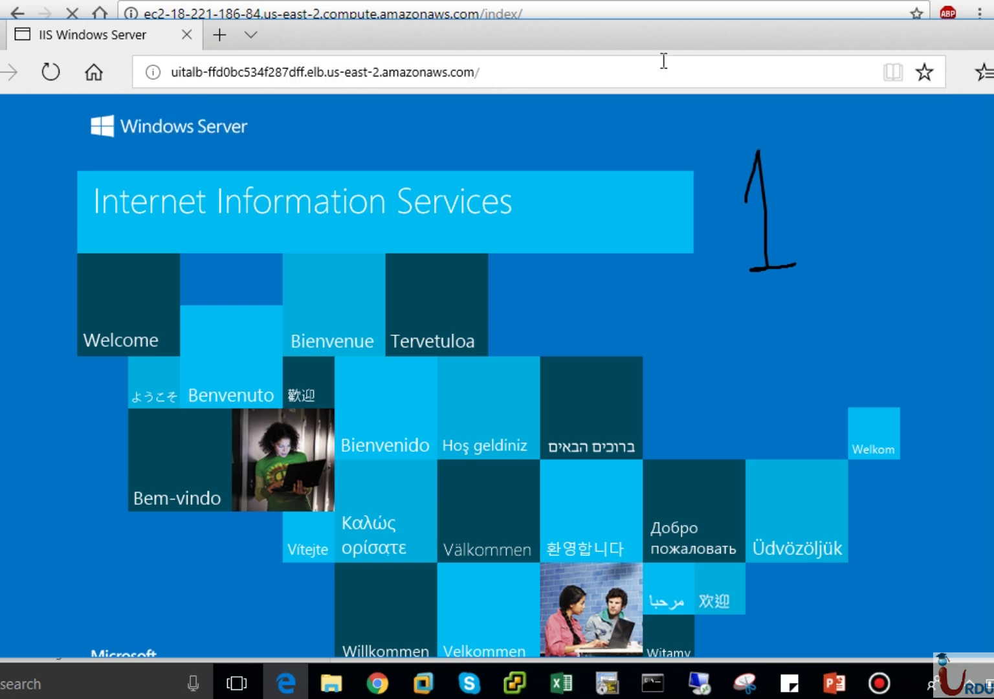
key("alt+Tab")
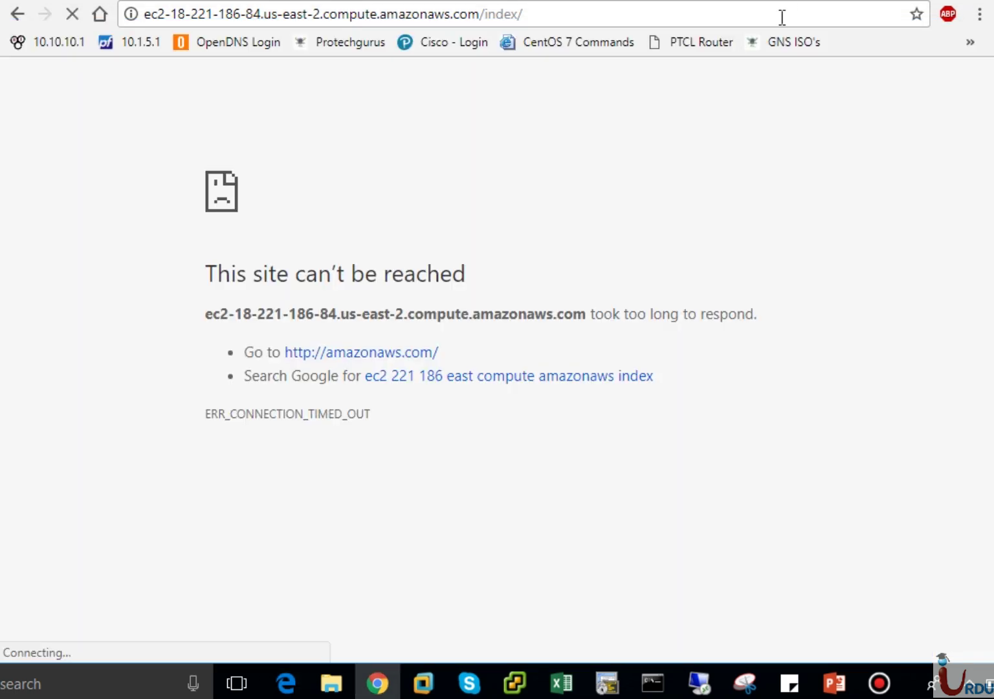
left_click(782, 18)
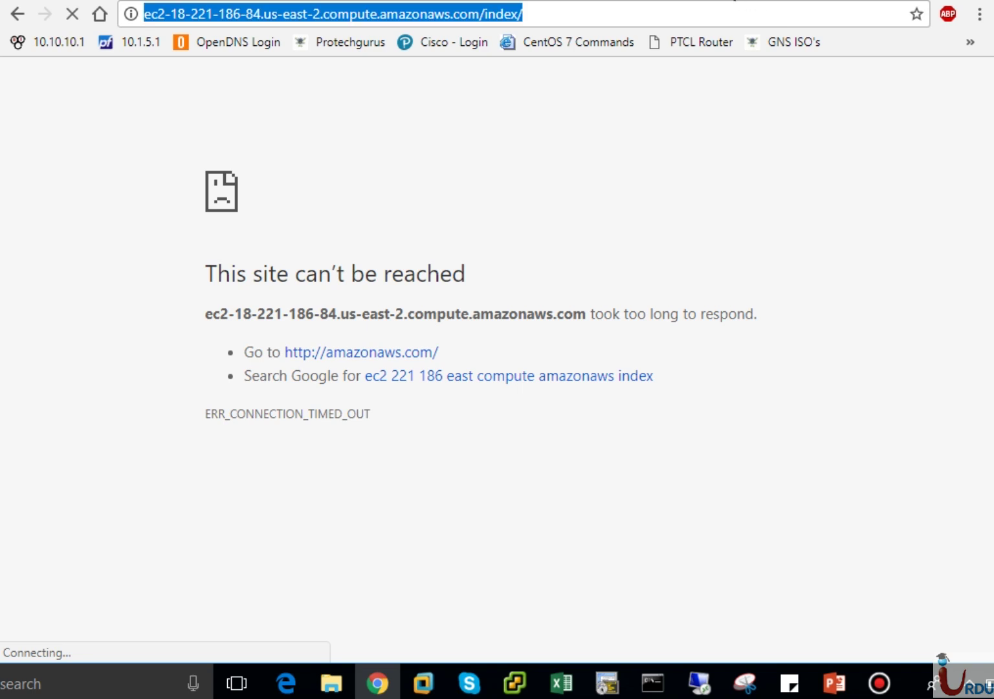
key("ctrl+v")
key("Return")
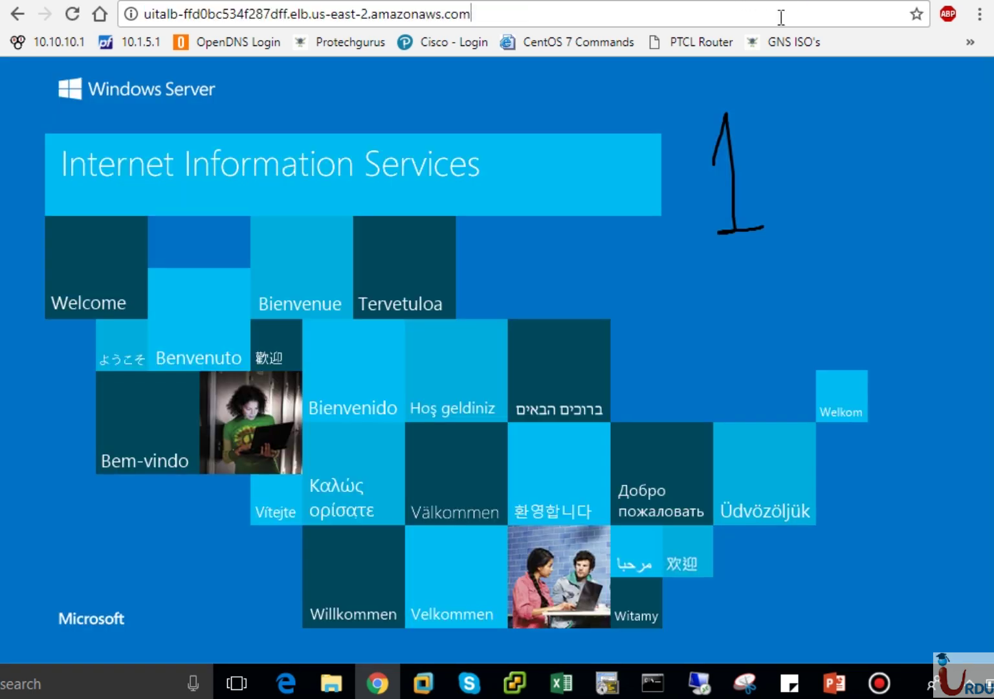
left_click(781, 18)
key("Return")
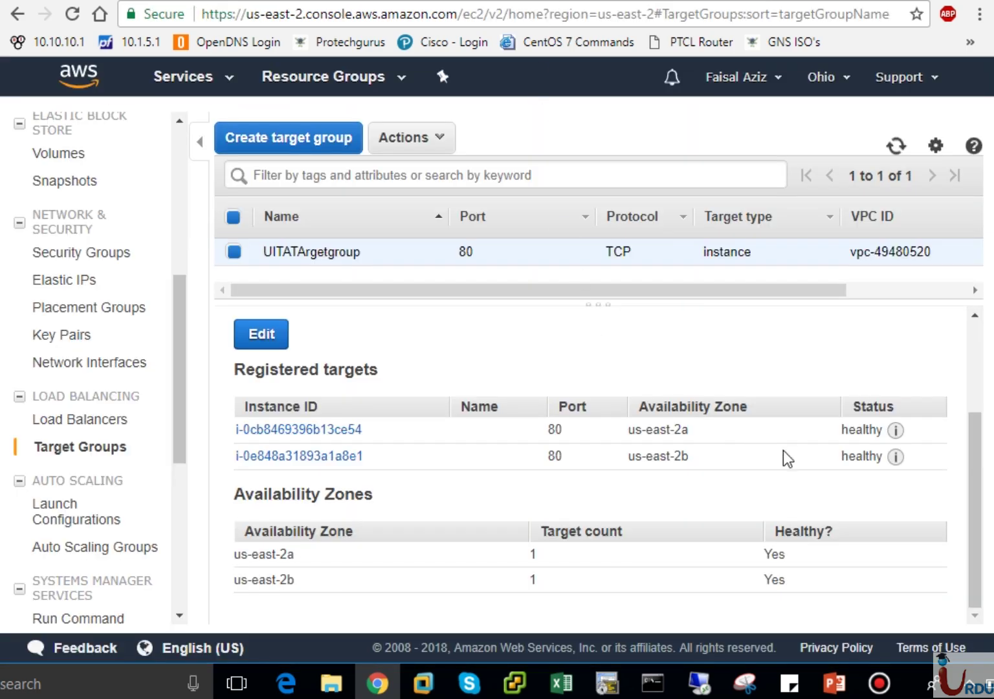
Return to UITATArgetgroup in the AWS console and refresh its registered targets to examine the us-east-2b instance's health status.
left_click(896, 146)
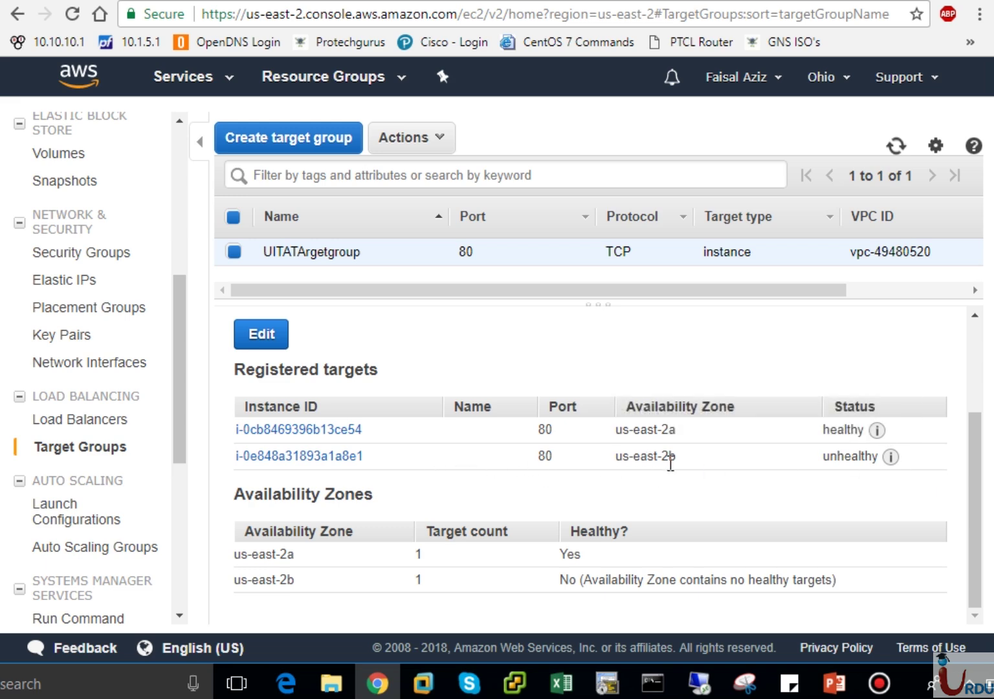
double_click(845, 455)
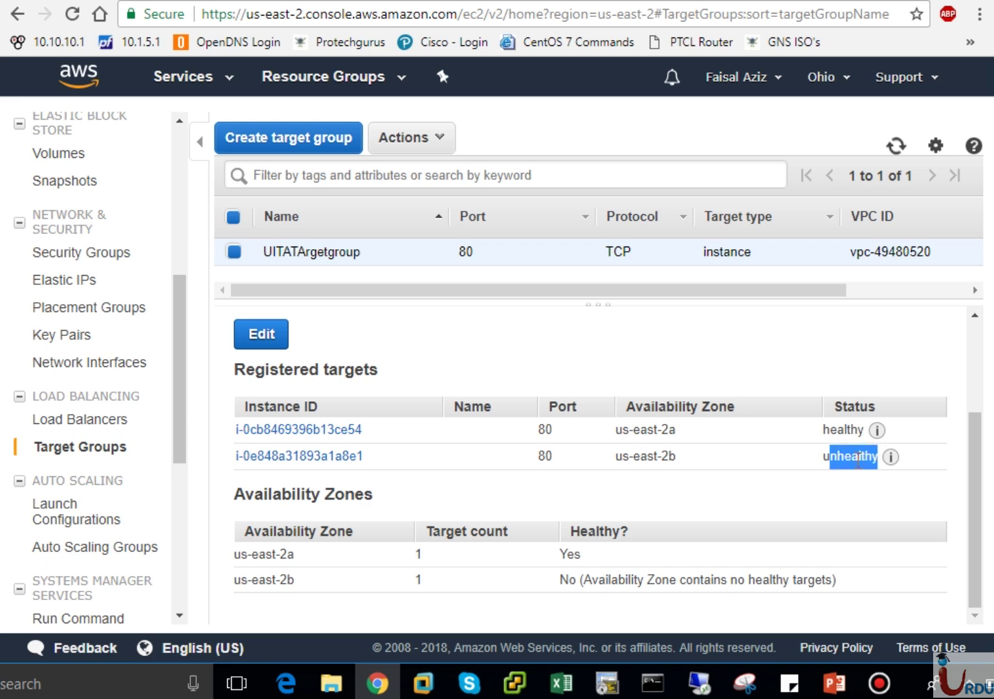
left_click(858, 461)
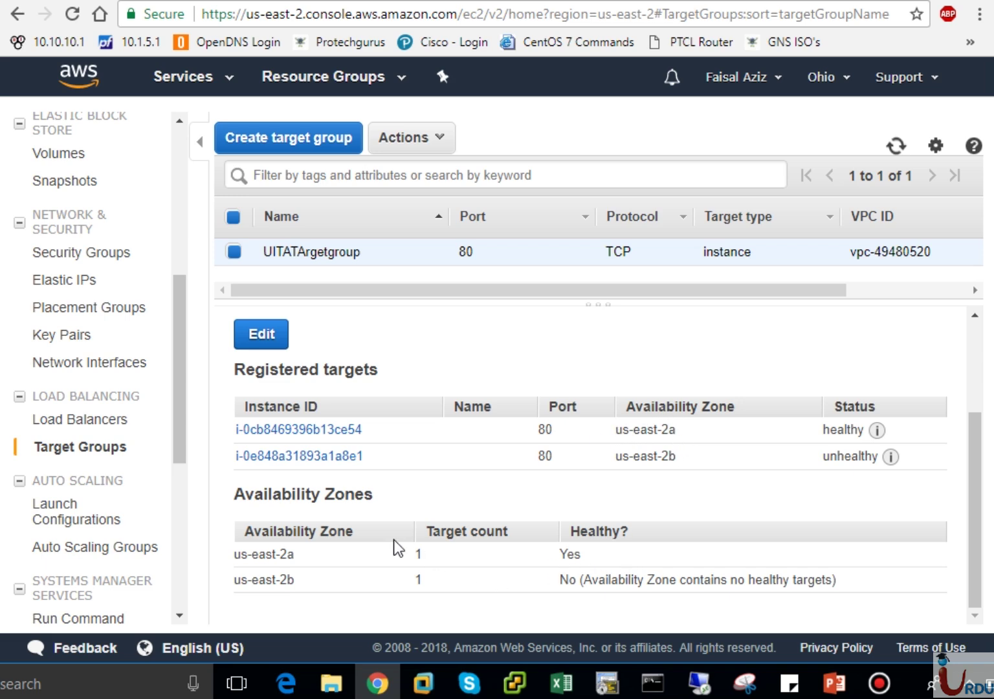
left_click_drag(175, 418, 180, 466)
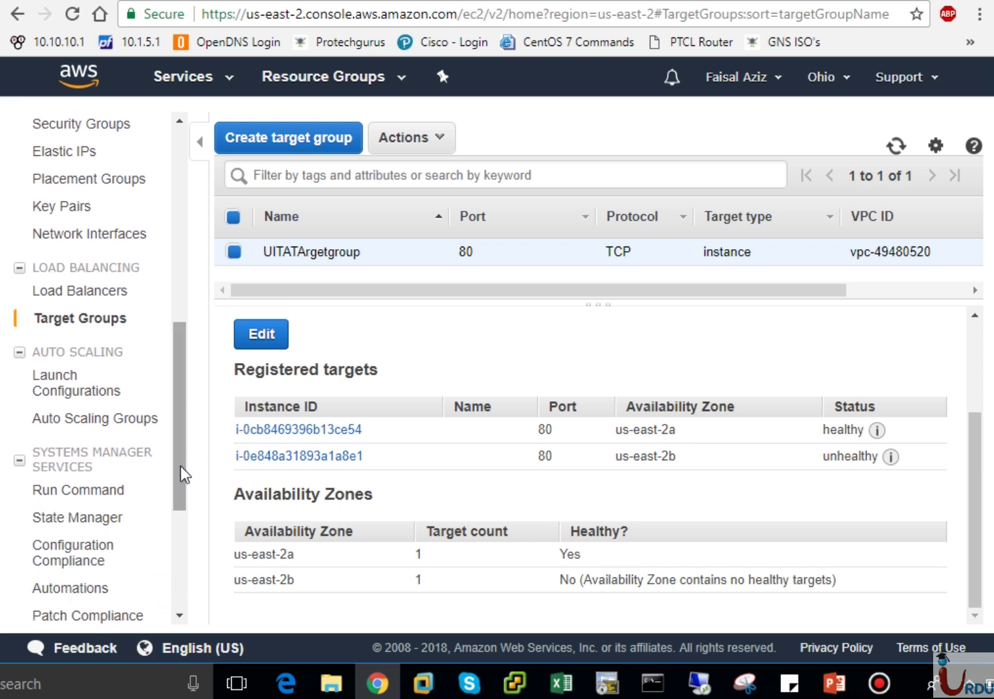
Switch to PowerPoint and page through the Network Load Balancer slides to review the topics covered.
left_click(828, 681)
key("Down")
key("Down")
key("Down")
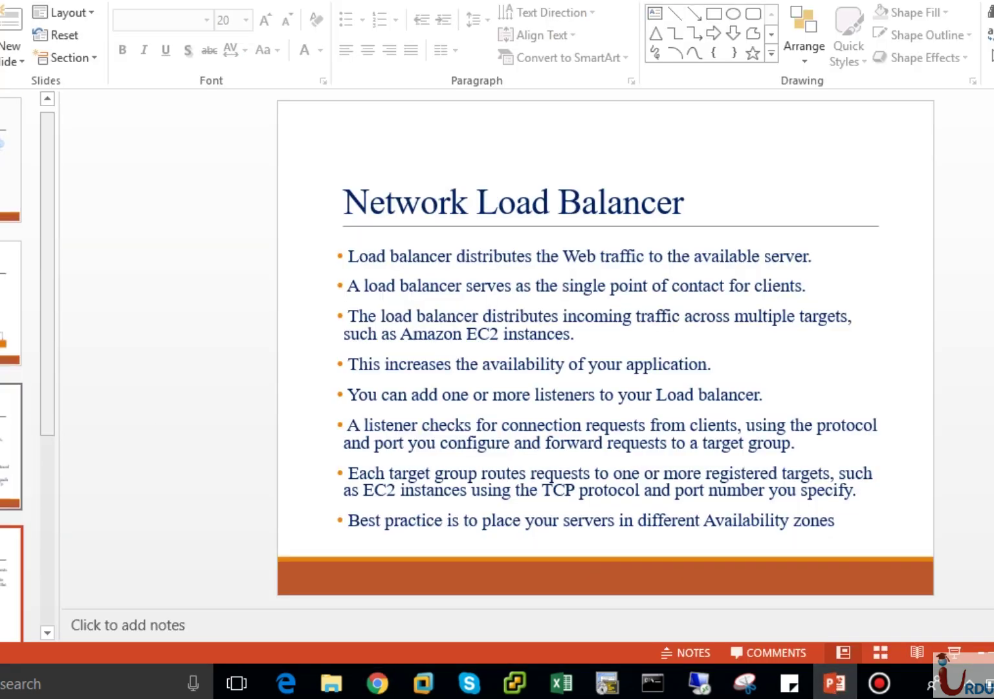
key("Down")
key("Up")
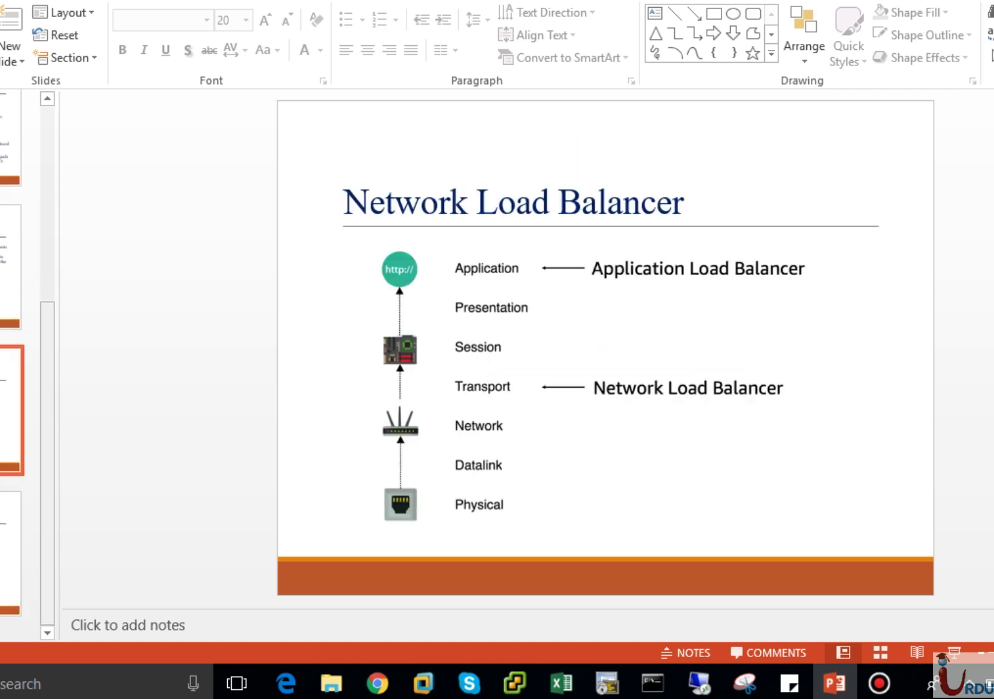
key("Up")
key("Up")
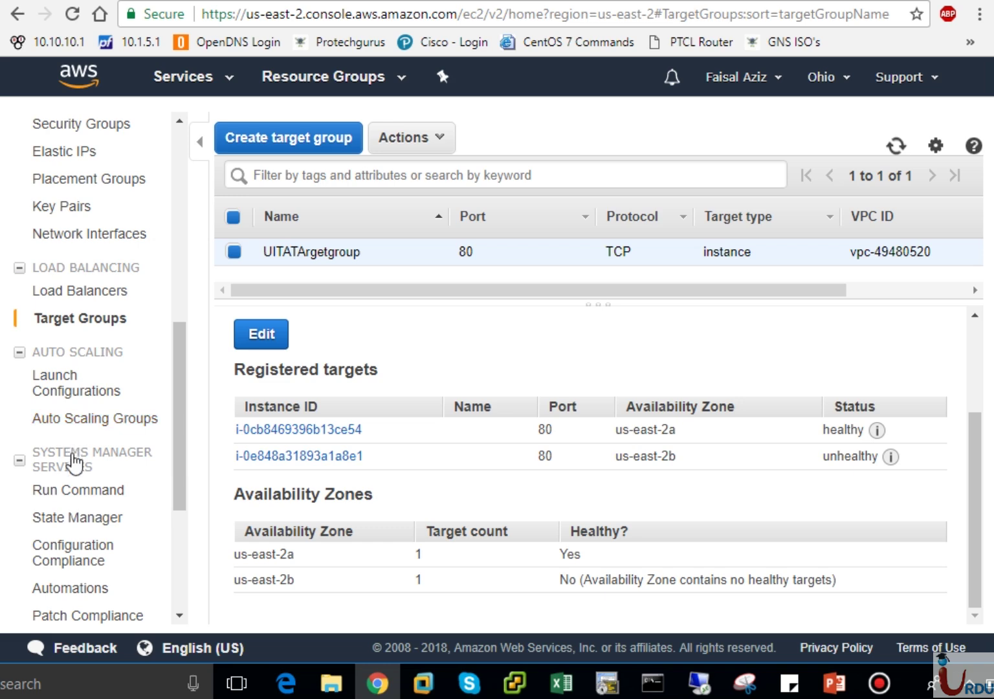
Delete the load balancer UITALB in the AWS console and confirm its removal.
left_click(71, 293)
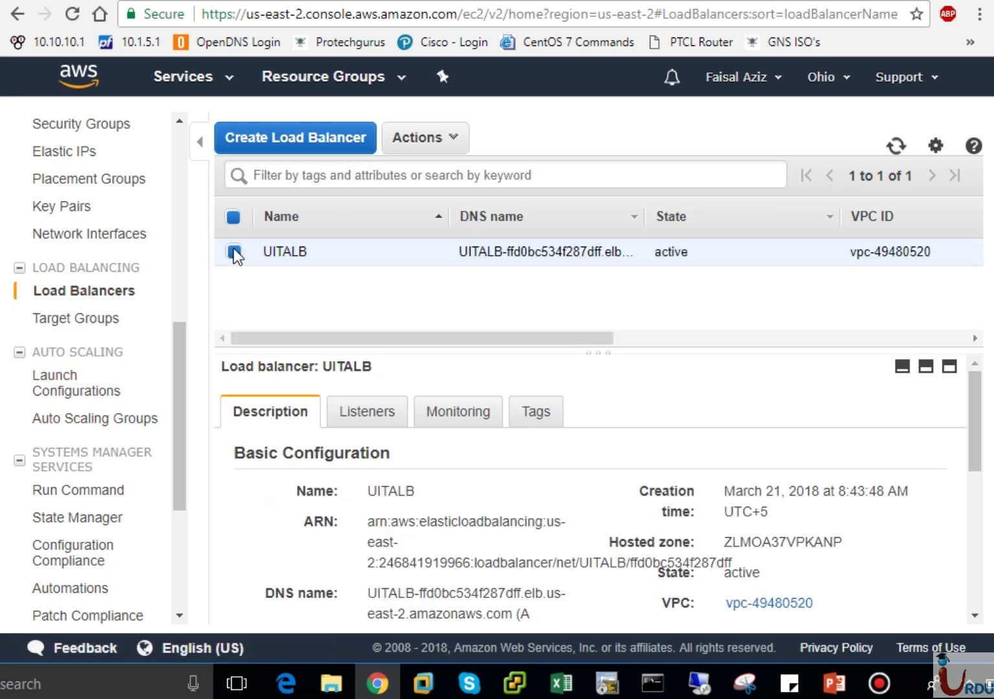
left_click(428, 147)
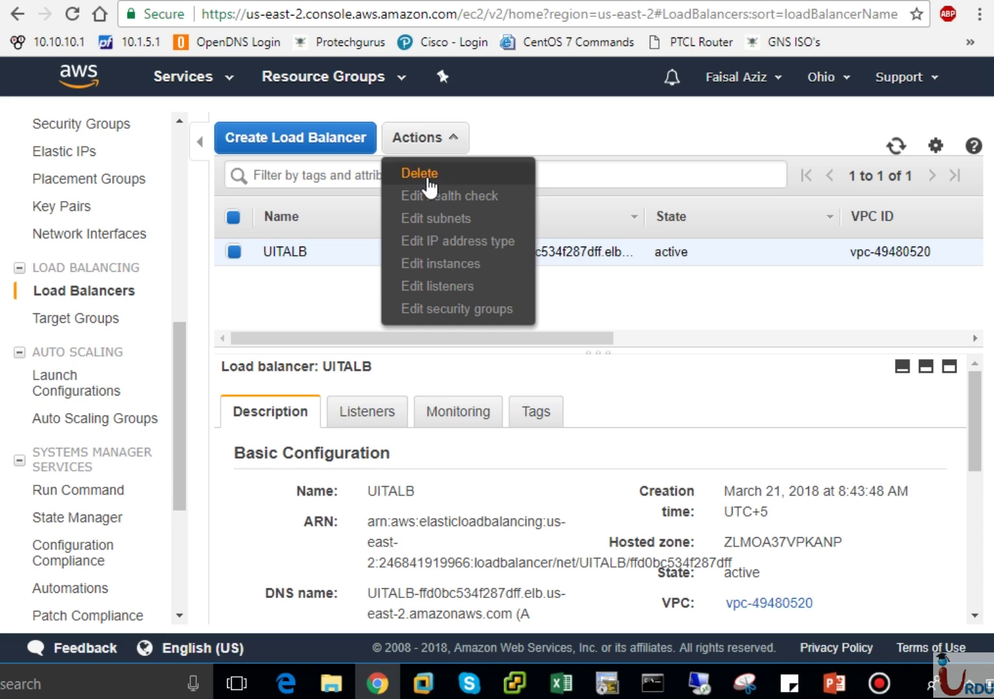
left_click(419, 174)
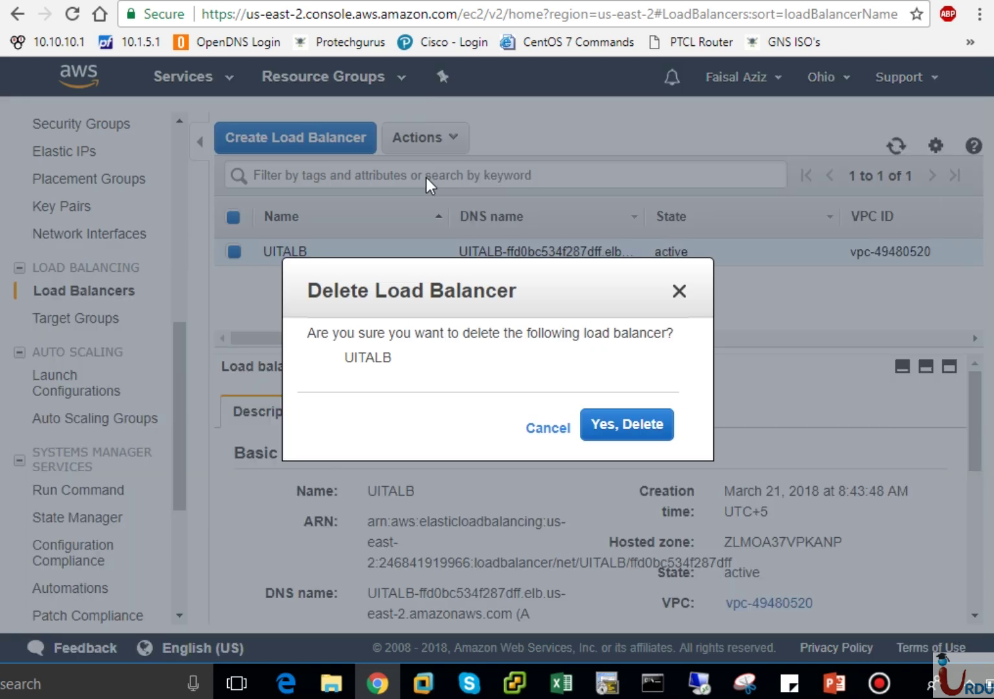
left_click(635, 432)
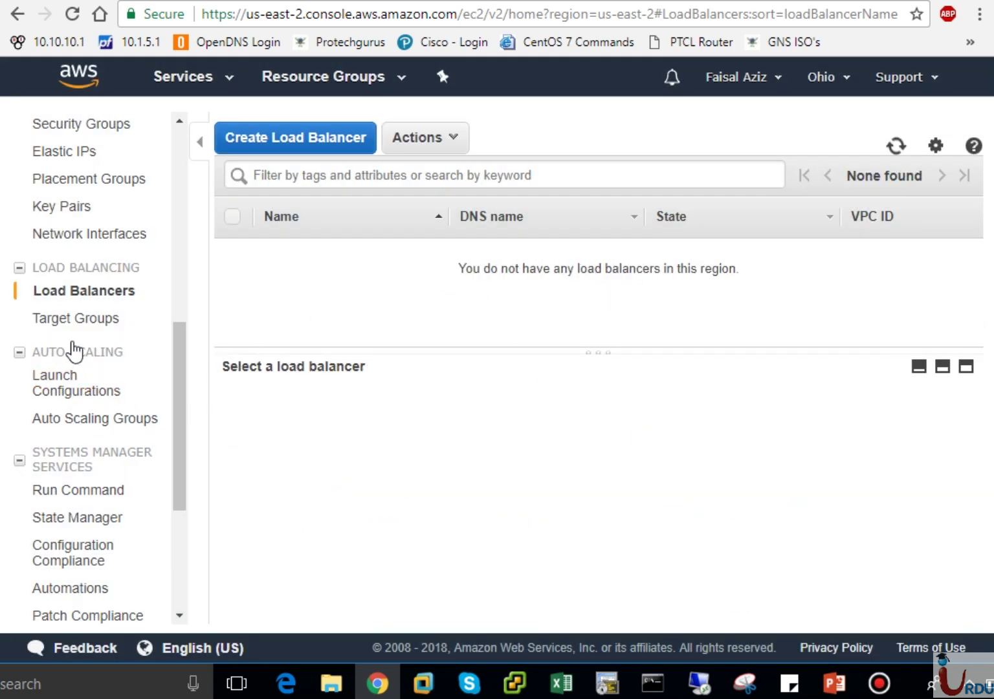
Delete the target group UITATArgetgroup and confirm its removal.
left_click(68, 319)
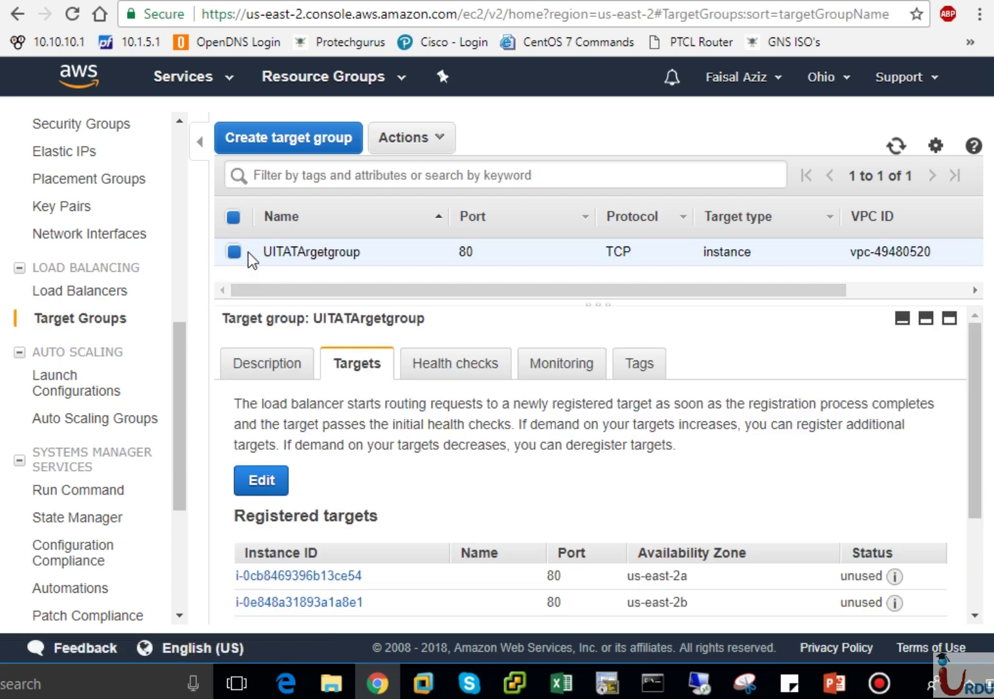
left_click(440, 139)
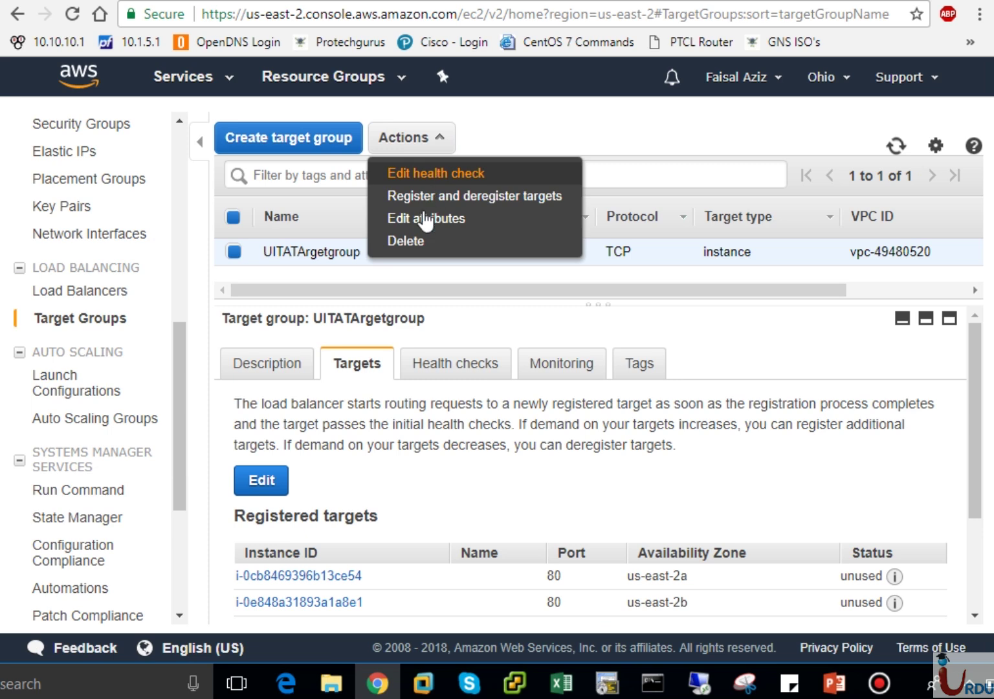
left_click(414, 243)
left_click(618, 423)
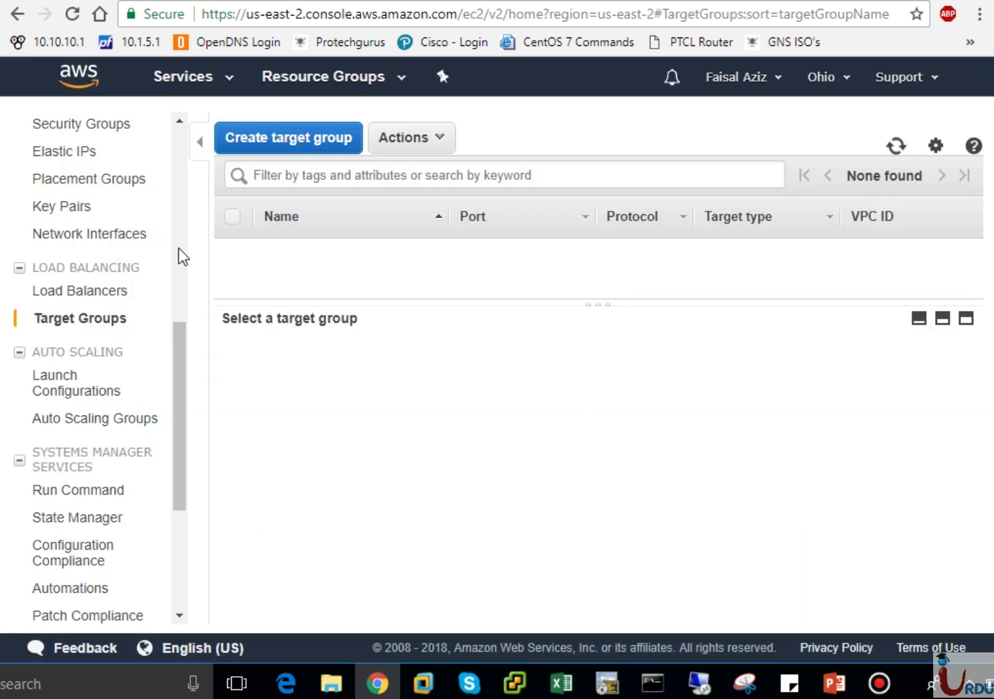
Open the EC2 instances list and select each of the two web server instances in turn, ending on the us-east-2b one.
scroll(177, 247, "up", 7)
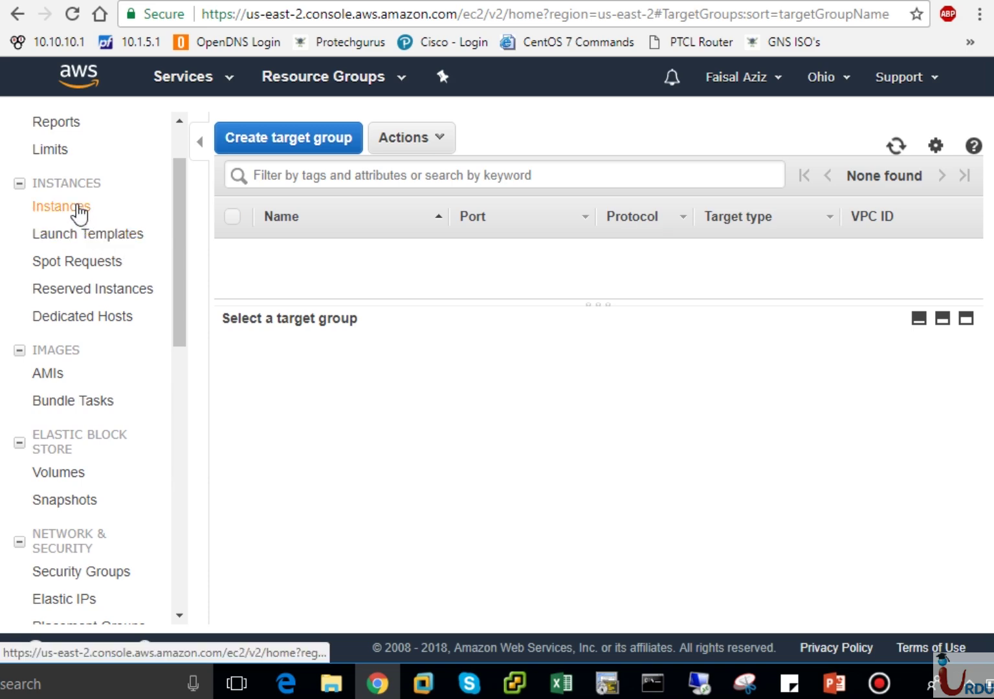
left_click(77, 209)
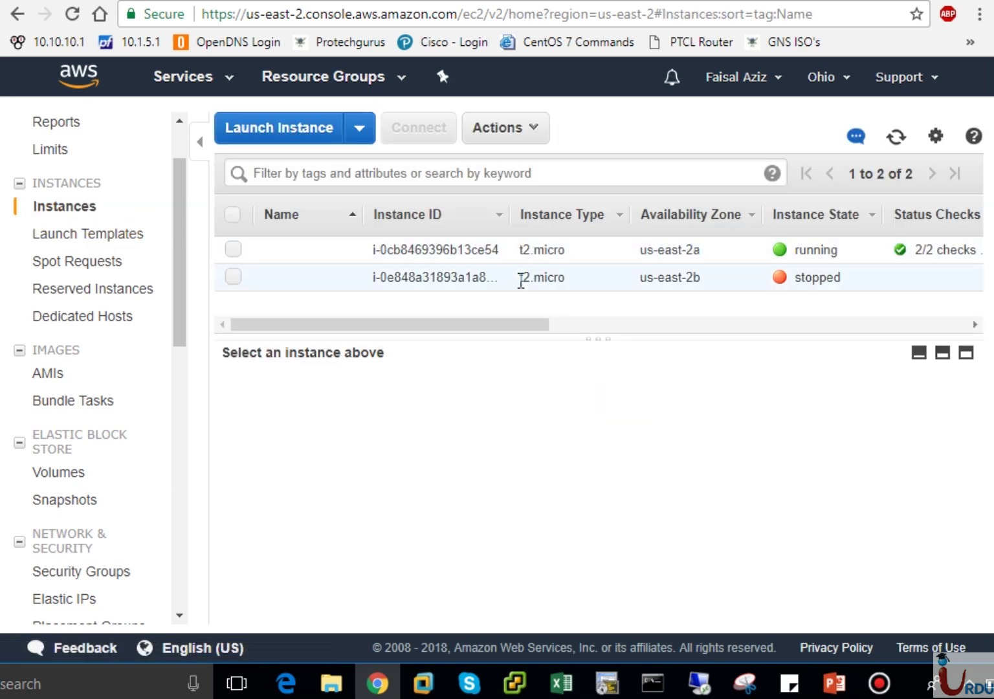
left_click(497, 281)
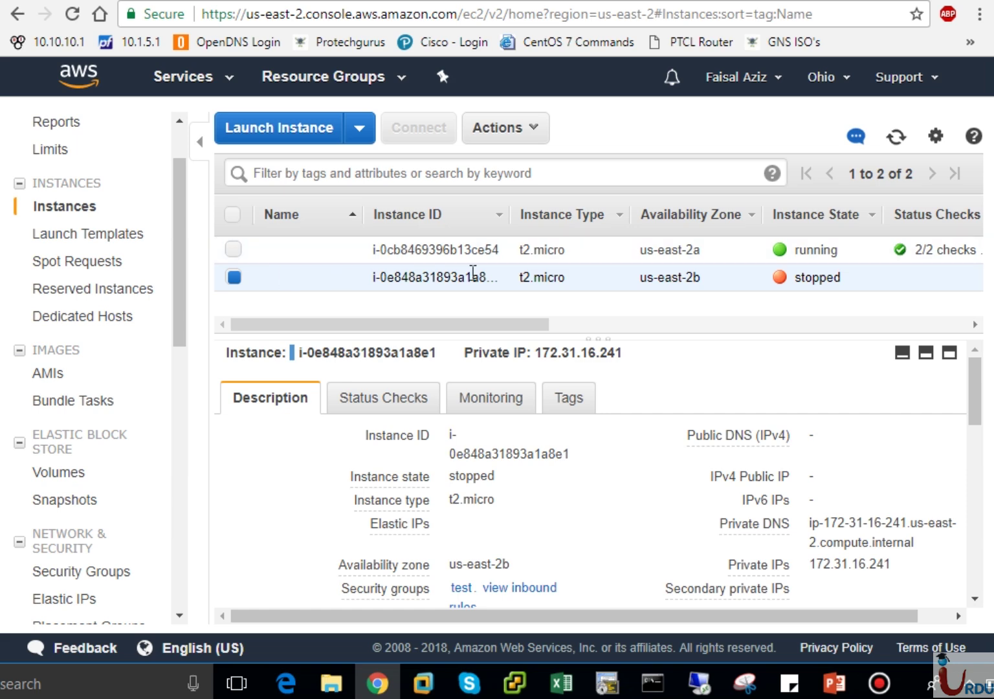
left_click(453, 253)
left_click(443, 277)
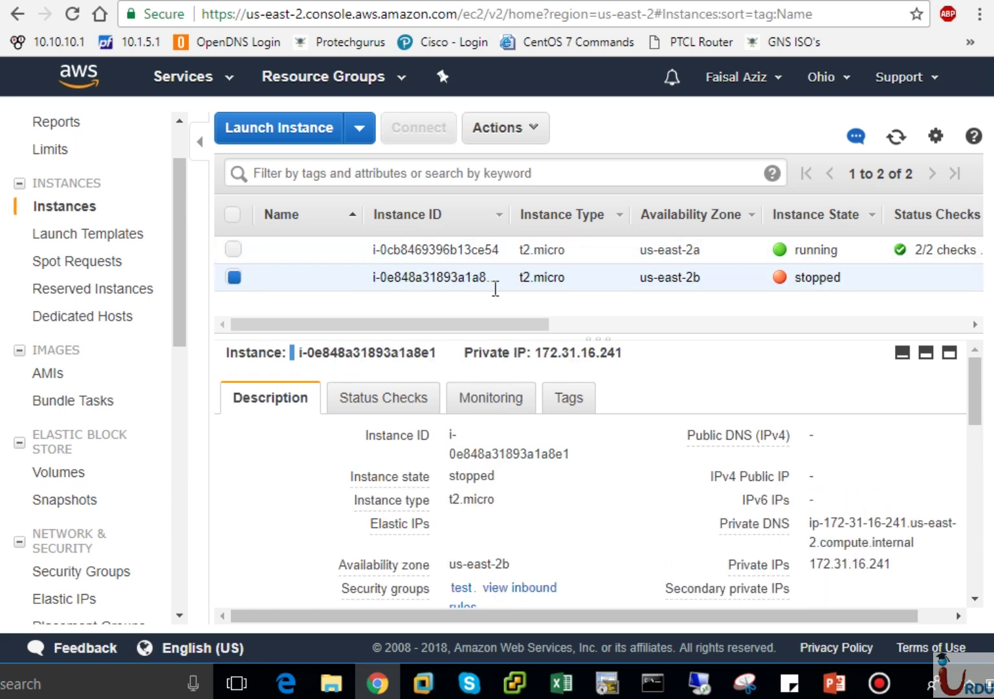